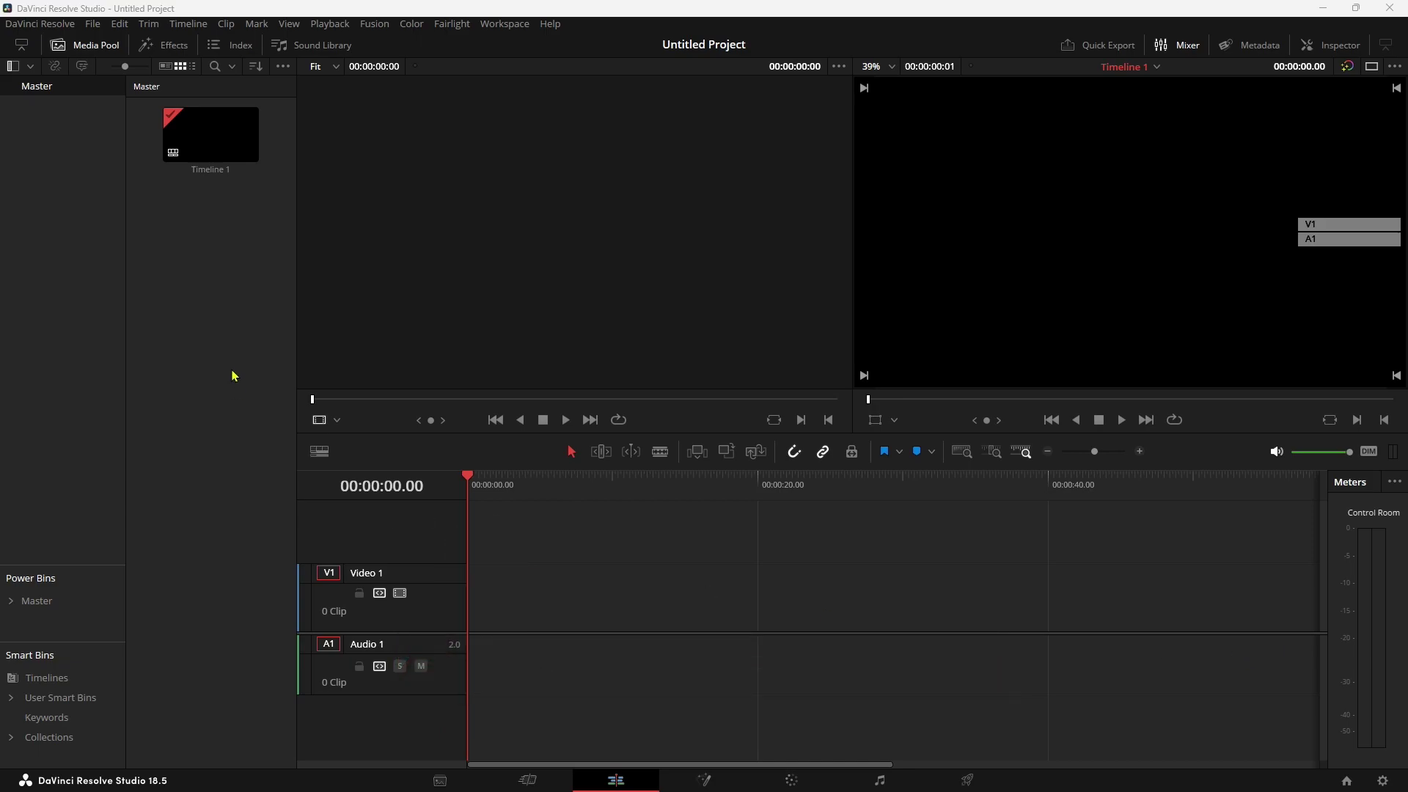
Create a Fusion Composition 1 clip, place it at the start of Video 1, and open it in Fusion.
right_click(219, 216)
left_click(291, 276)
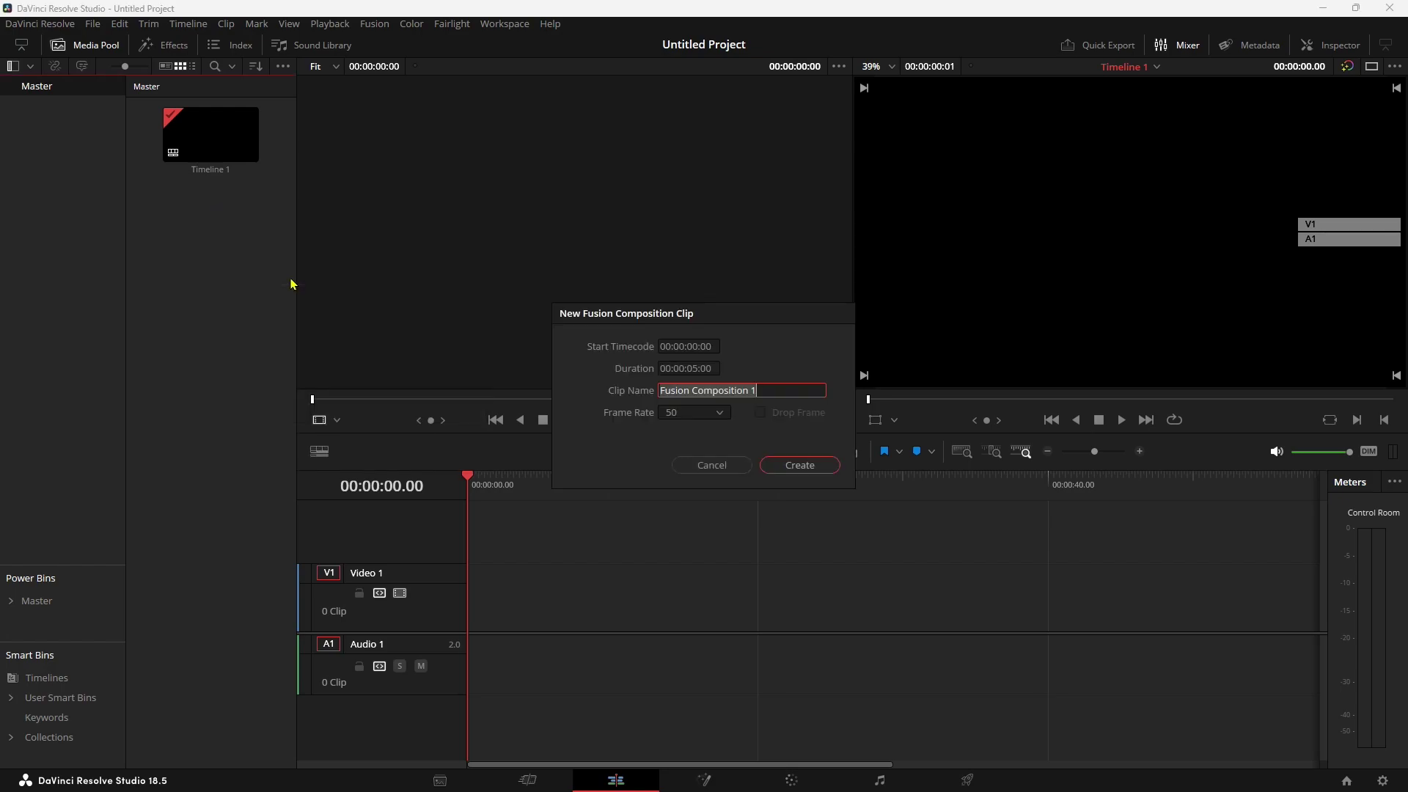
left_click(799, 462)
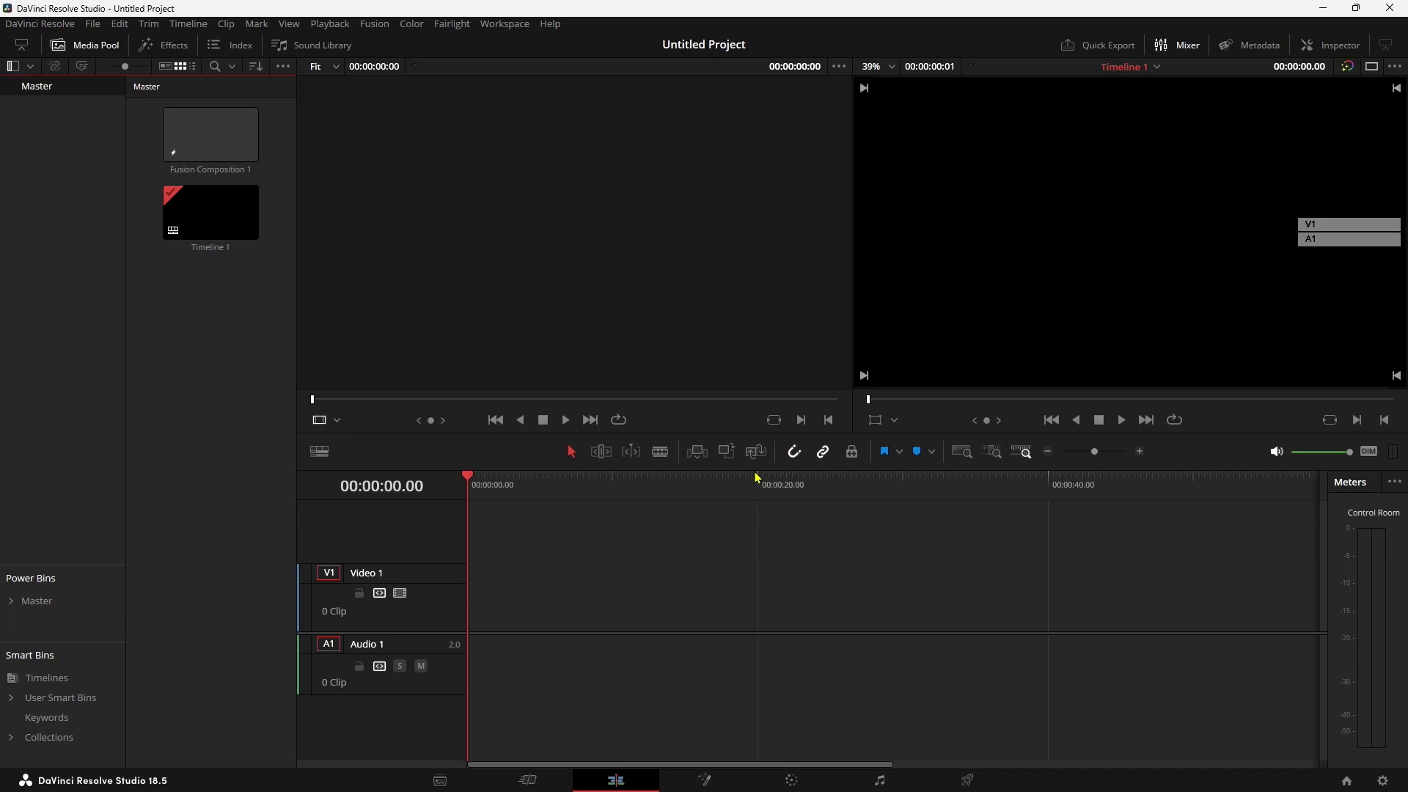
left_click_drag(211, 135, 485, 622)
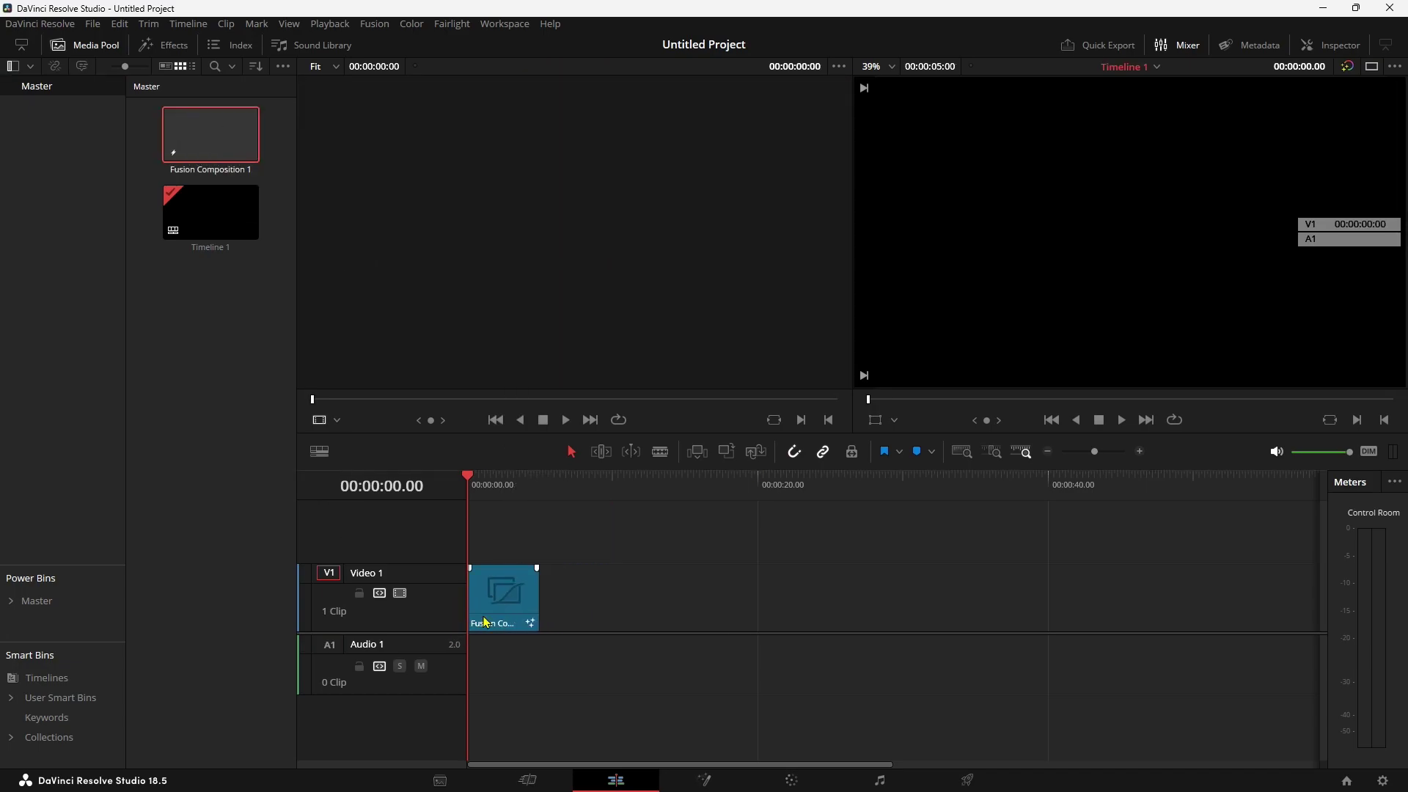
left_click(702, 782)
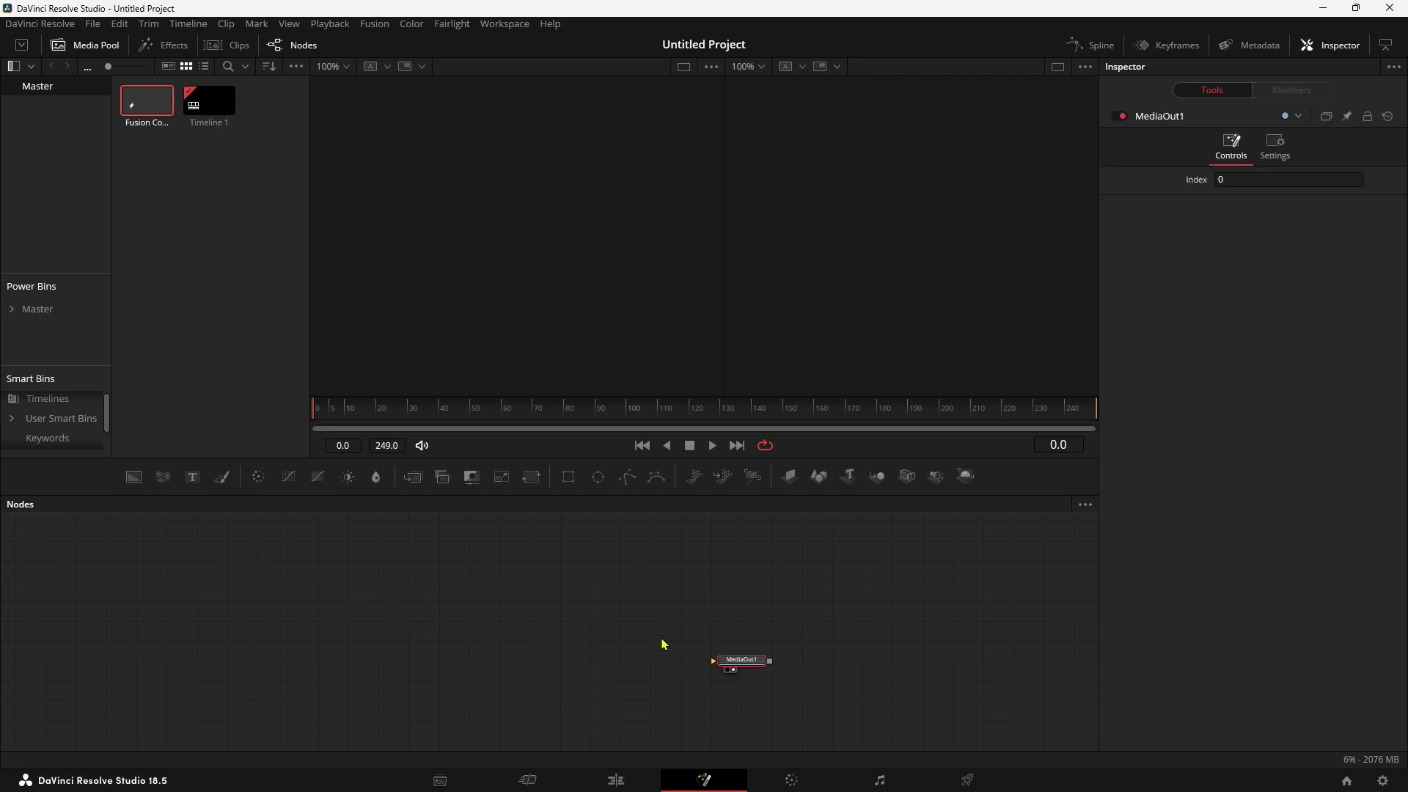
Add Background1 wired into MediaOut1, plus unconnected Background2, Background3 and Background4 nodes.
scroll(510, 635, "up", 2)
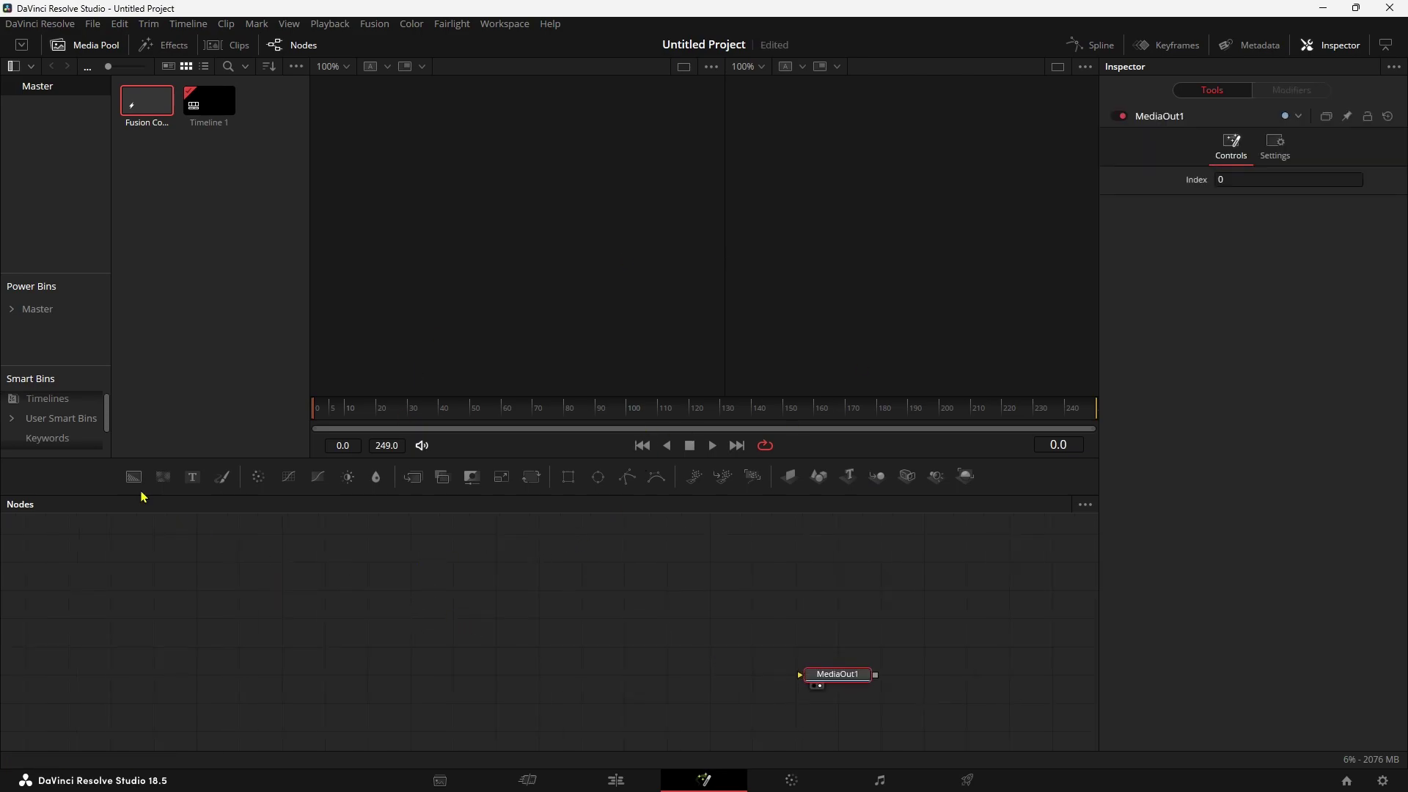
mouse_move(133, 478)
left_mouse_down()
mouse_move(341, 686)
mouse_move(800, 674)
left_mouse_up()
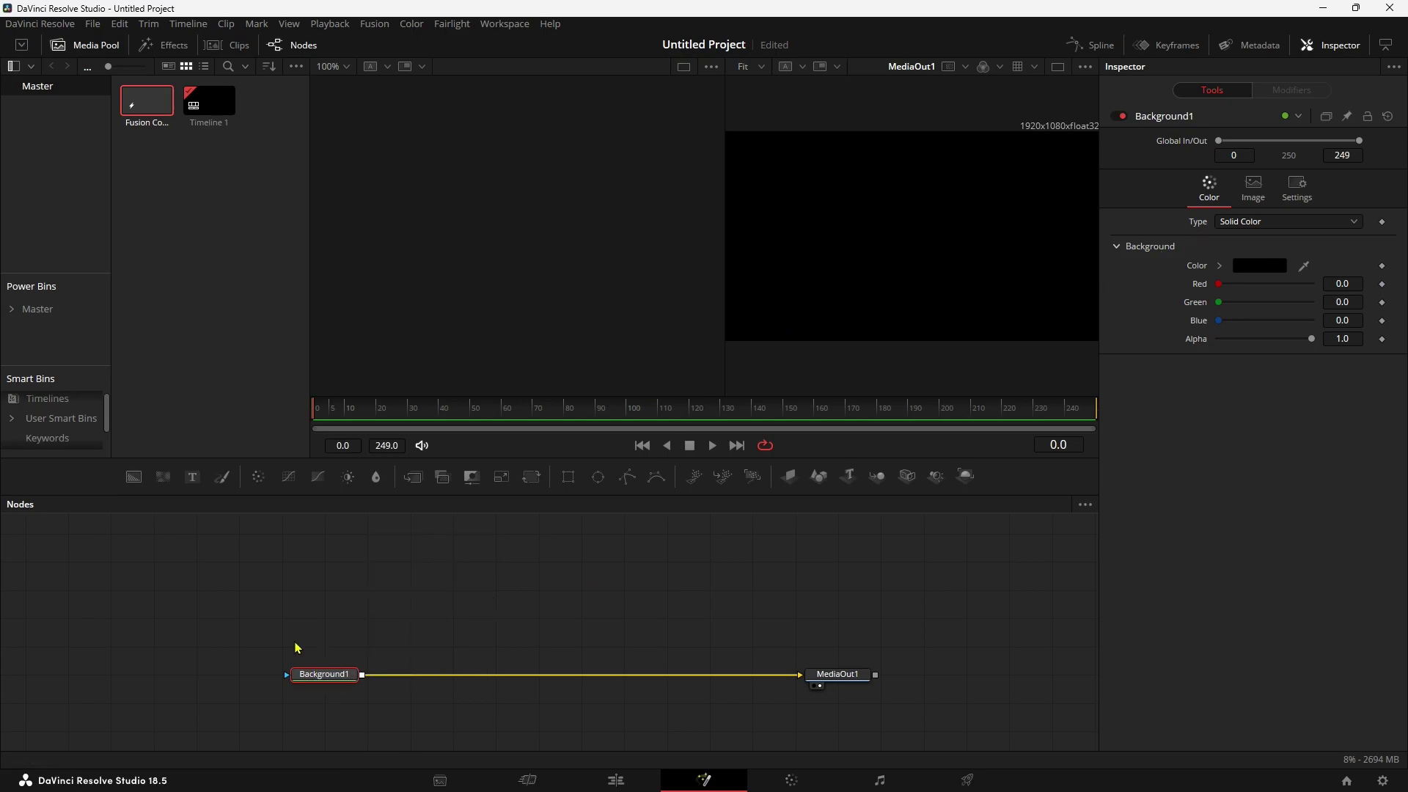
mouse_move(134, 478)
left_mouse_down()
mouse_move(338, 579)
mouse_move(475, 609)
left_mouse_up()
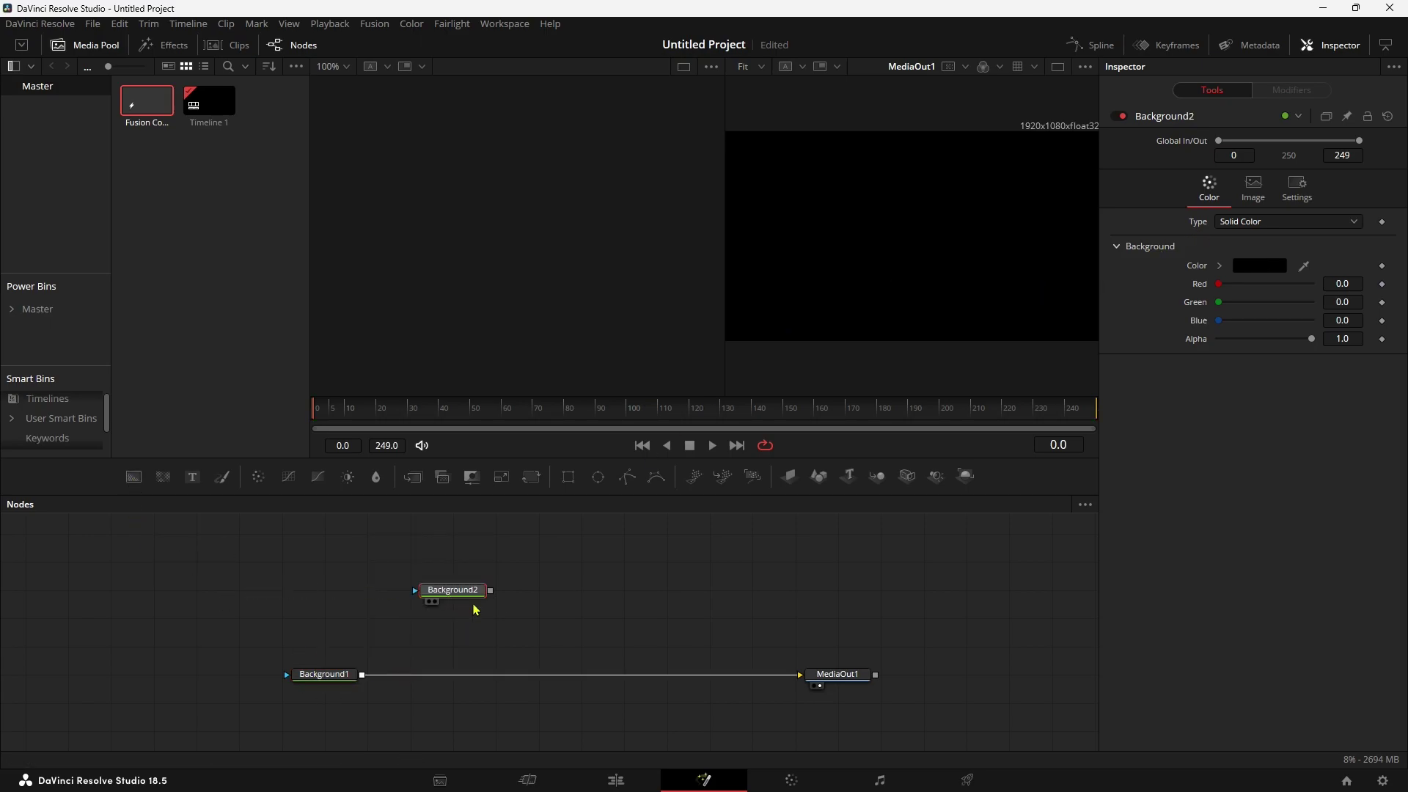
mouse_move(133, 477)
left_mouse_down()
mouse_move(547, 589)
mouse_move(699, 590)
left_mouse_up()
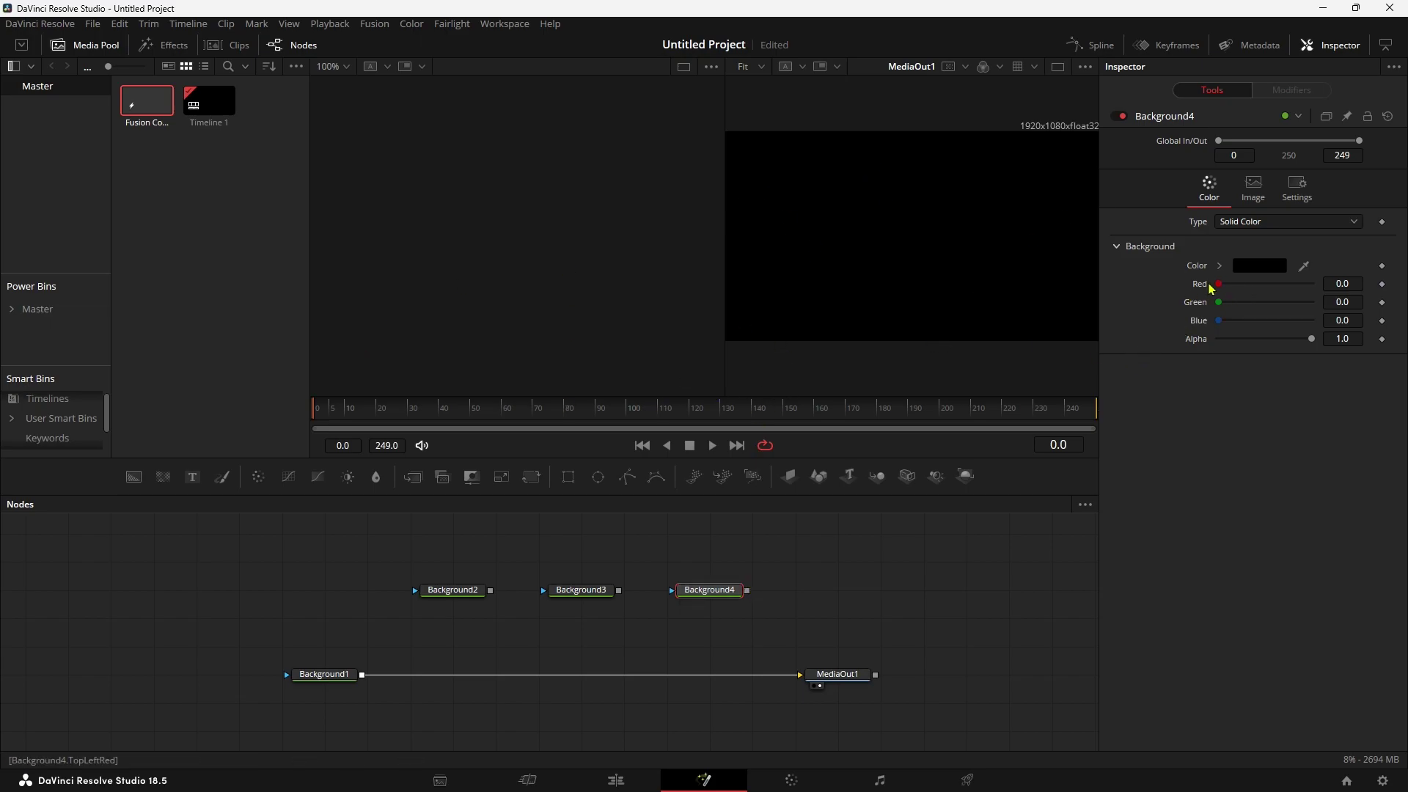
Colour Background2 solid red, Background3 orange (Red 1.0, Green 0.323) and Background4 yellow.
left_click(463, 593)
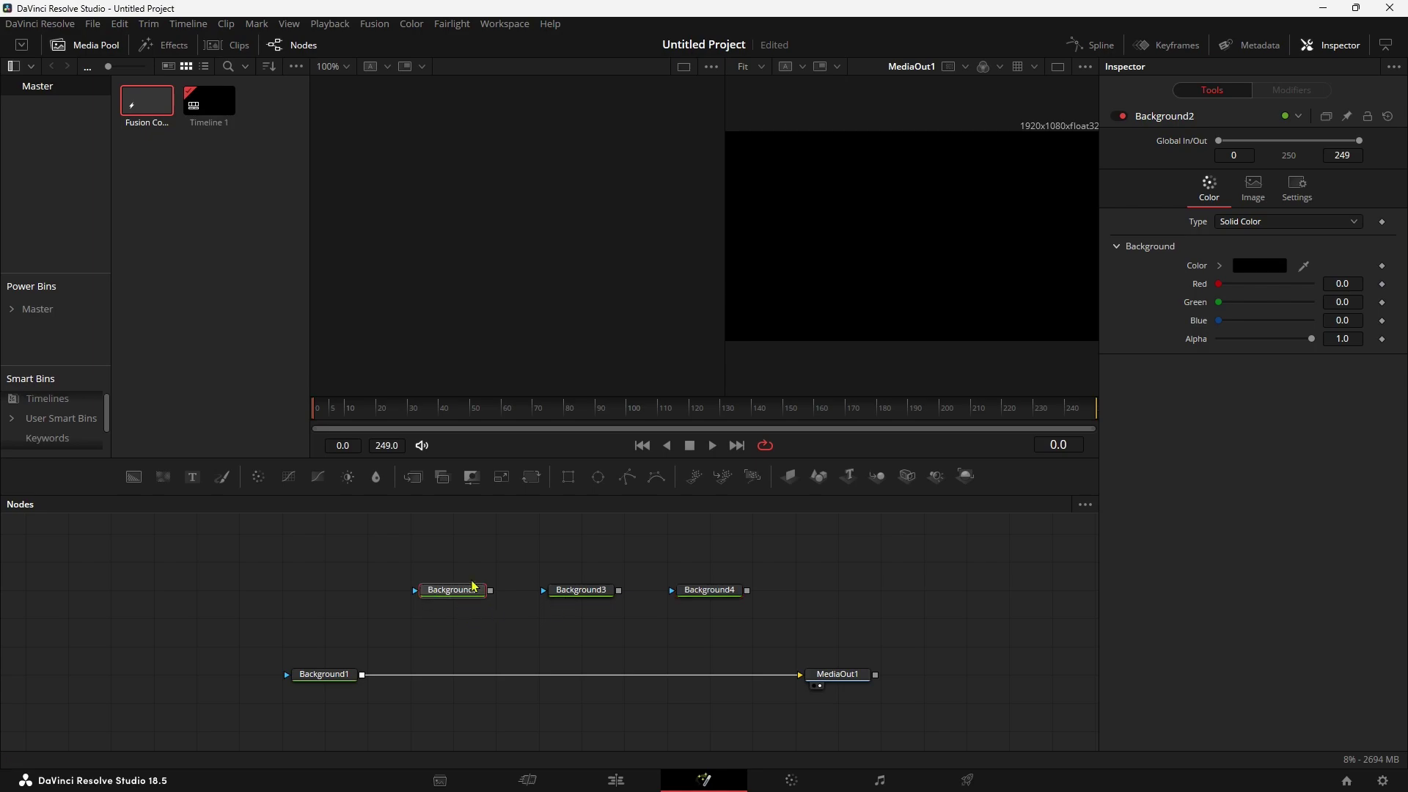
left_click_drag(1219, 288, 1312, 286)
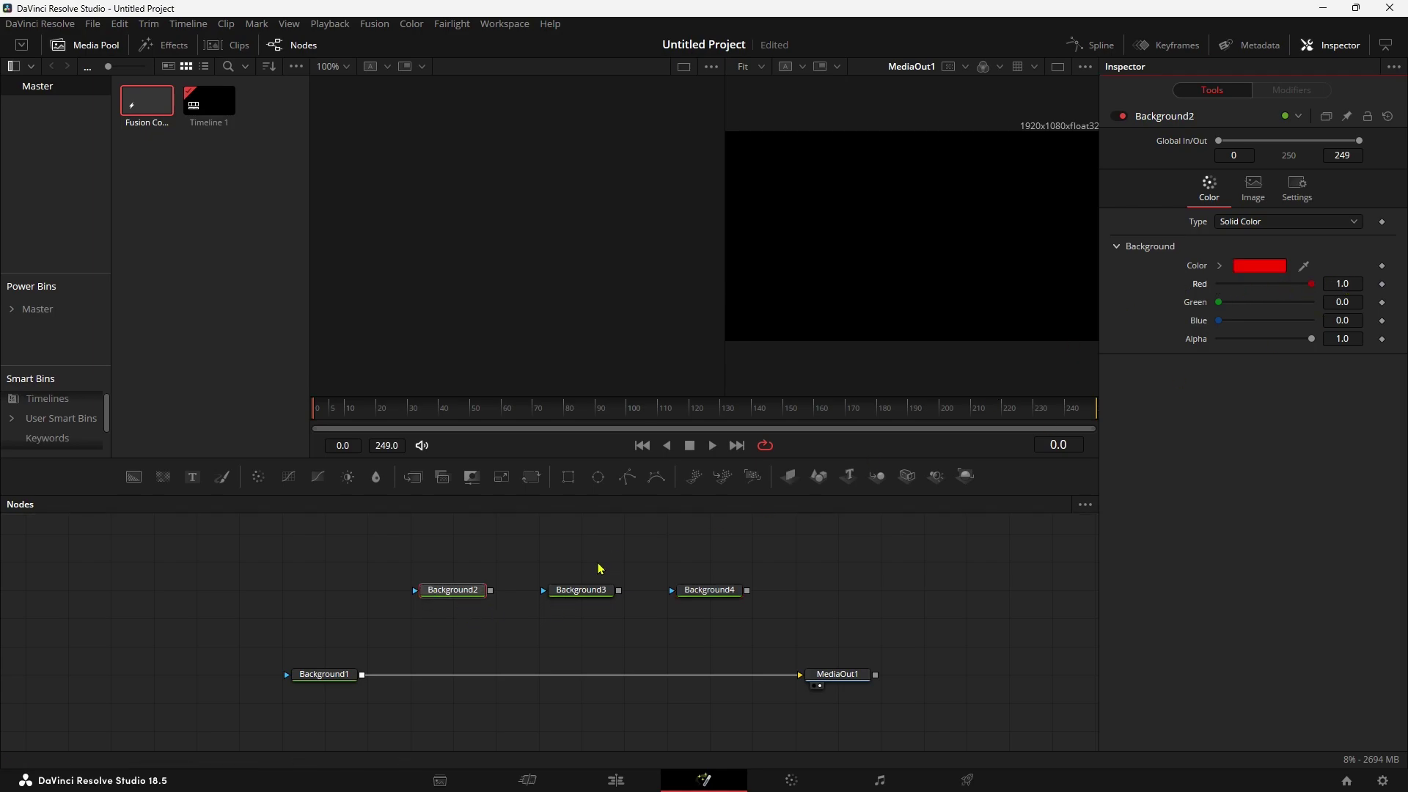
left_click(582, 591)
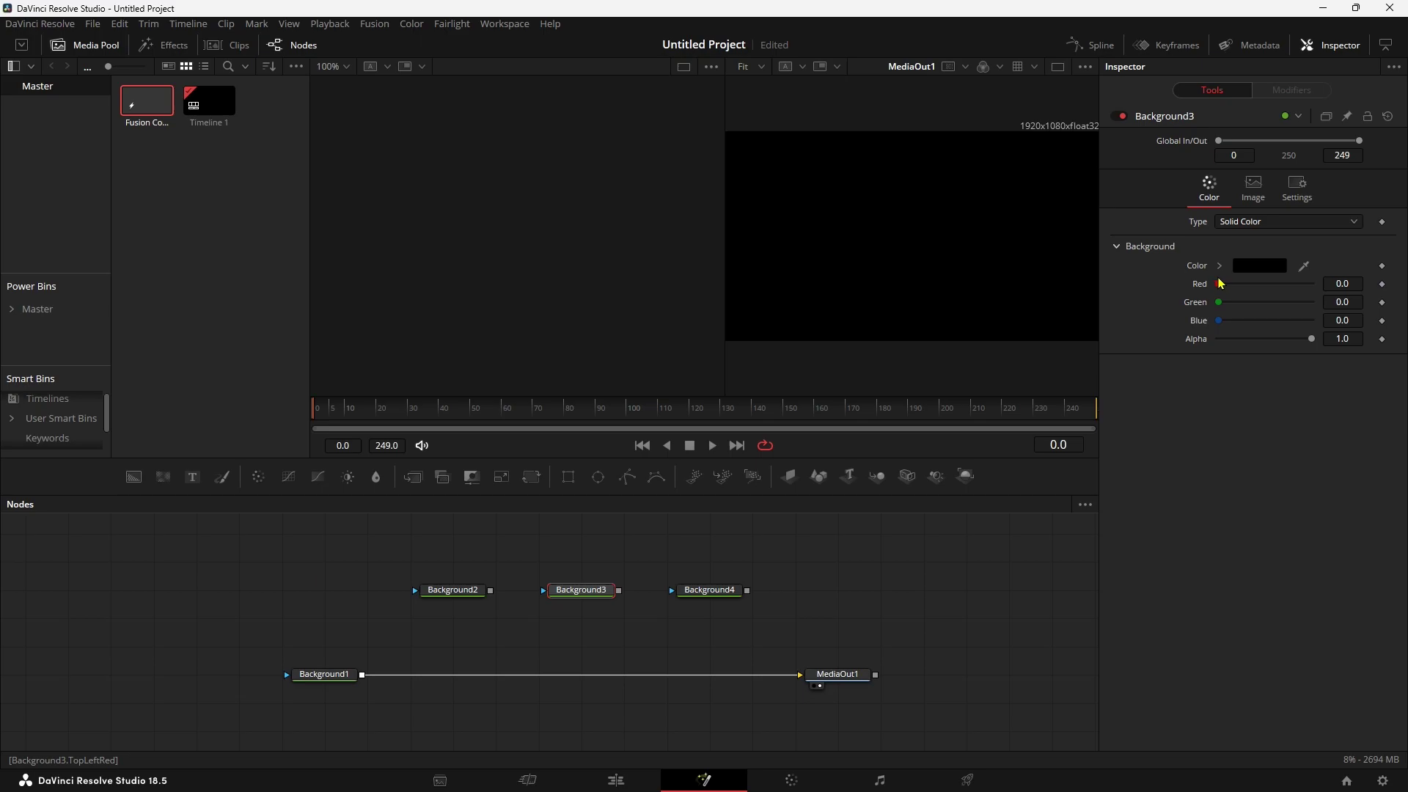
mouse_move(1219, 284)
left_mouse_down()
mouse_move(1313, 284)
mouse_move(1287, 305)
mouse_move(1251, 301)
mouse_move(1313, 285)
left_mouse_up()
left_click(712, 591)
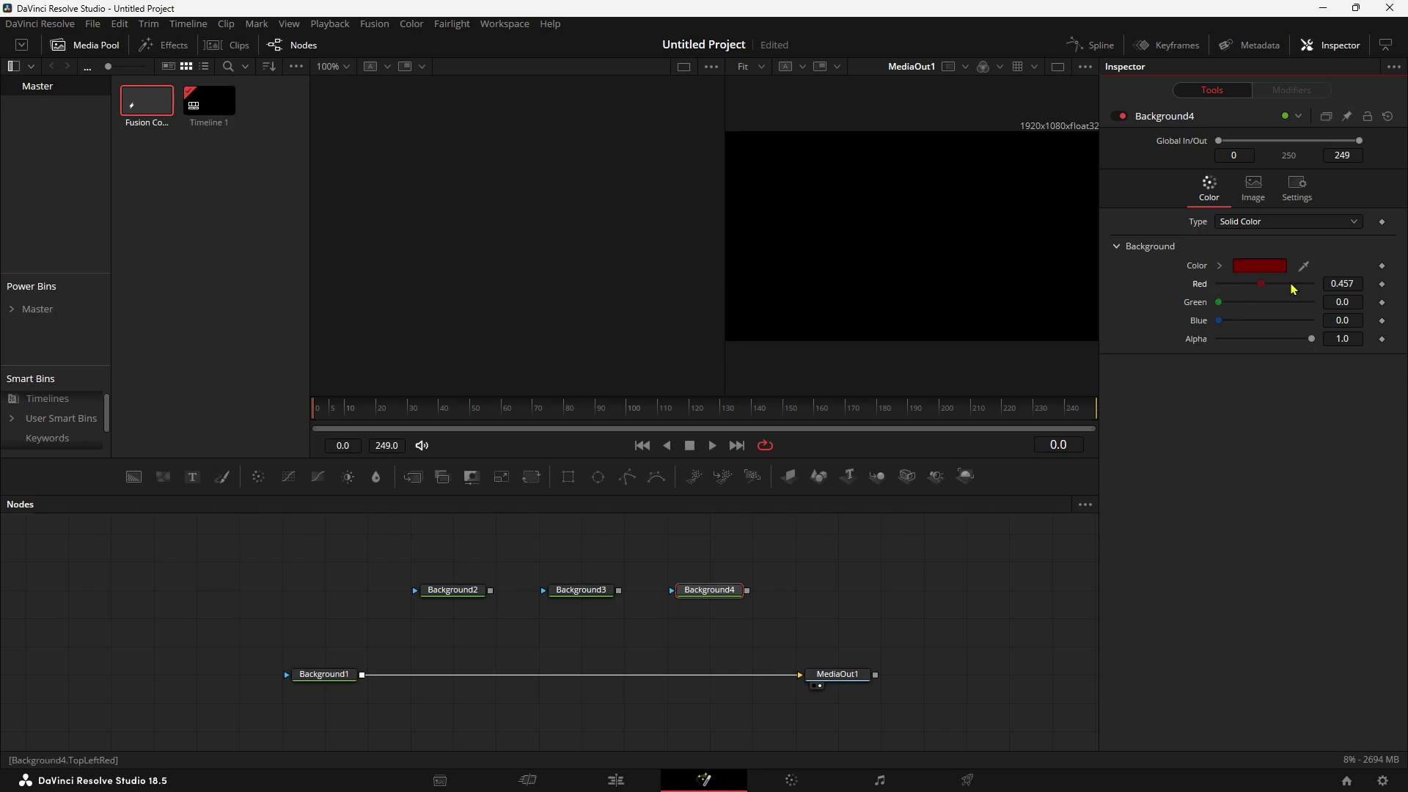
left_click_drag(1220, 303, 1313, 303)
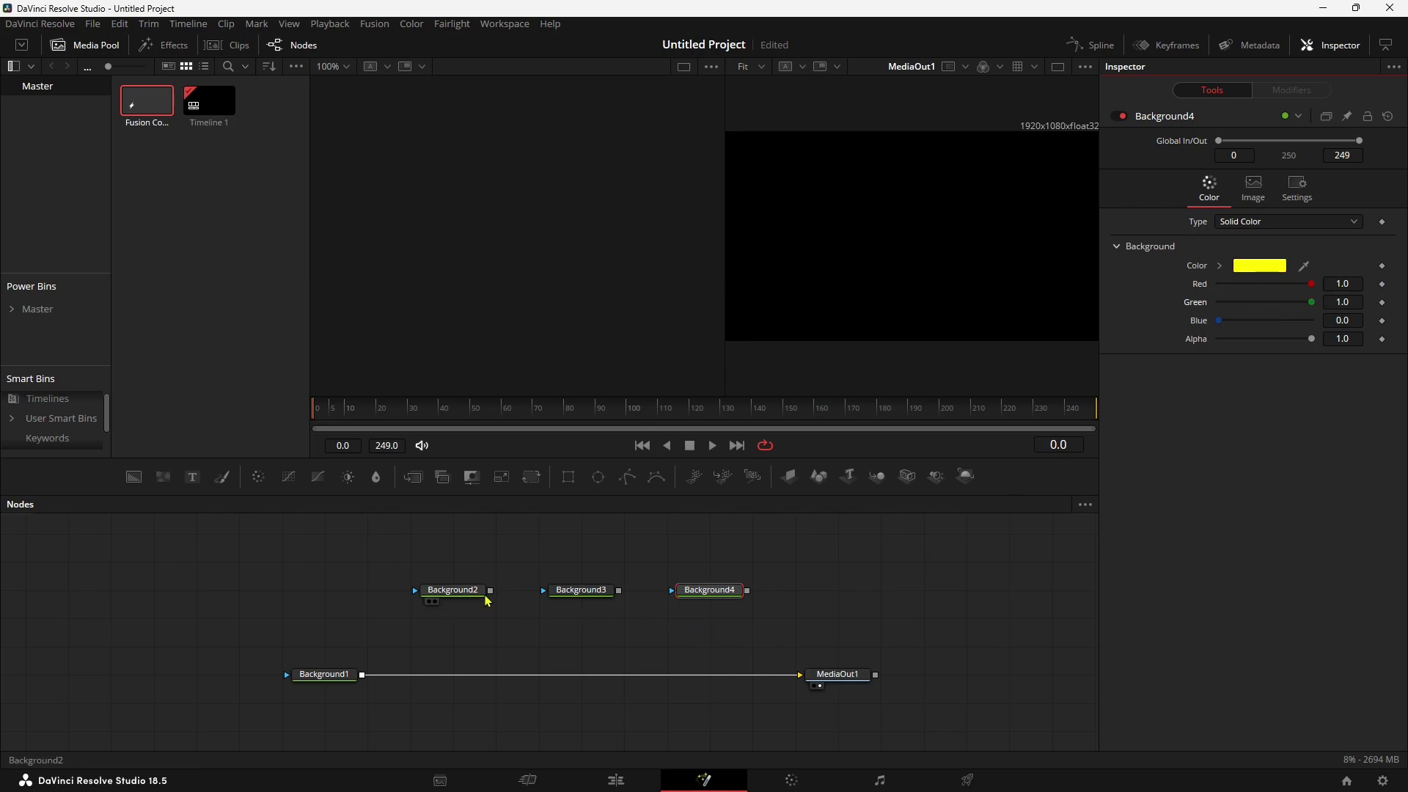
scroll(469, 589, "up", 1)
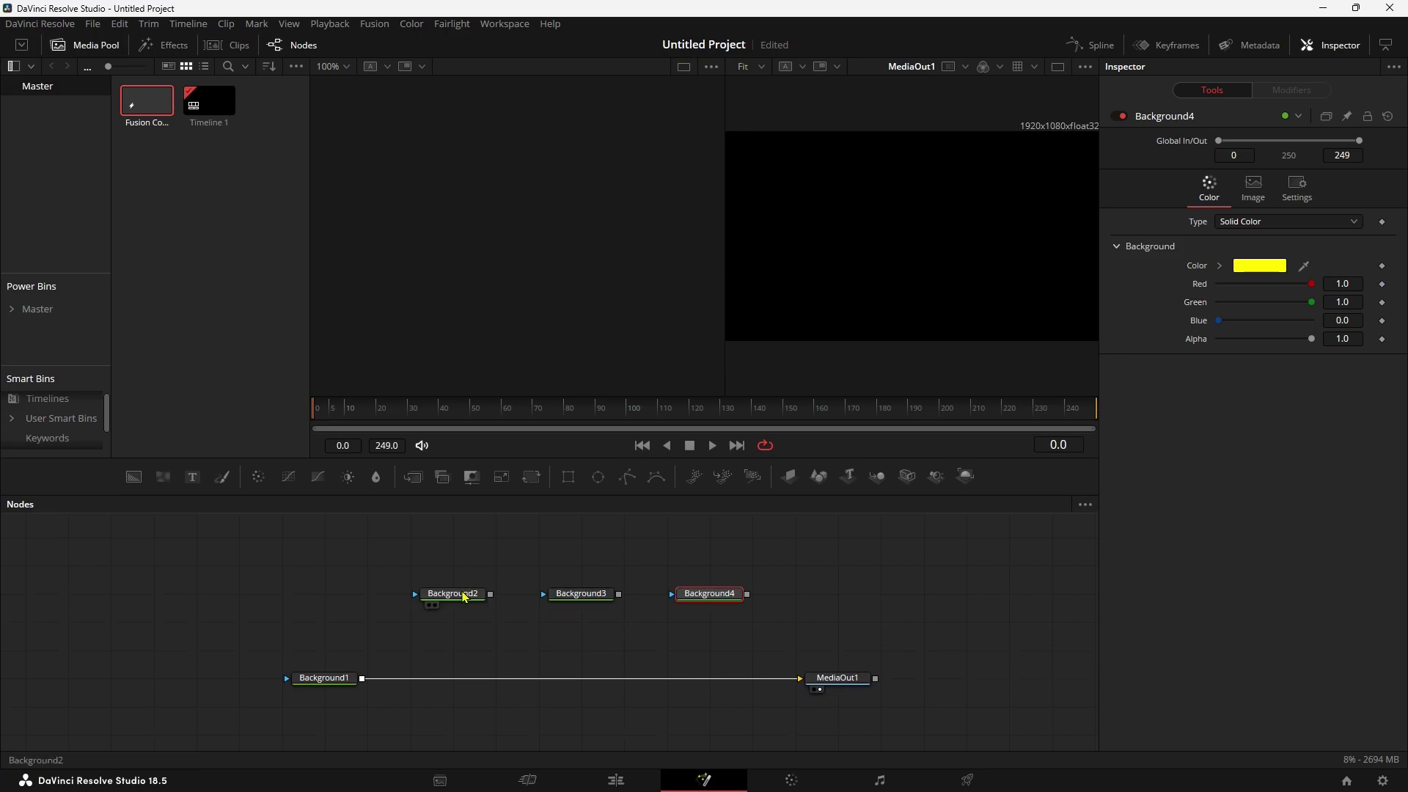
left_click(469, 591)
Cut Background2 into a small upper-right red circle with Ellipse1 and merge it over Background1.
key("1")
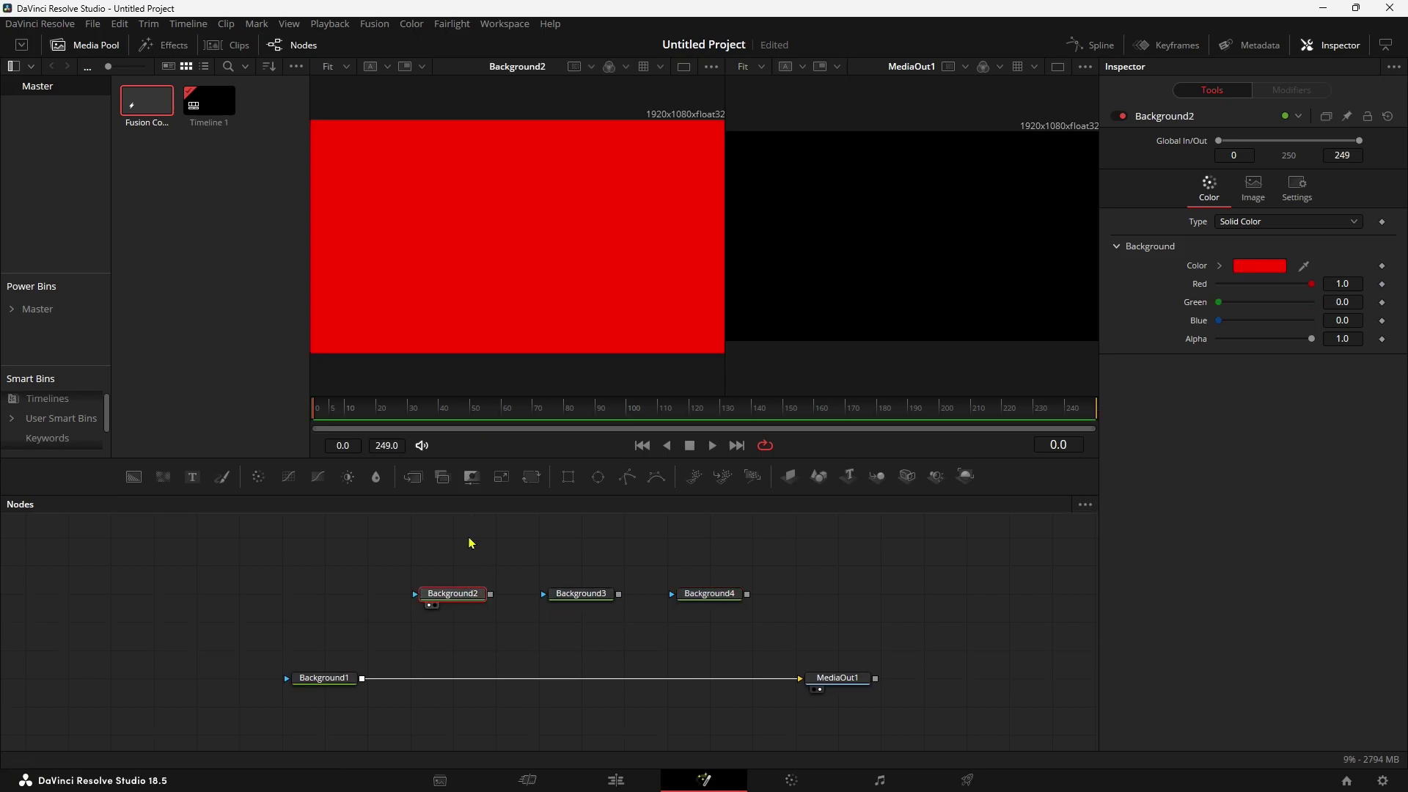
scroll(583, 550, "up", 2)
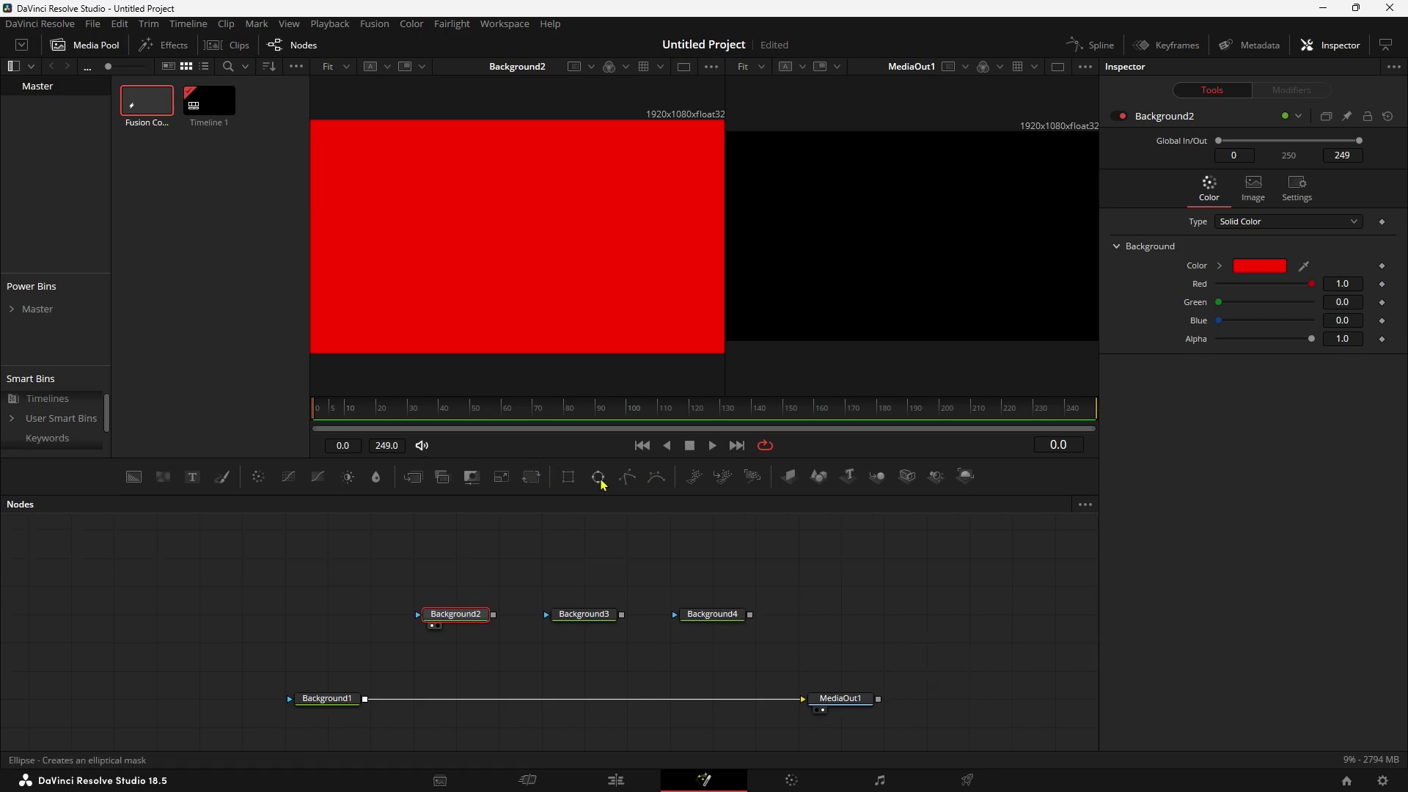
mouse_move(598, 477)
left_mouse_down()
mouse_move(532, 535)
mouse_move(457, 559)
left_mouse_up()
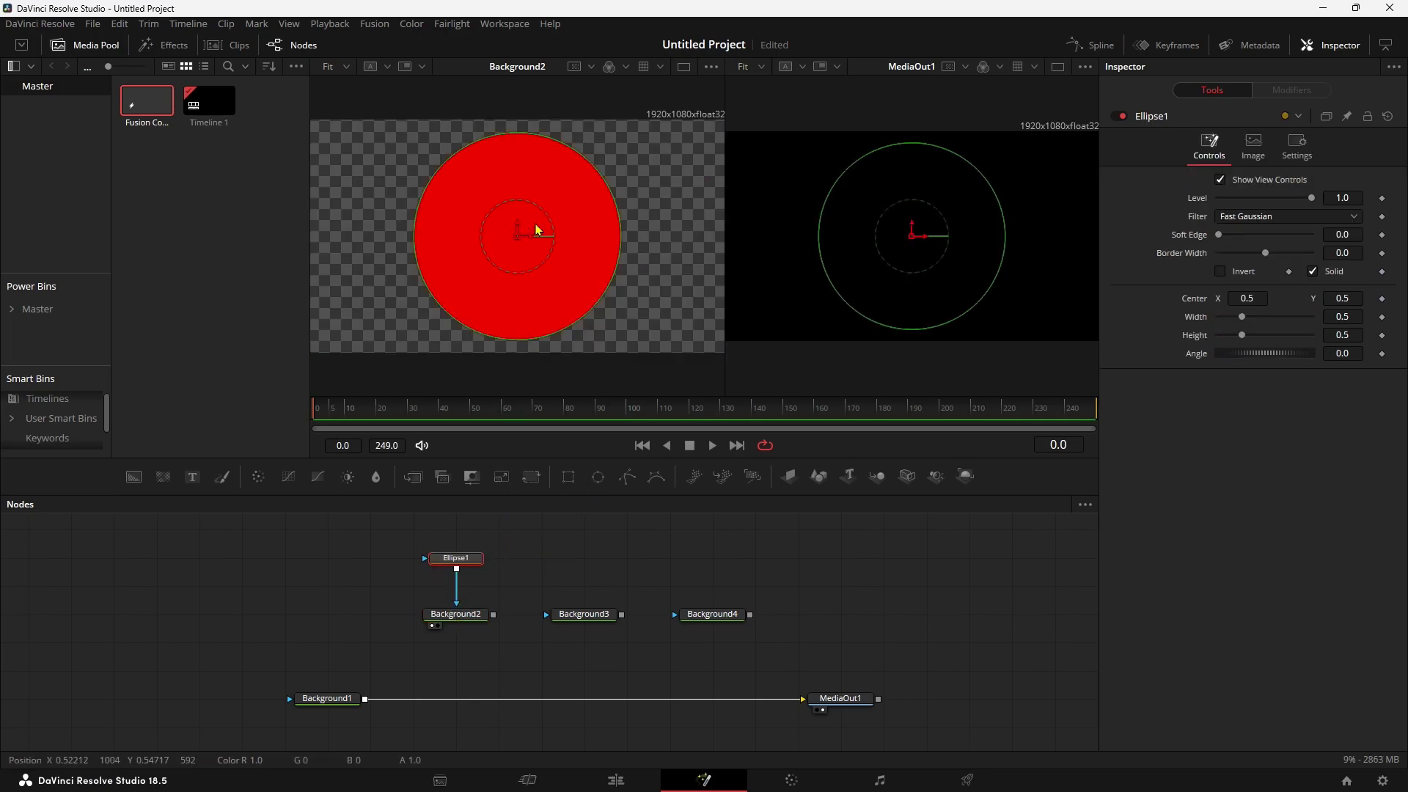
mouse_move(597, 174)
left_mouse_down()
mouse_move(563, 214)
mouse_move(621, 192)
left_mouse_up()
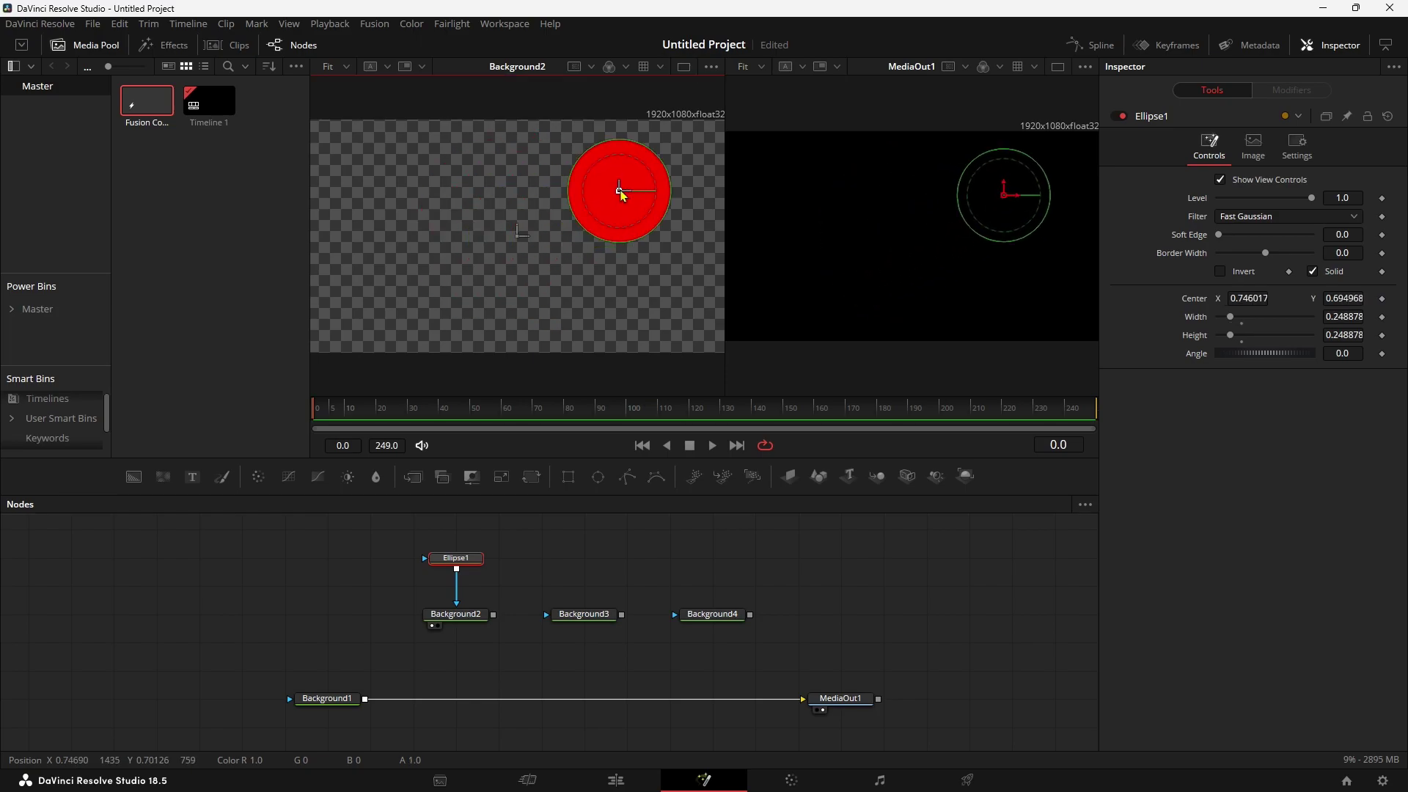
left_click_drag(494, 615, 366, 701)
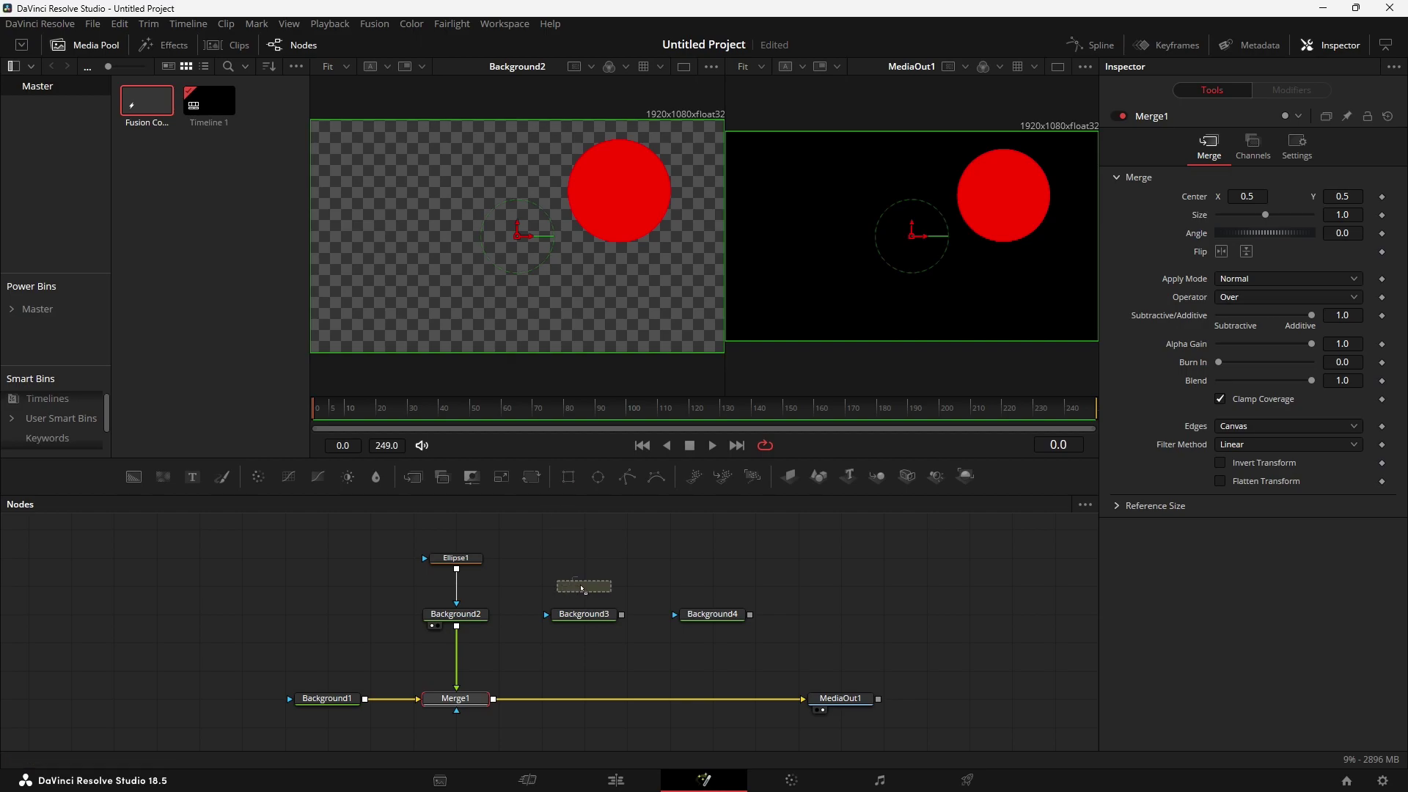
Mask Background3 with Rectangle1, narrowed into an orange square at left, merged via Merge2.
mouse_move(568, 477)
left_mouse_down()
mouse_move(611, 564)
mouse_move(591, 616)
mouse_move(493, 698)
left_mouse_up()
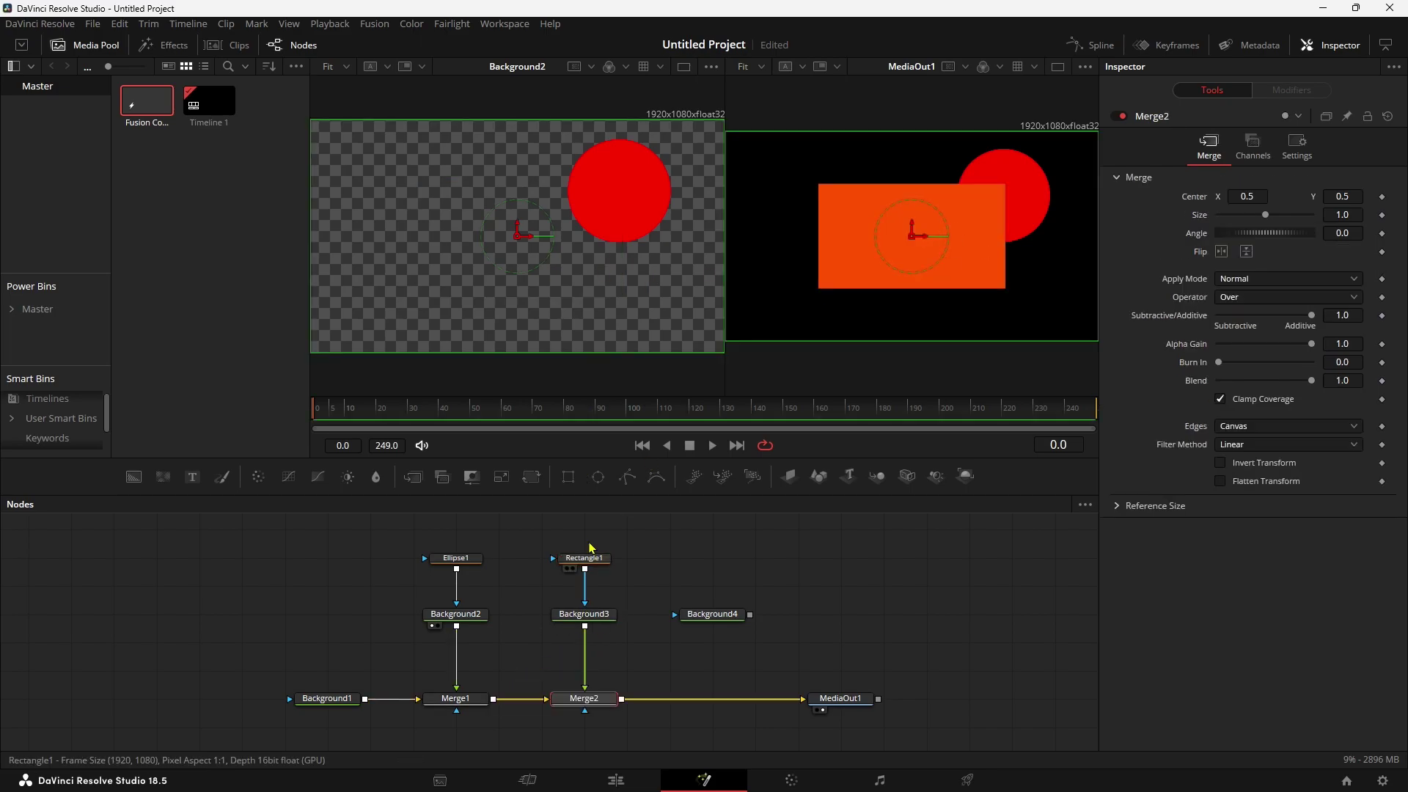
left_click(585, 558)
left_click_drag(620, 236, 378, 272)
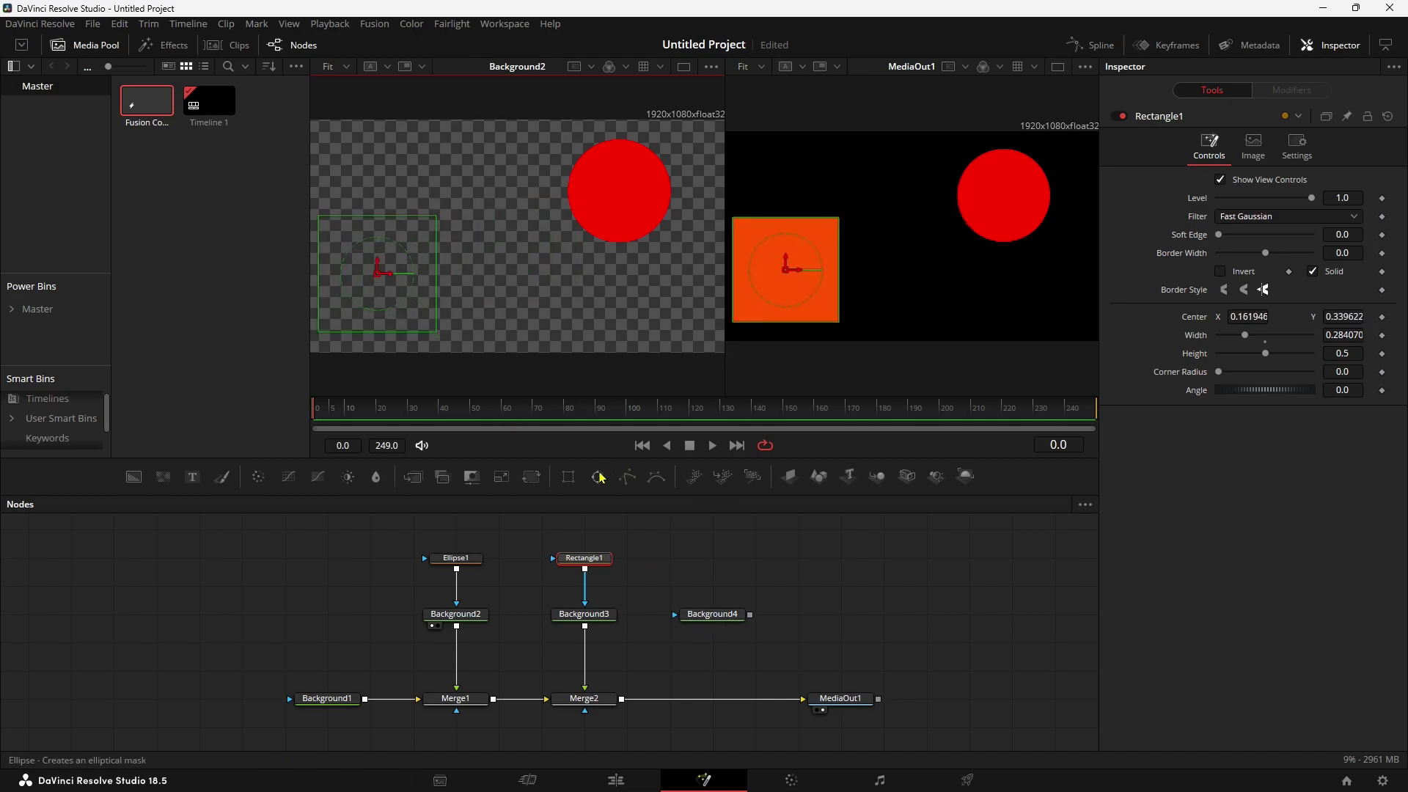
Mask Background4 with a small, nearly circular Ellipse2 via Merge3, and move MediaOut1 right.
mouse_move(597, 477)
left_mouse_down()
mouse_move(710, 570)
mouse_move(744, 619)
mouse_move(620, 703)
left_mouse_up()
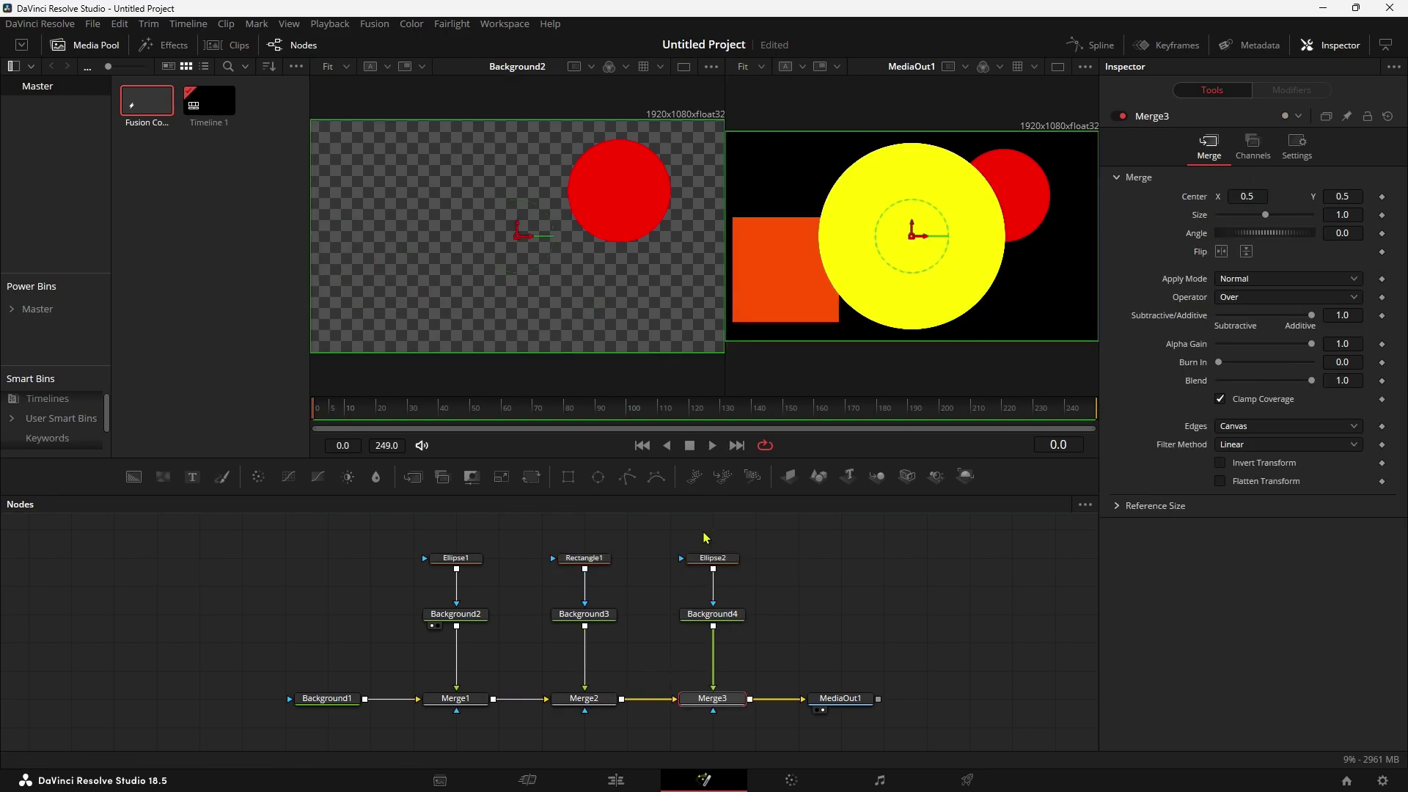
left_click(710, 558)
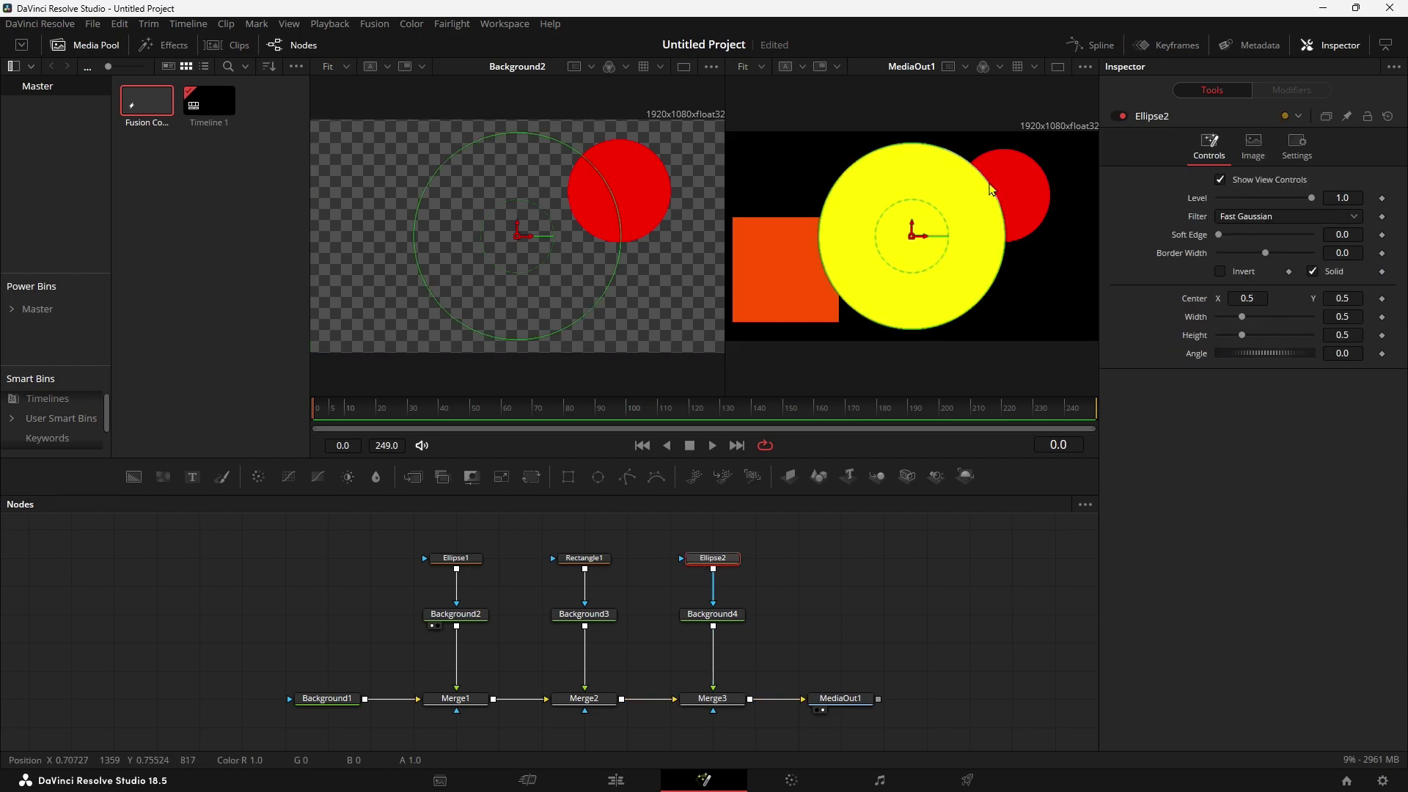
mouse_move(990, 189)
left_mouse_down()
mouse_move(918, 252)
mouse_move(939, 278)
mouse_move(970, 270)
left_mouse_up()
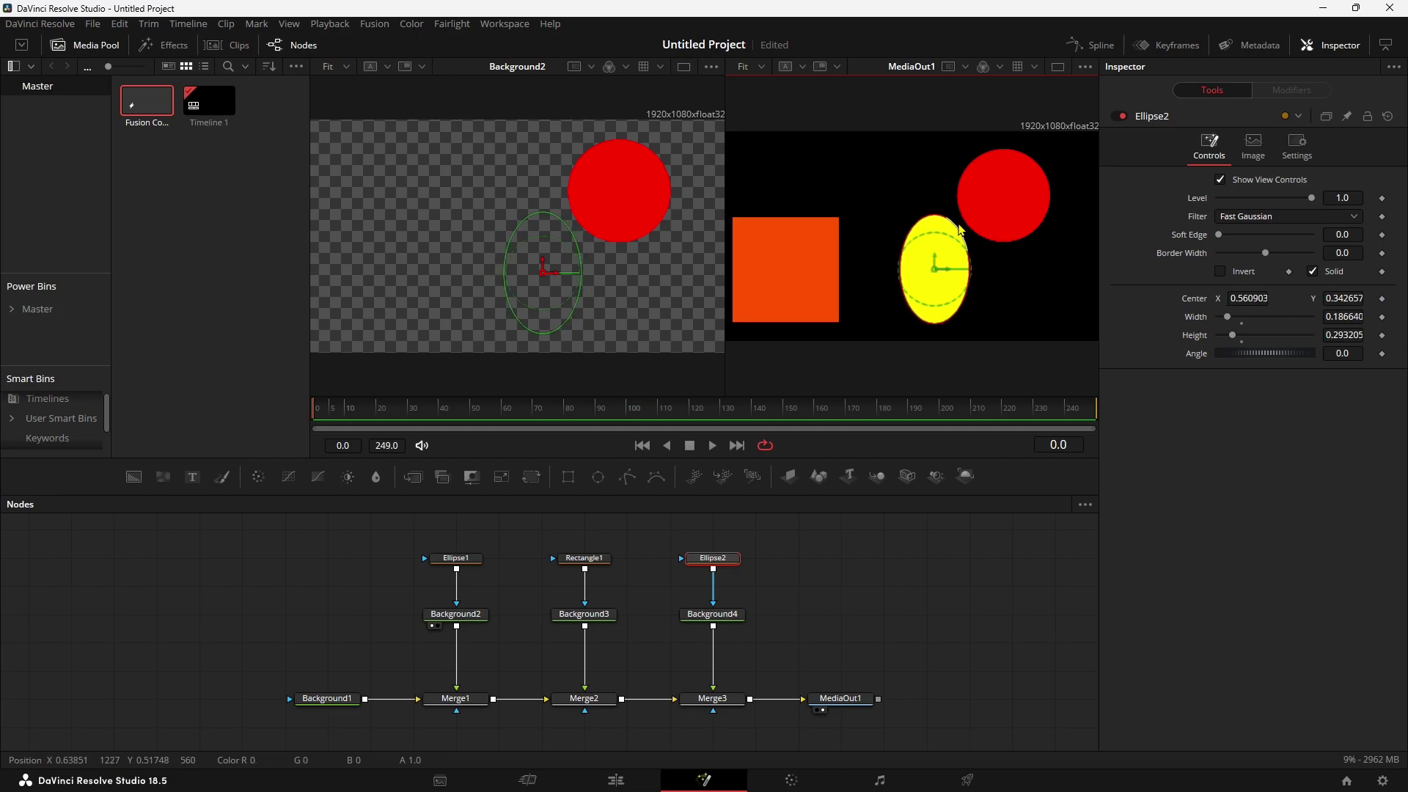
left_click_drag(934, 216, 937, 293)
left_click_drag(835, 698, 963, 698)
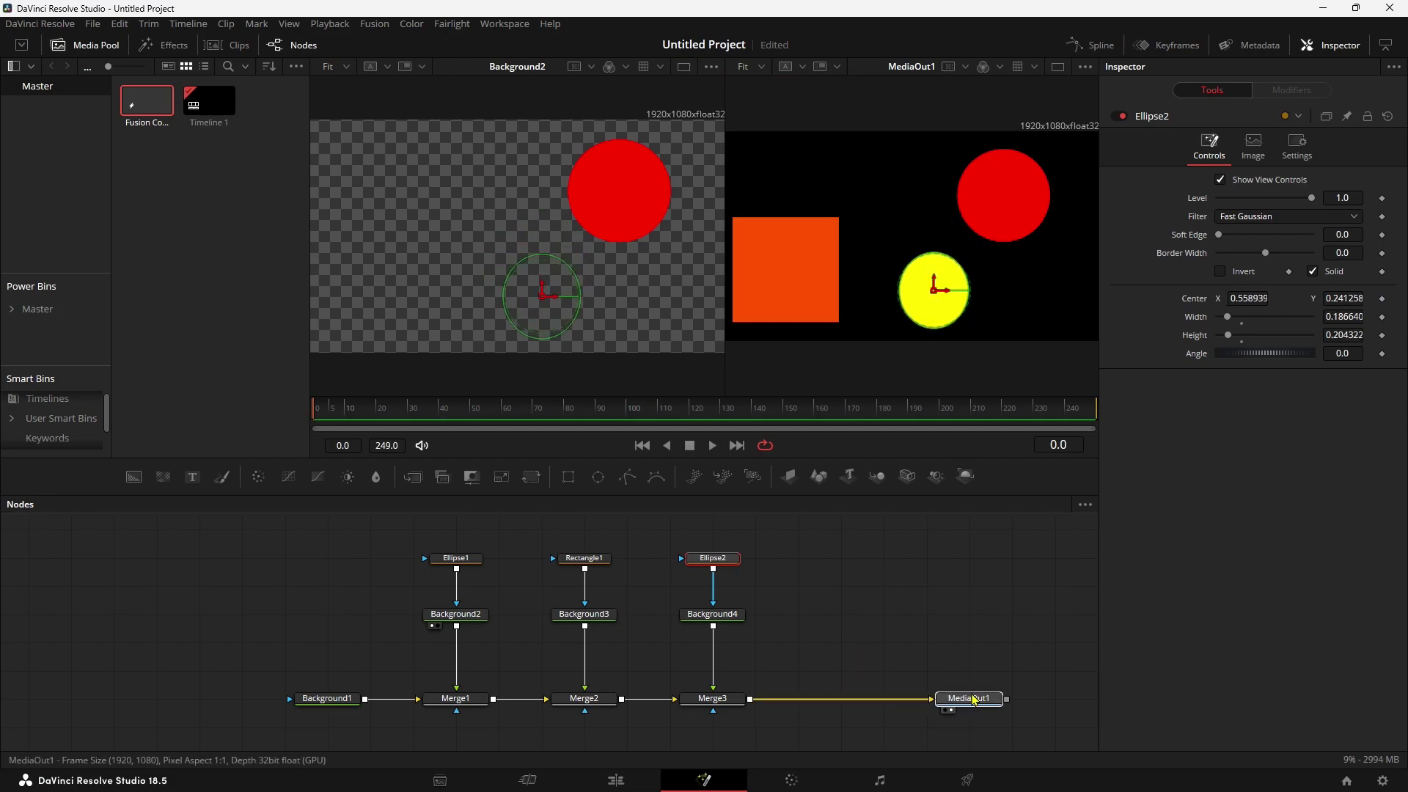
left_click_drag(880, 666, 689, 663)
left_click_drag(758, 702, 844, 703)
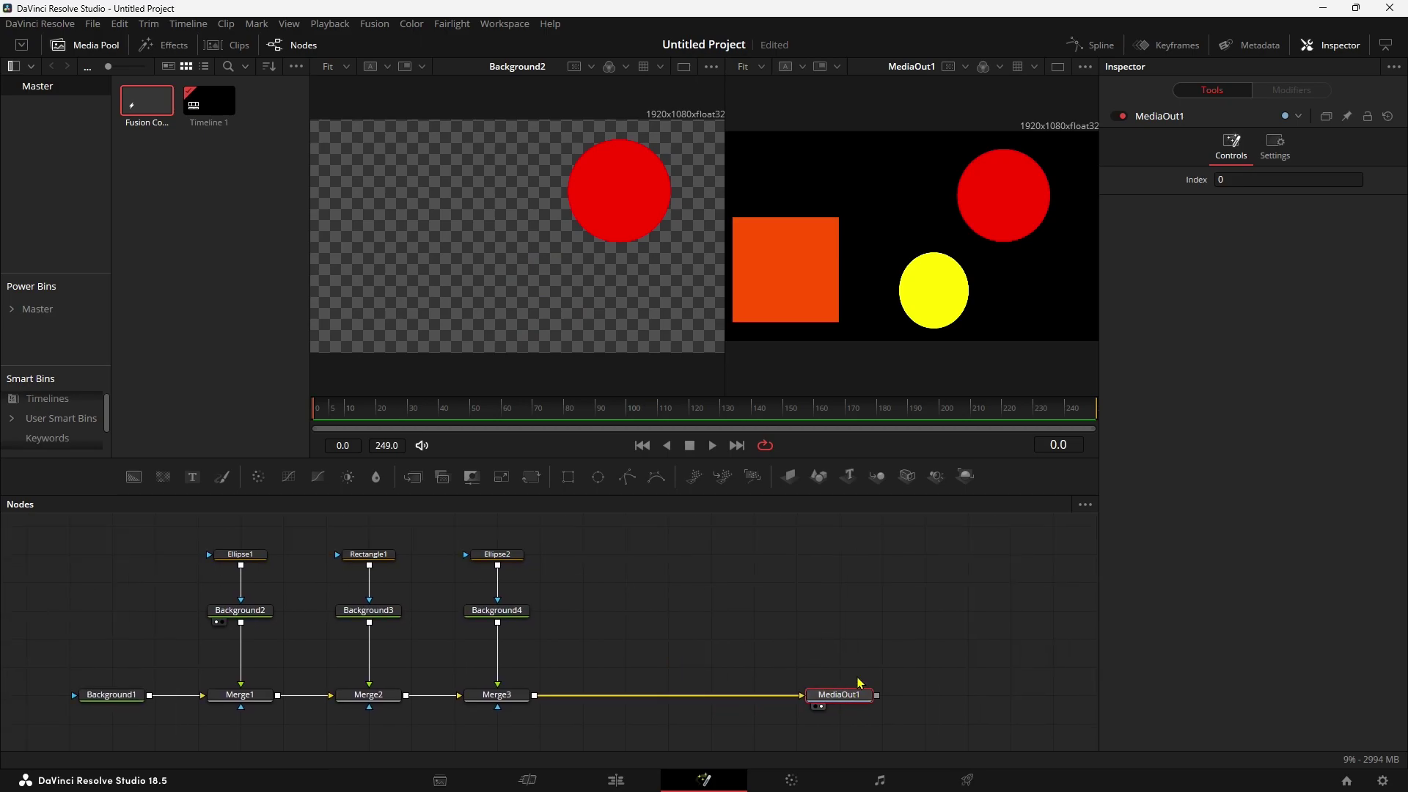
Insert a Directional Blur node (DirectionalBlur1) between Merge3 and MediaOut1.
left_click(511, 694)
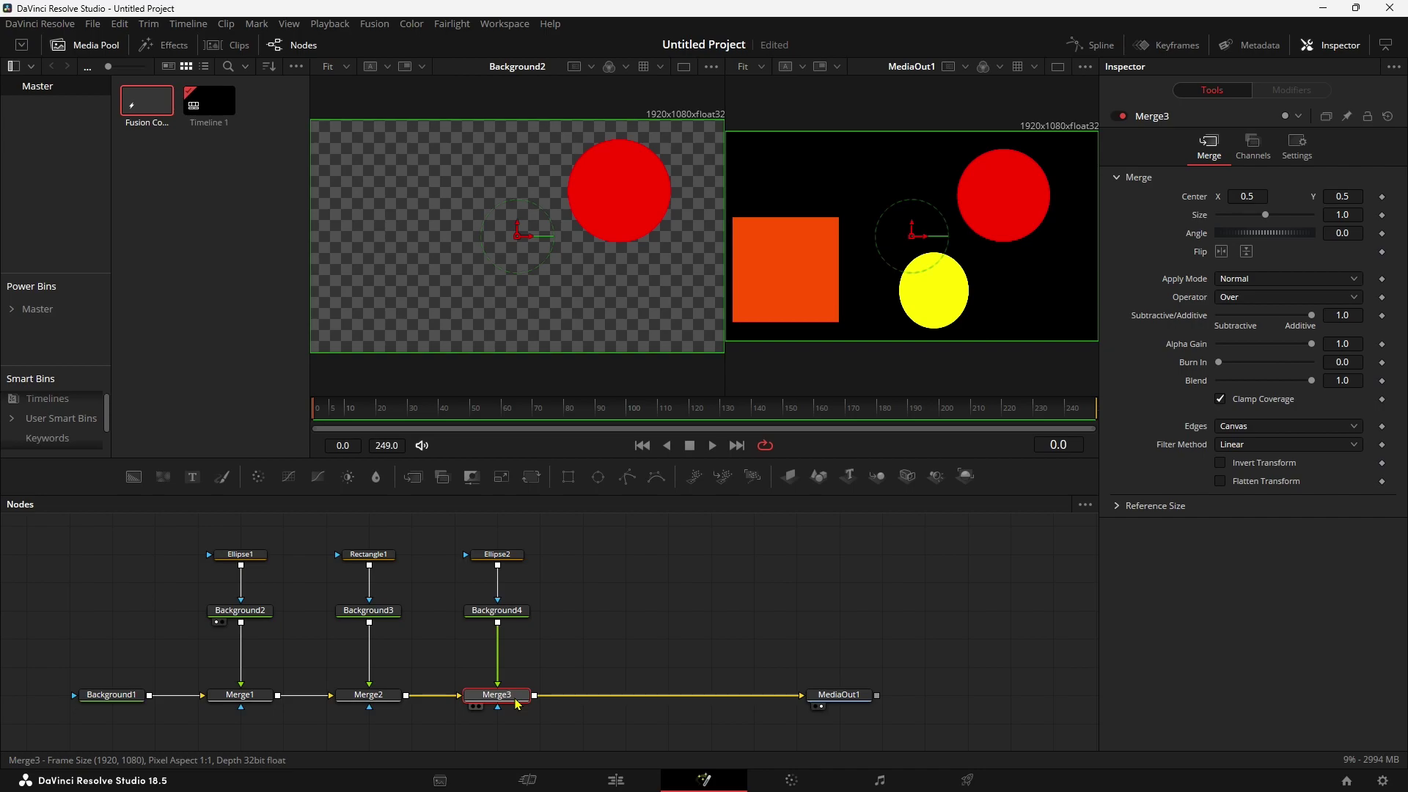
key("shift+space")
type("dire")
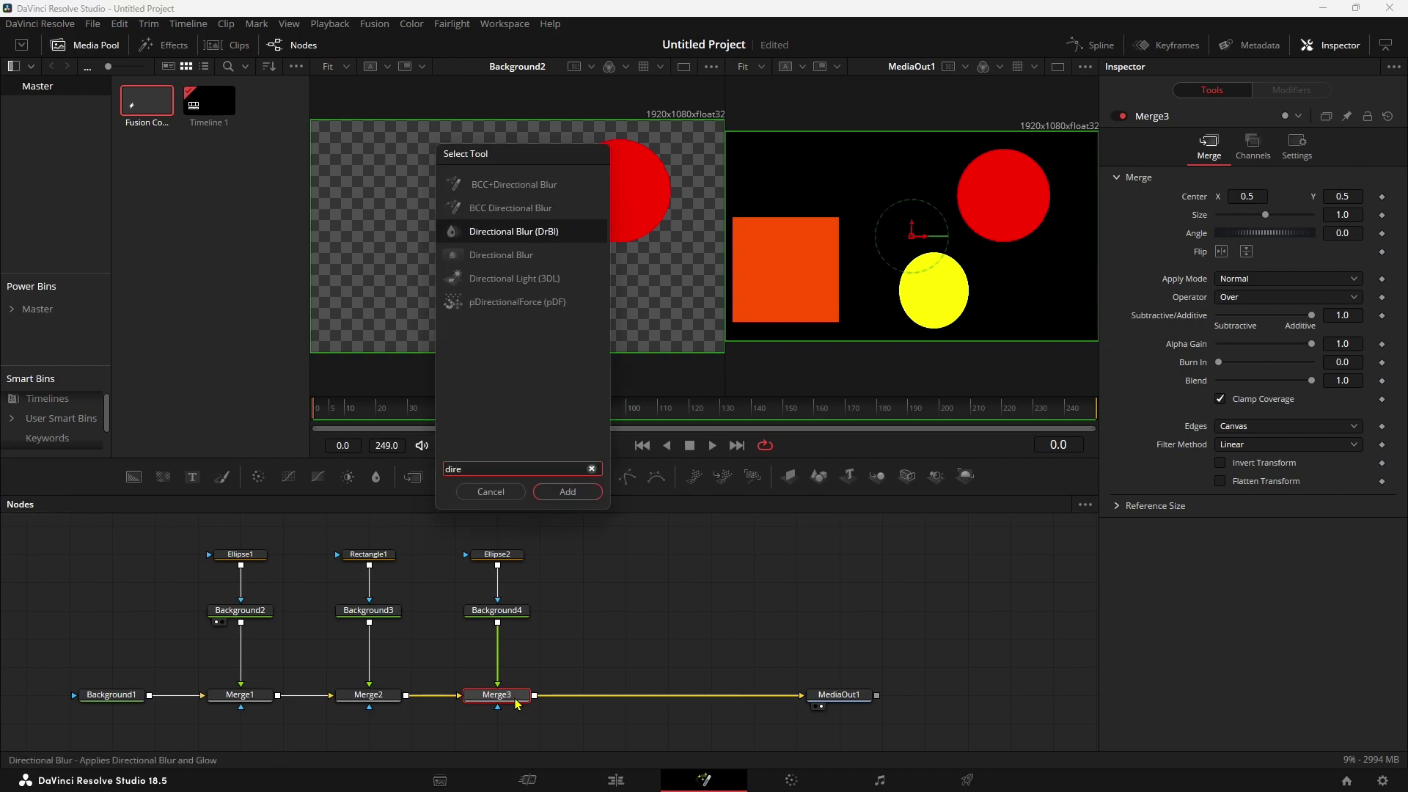
key("Return")
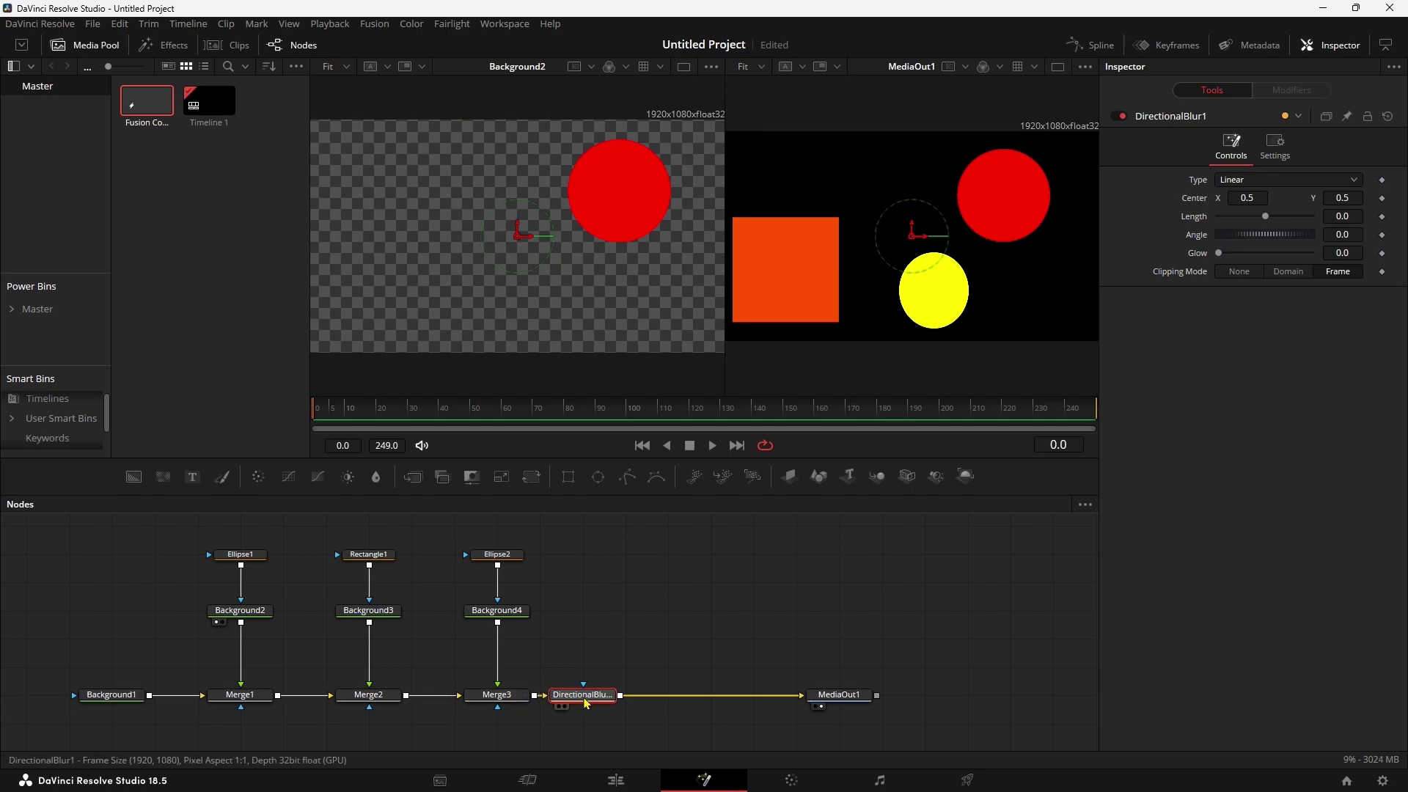
left_click(843, 697)
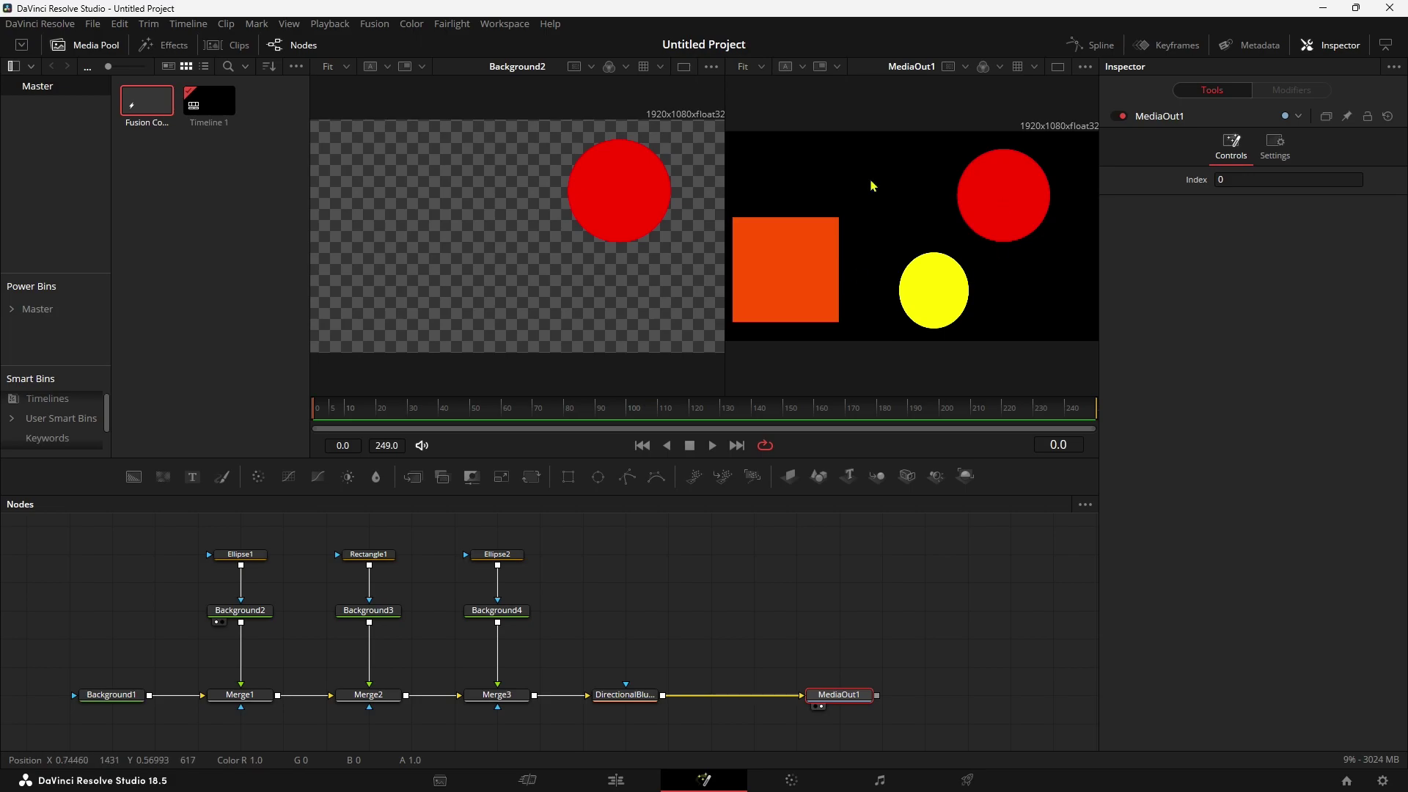
Set DirectionalBlur1's Length to 0.6 and Angle to about 213.9.
left_click(612, 697)
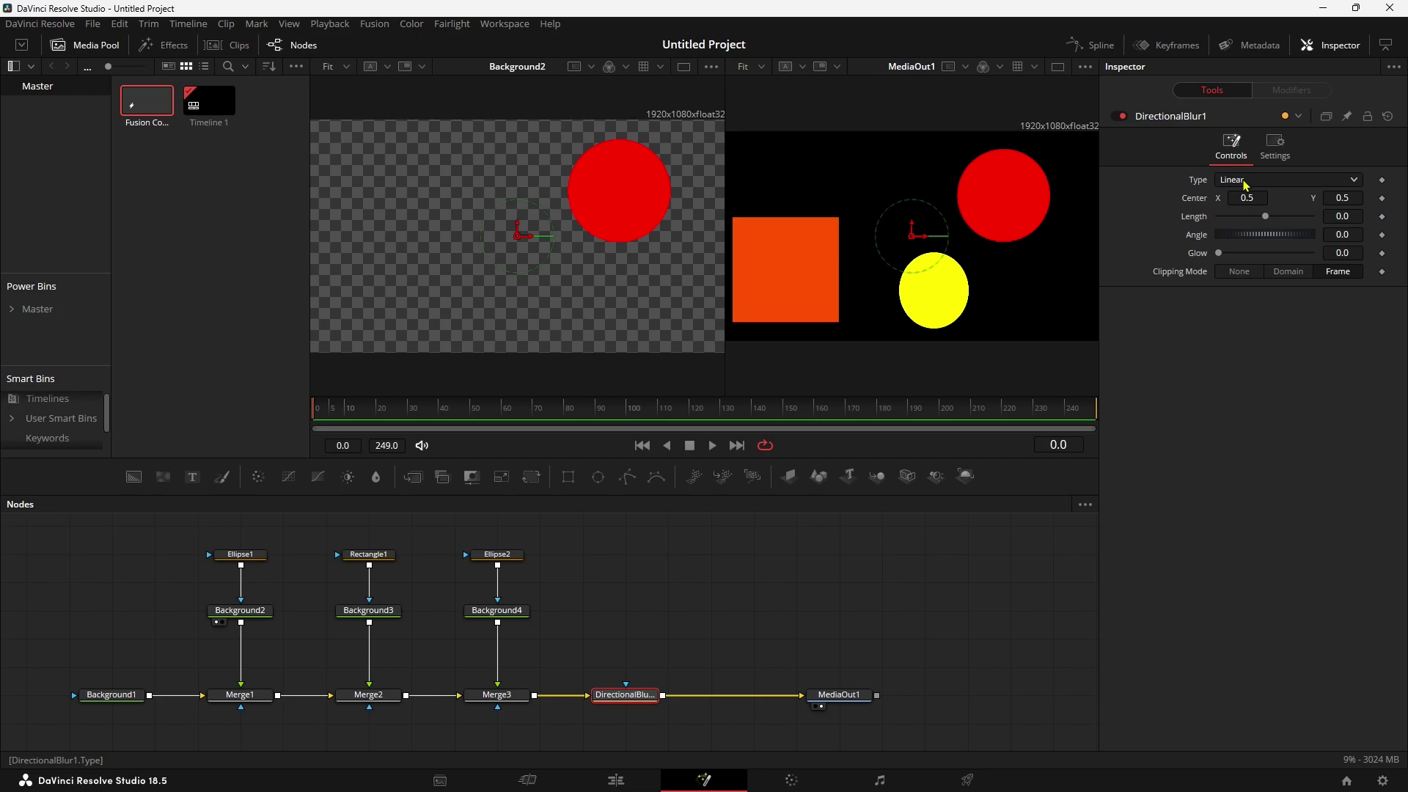
left_click_drag(1267, 220, 1323, 219)
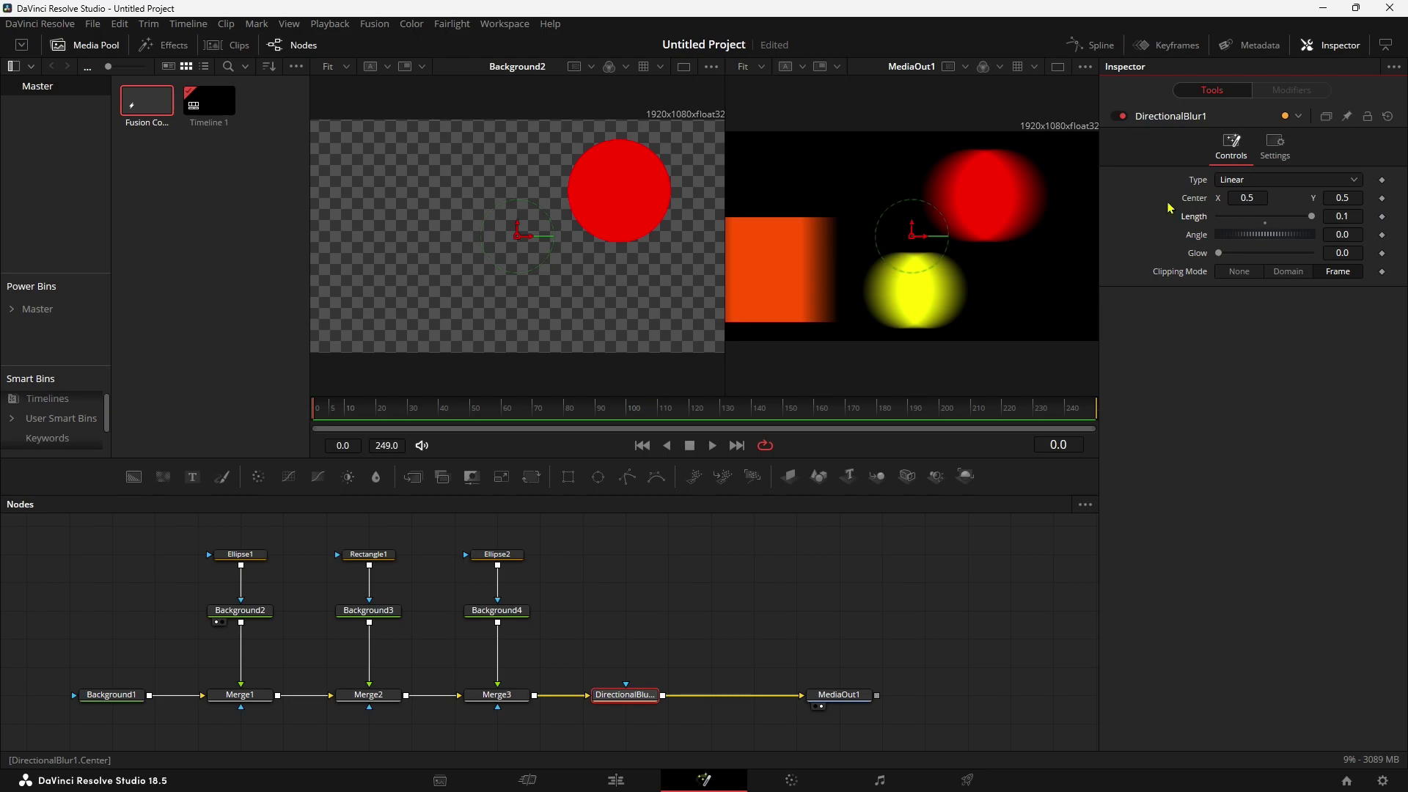
left_click_drag(1256, 239, 1263, 252)
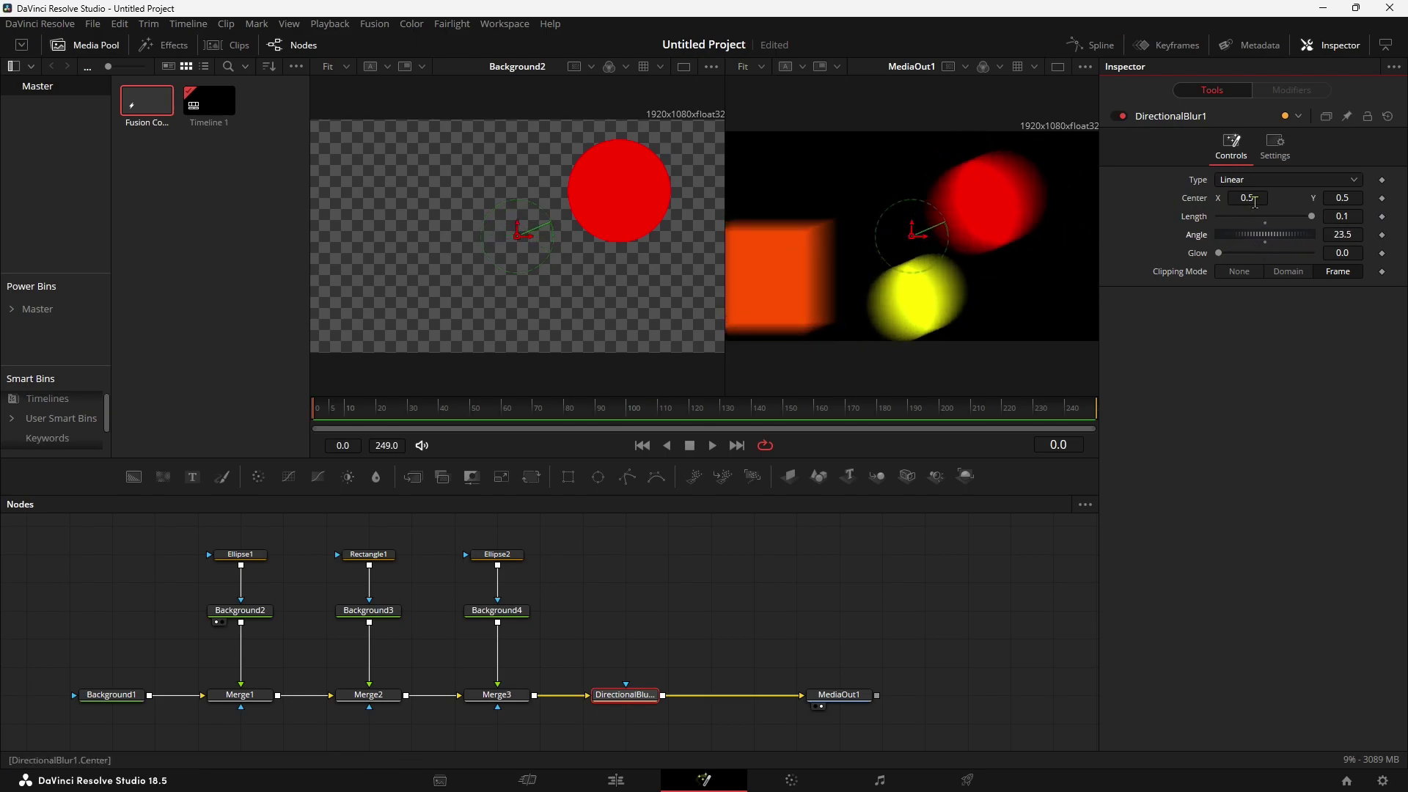
left_click_drag(1315, 218, 1313, 219)
left_click_drag(1312, 217, 1268, 222)
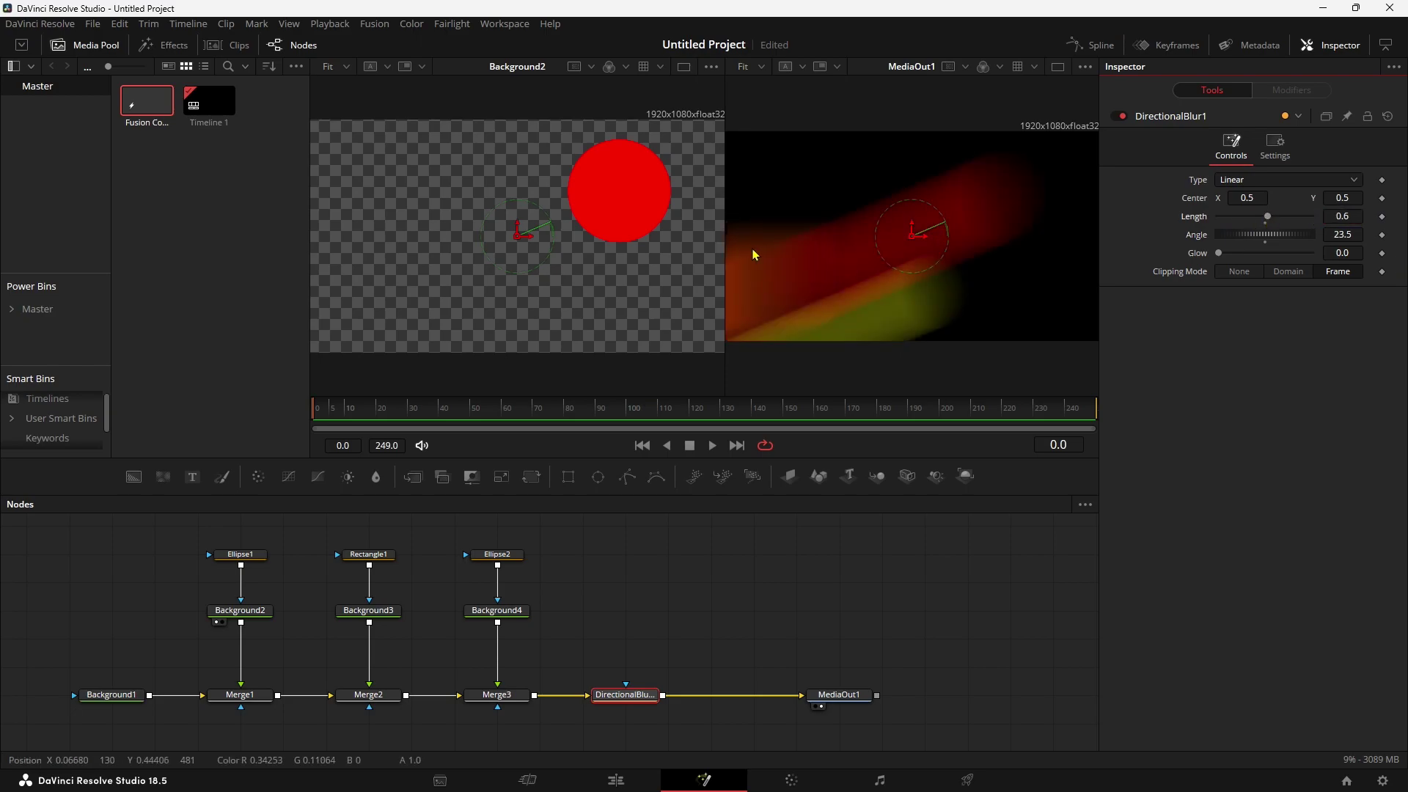
left_click_drag(1241, 243, 1298, 237)
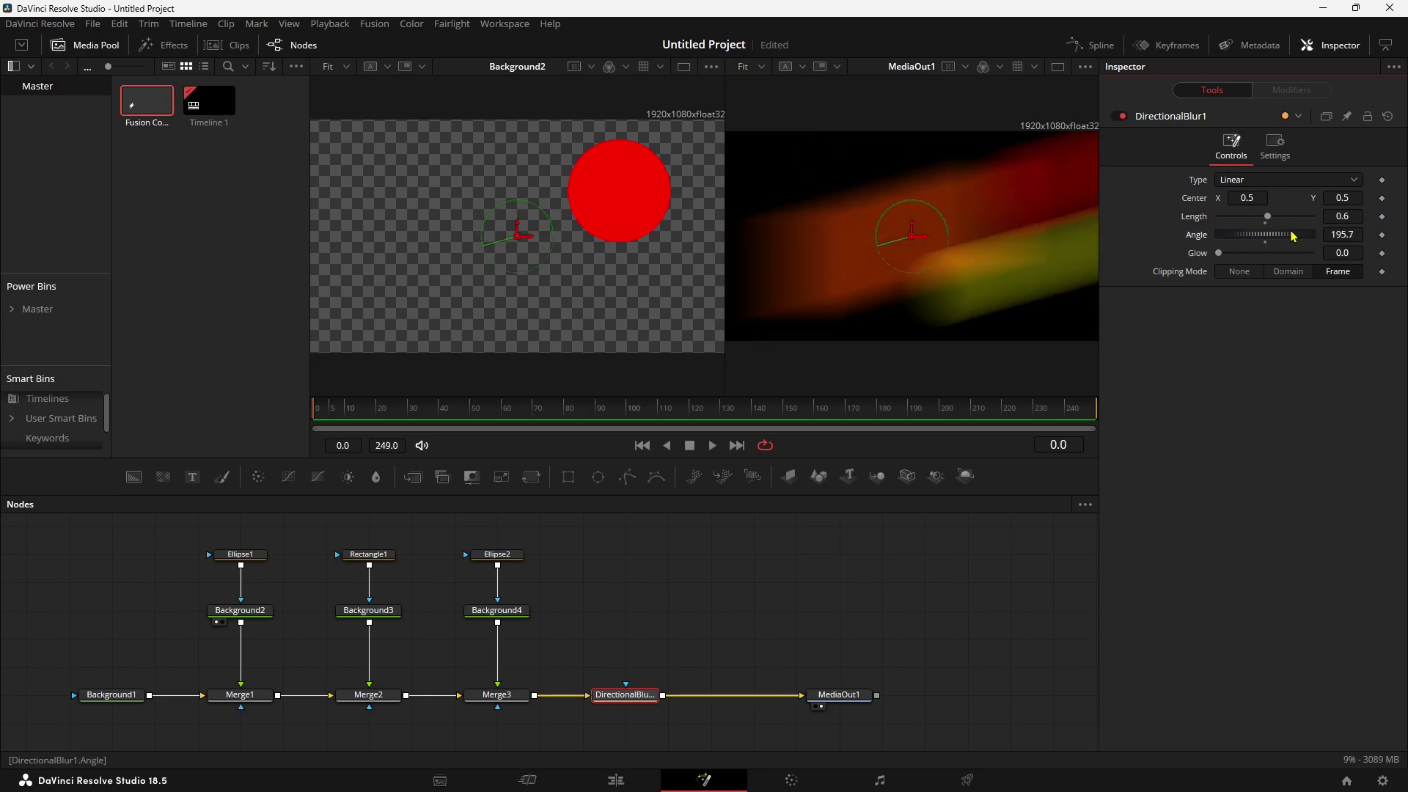
Switch the blur type to Radial and move its centre up-left to about 0.384/0.633.
left_click(1273, 188)
left_click(1247, 215)
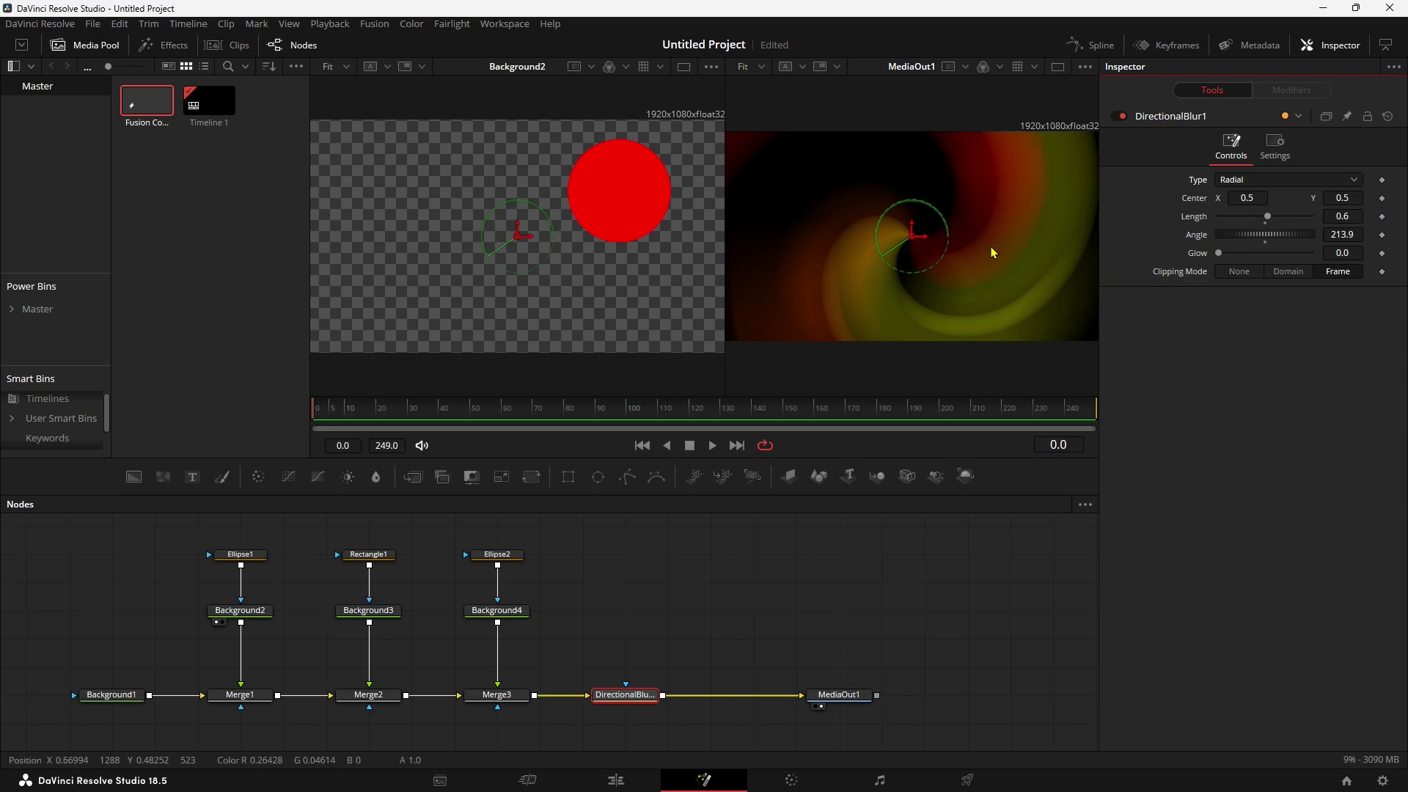
left_click(913, 239)
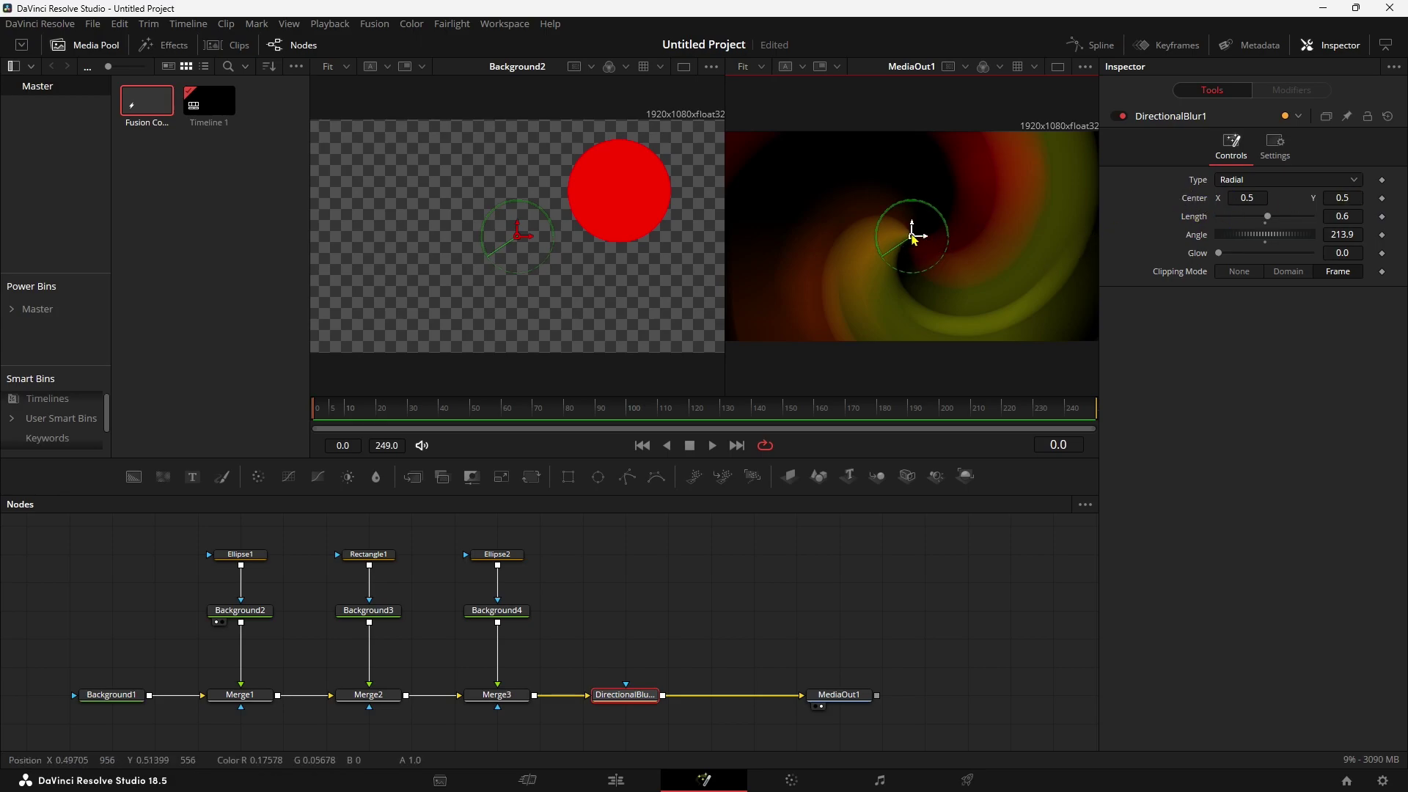
mouse_move(913, 236)
left_mouse_down()
mouse_move(861, 187)
mouse_move(871, 211)
left_mouse_up()
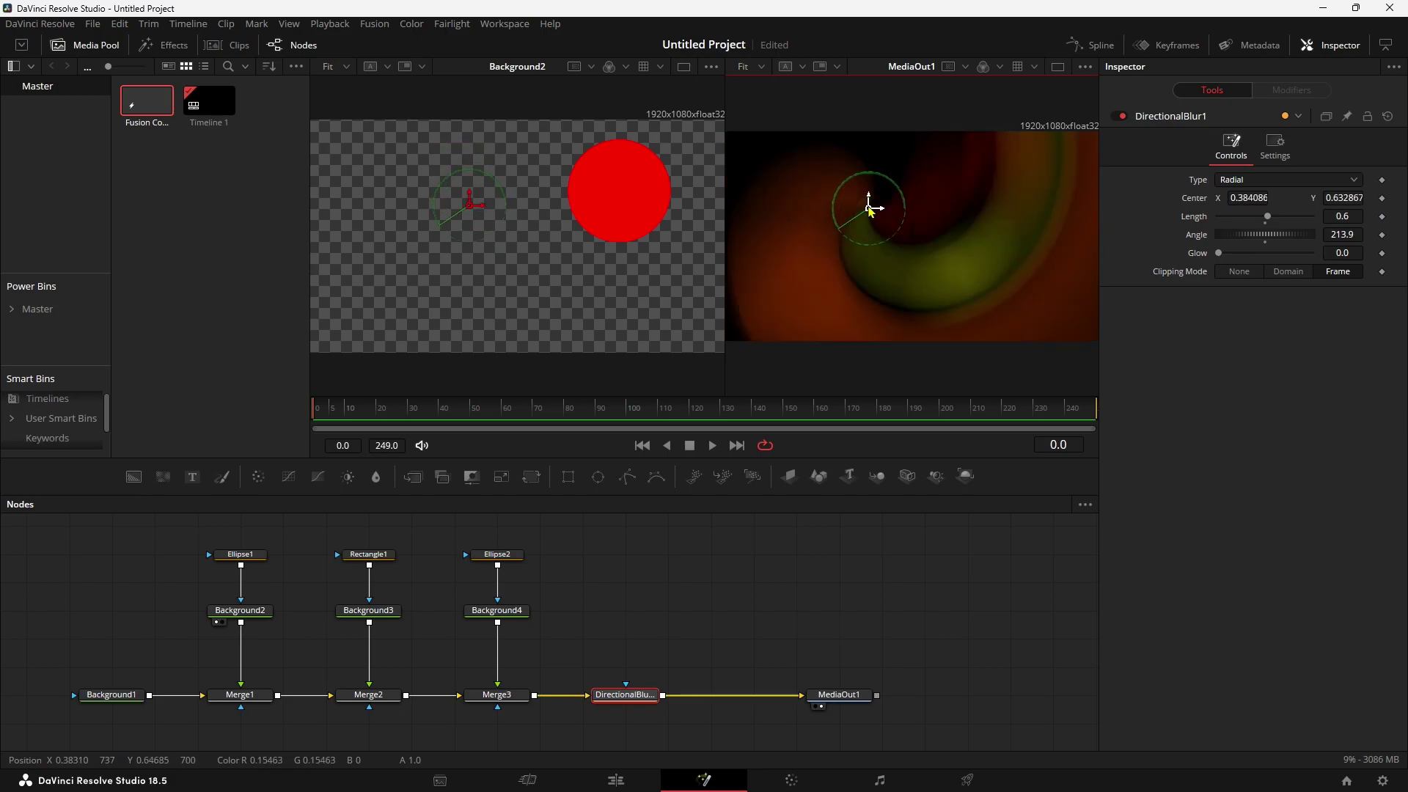
View Merge3 in the left viewer and raise DirectionalBlur1's Glow to 0.583.
left_click(510, 700)
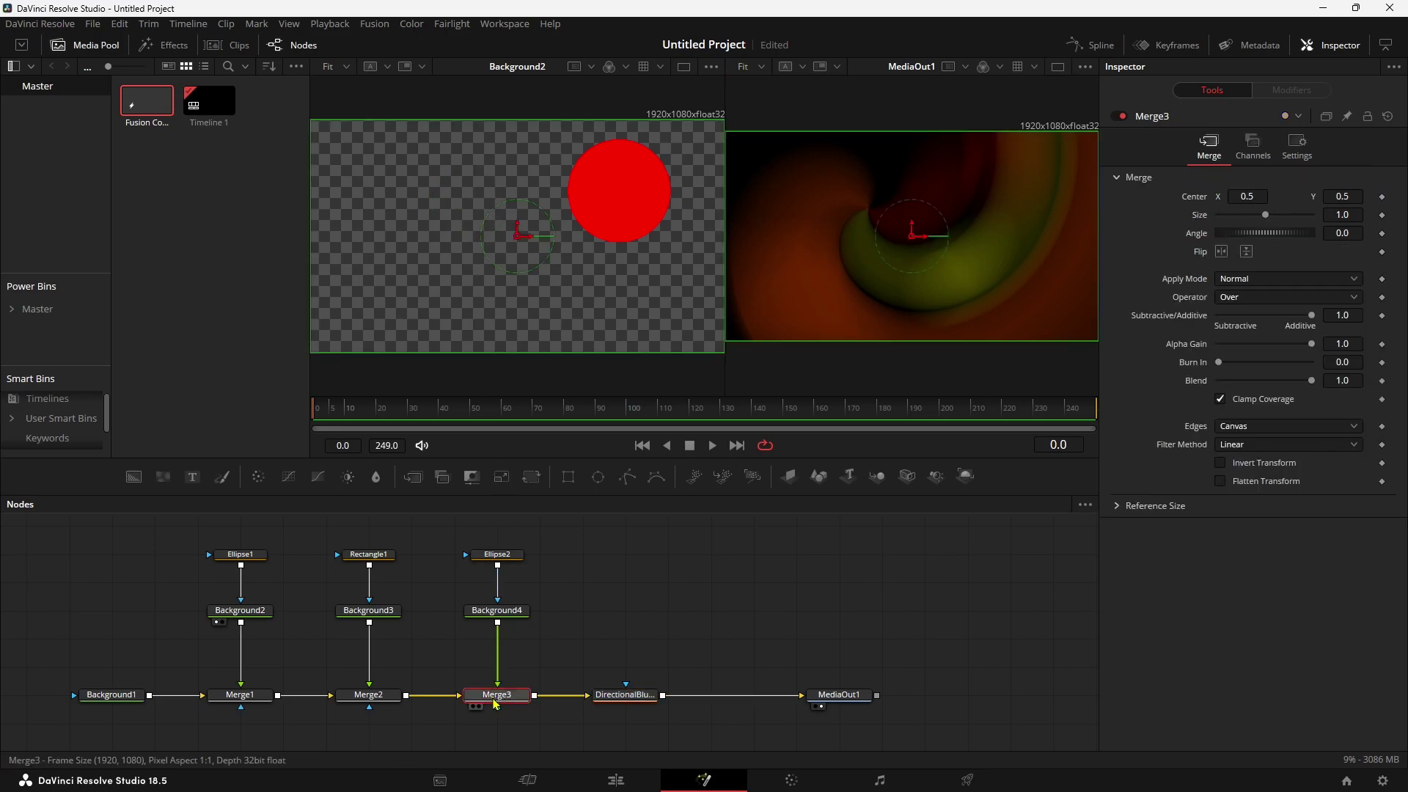
key("1")
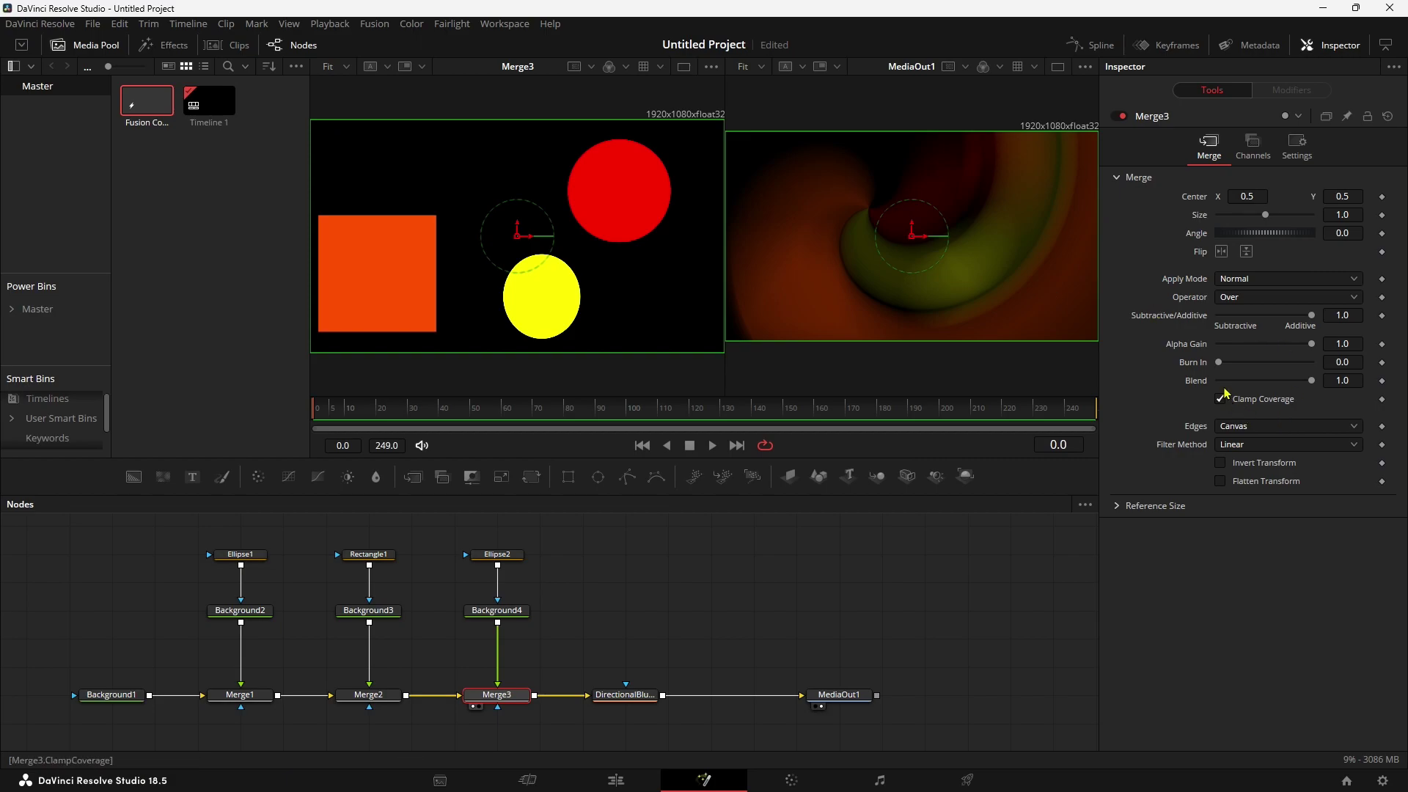
left_click(639, 695)
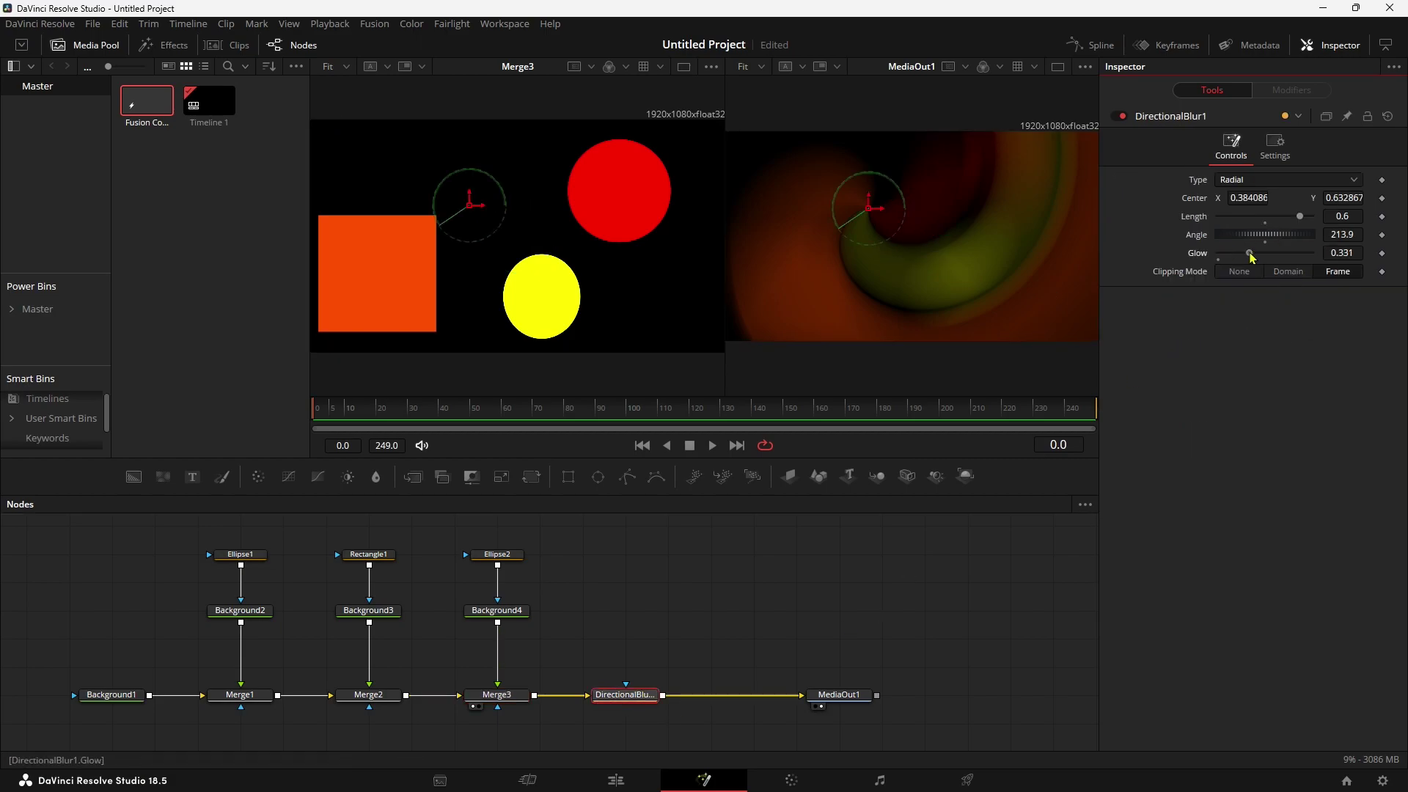
left_click_drag(1251, 257, 1273, 256)
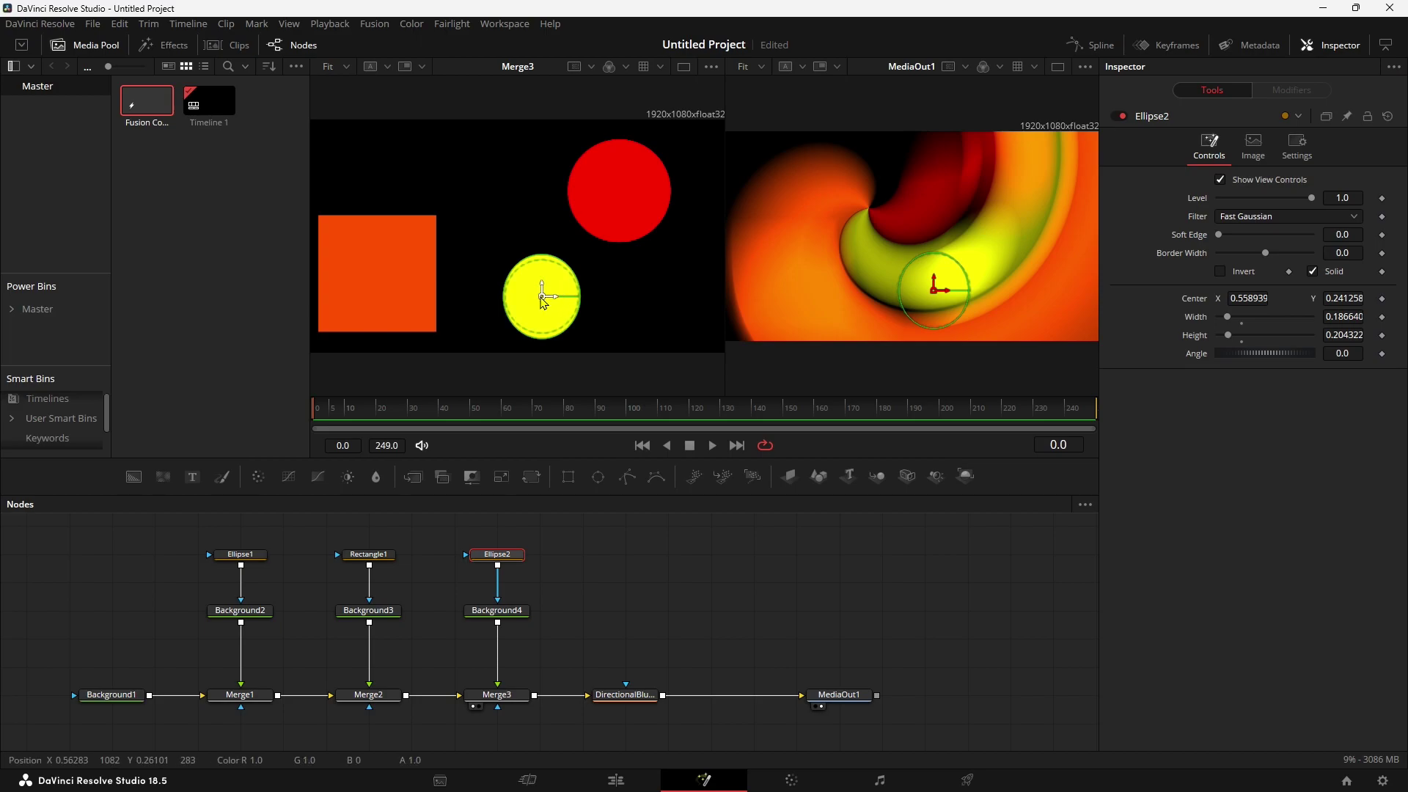
Move the yellow Ellipse2 toward the centre and flatten it into a tilted oval (Height 0.121).
mouse_move(544, 296)
left_mouse_down()
mouse_move(531, 219)
mouse_move(467, 163)
mouse_move(518, 282)
mouse_move(537, 260)
mouse_move(522, 251)
left_mouse_up()
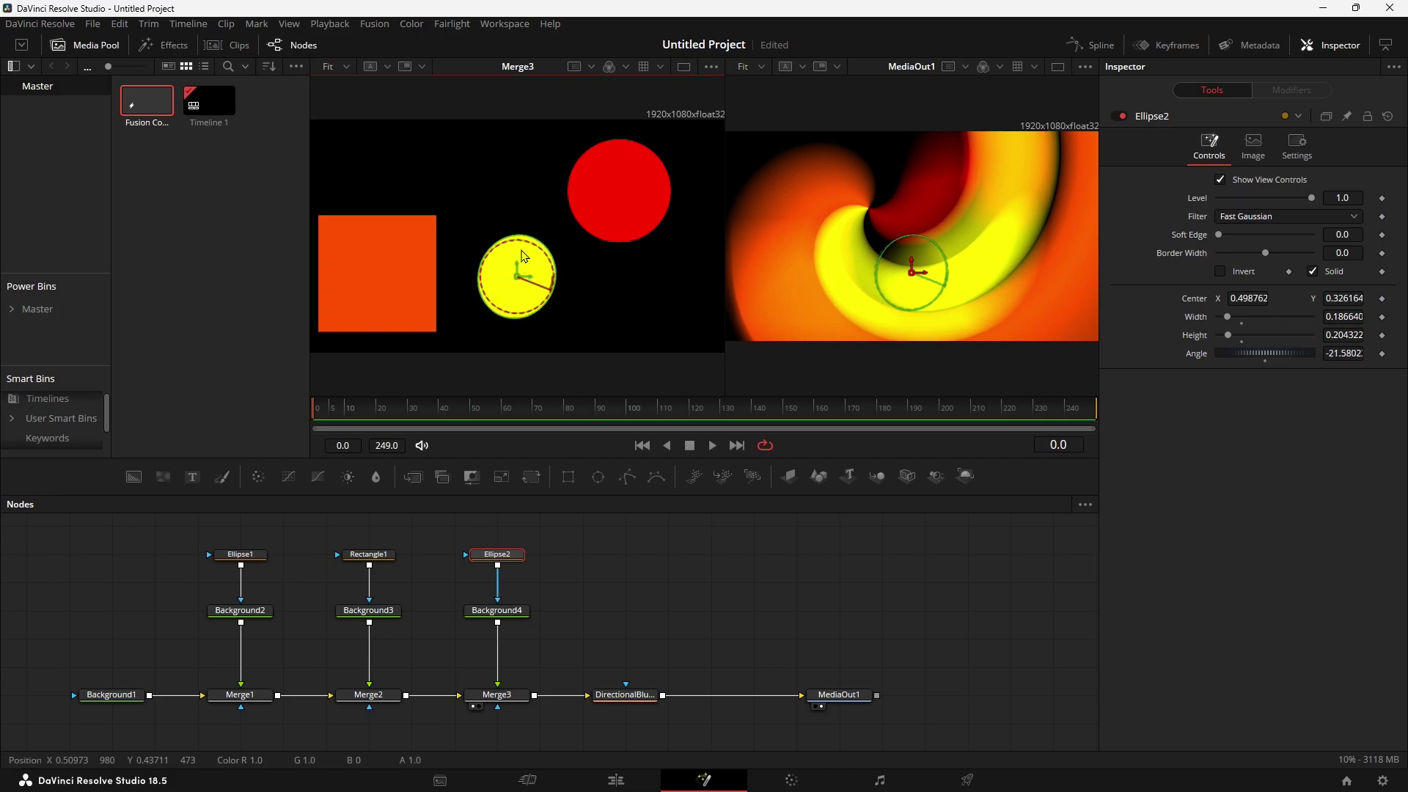
left_click_drag(533, 244, 531, 262)
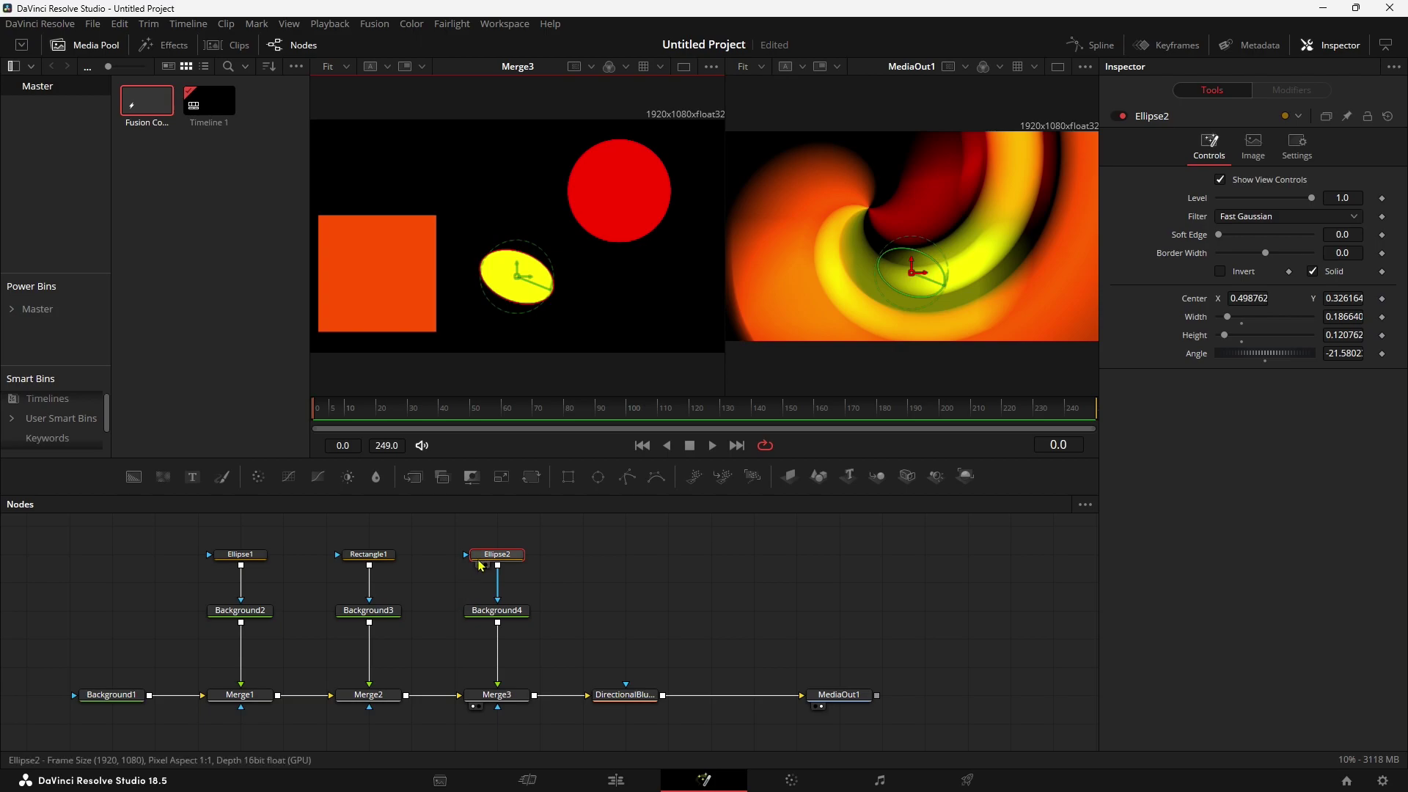
left_click(364, 611)
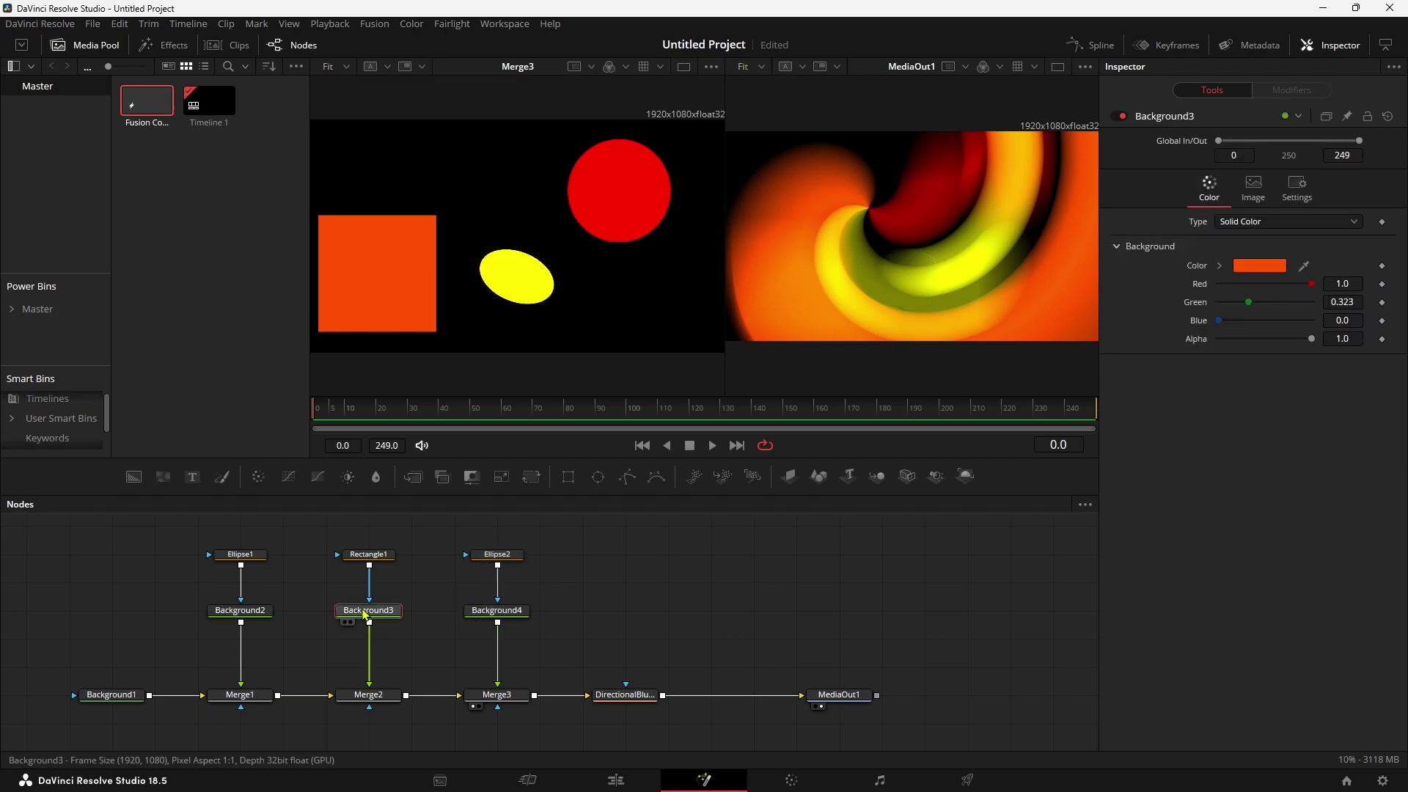
Turn Background3's rectangle pink by raising its Blue to about 0.59.
left_click(1274, 322)
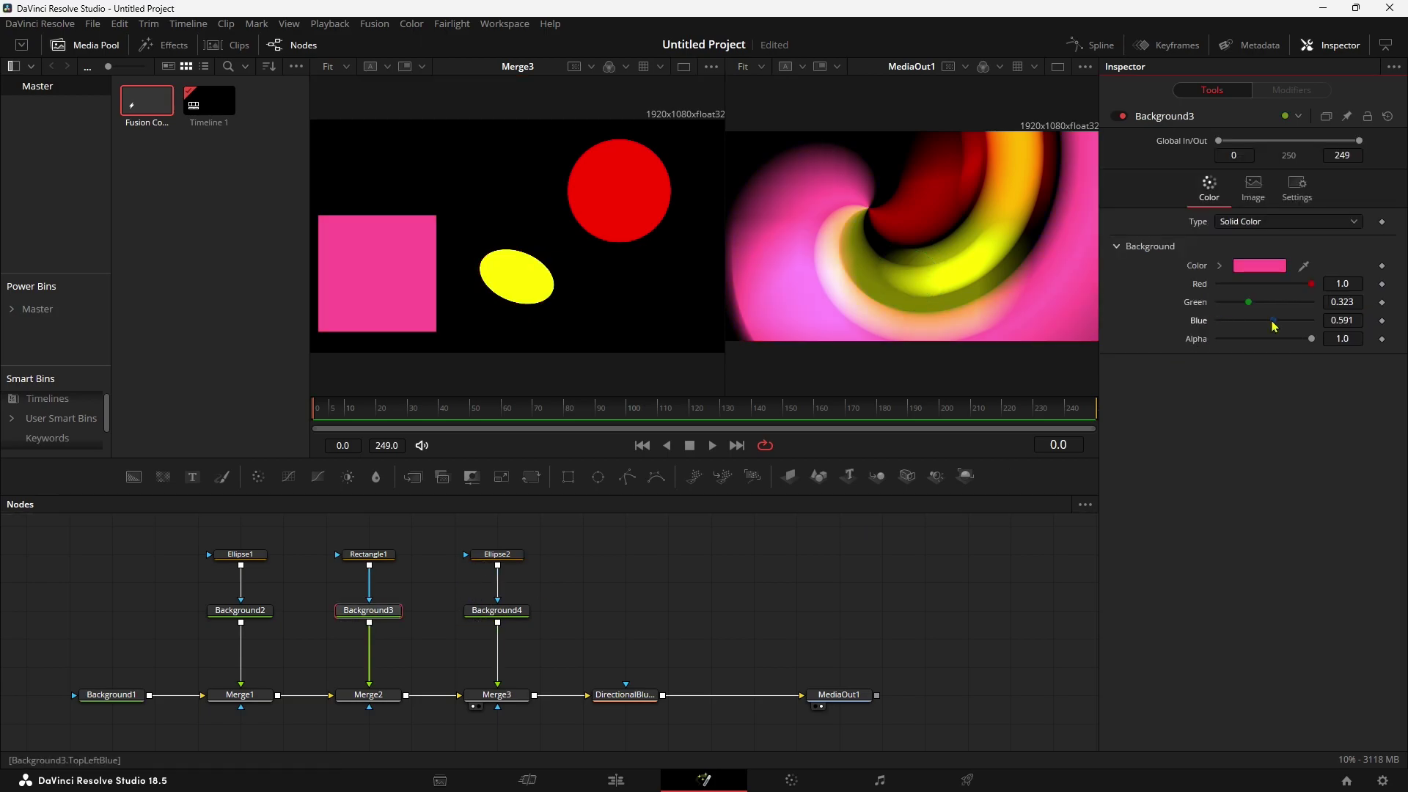
left_click_drag(1274, 326, 1271, 323)
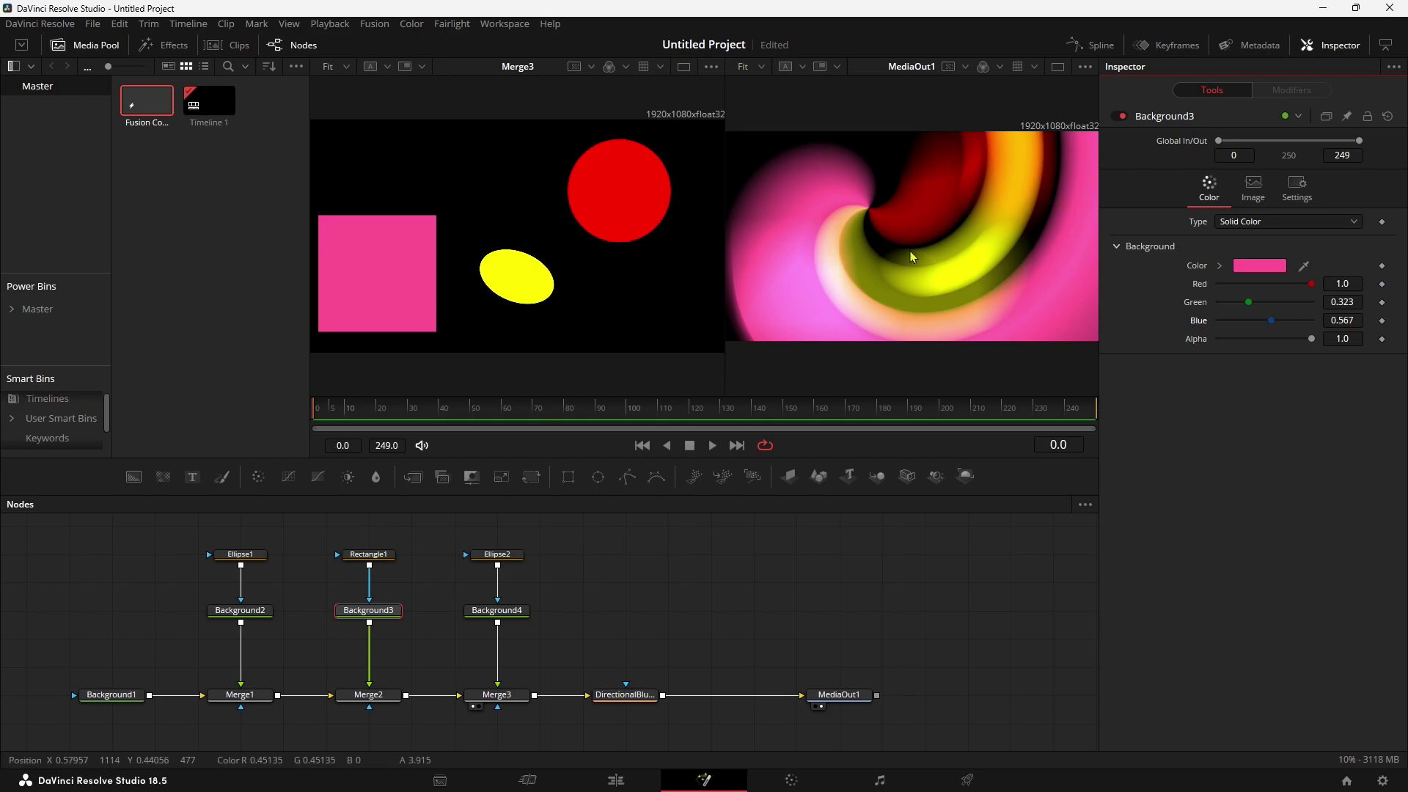
left_click(256, 616)
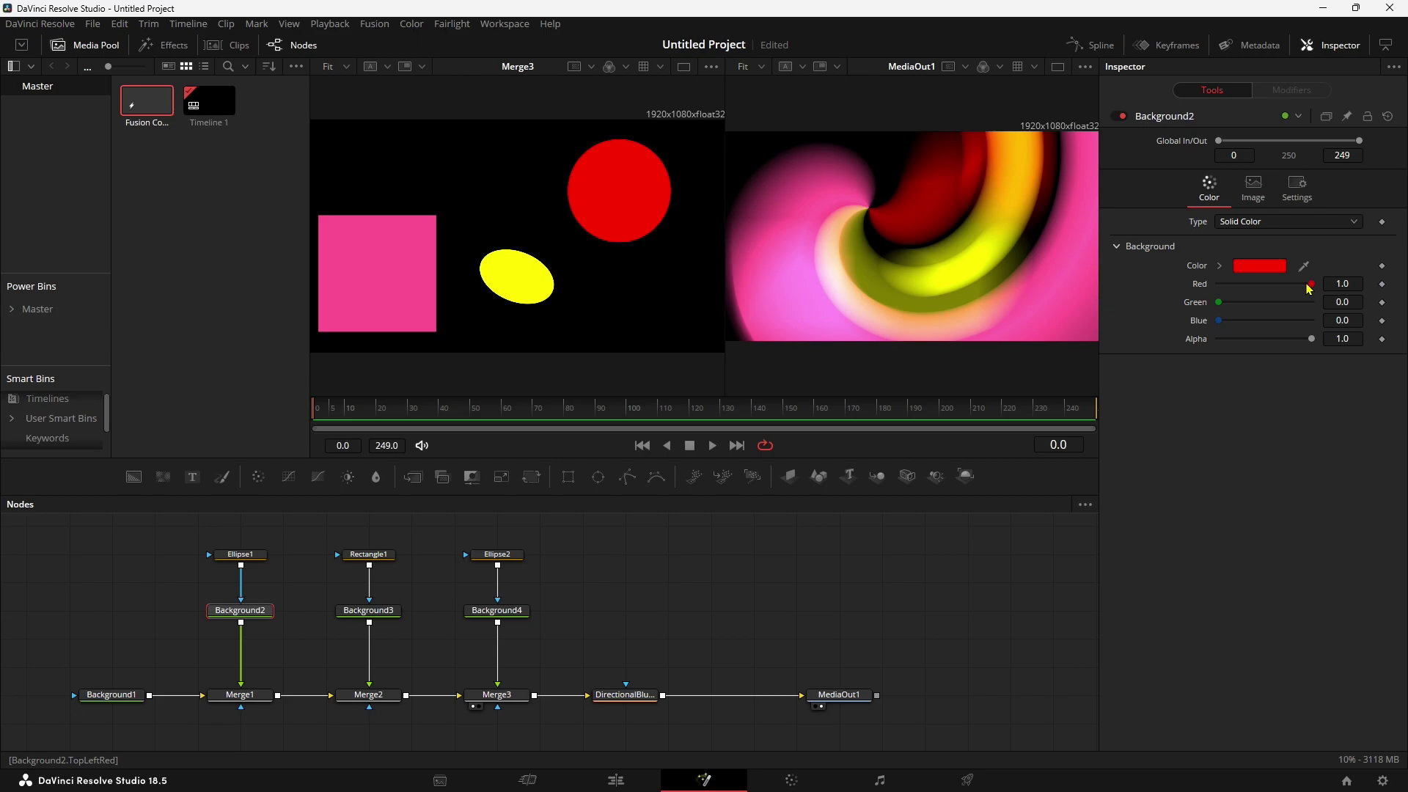
Recolour Background2's circle lime green (Red 0.565, Green 0.709, Blue 0.128).
mouse_move(1312, 284)
left_mouse_down()
mouse_move(1257, 284)
mouse_move(1296, 325)
left_mouse_up()
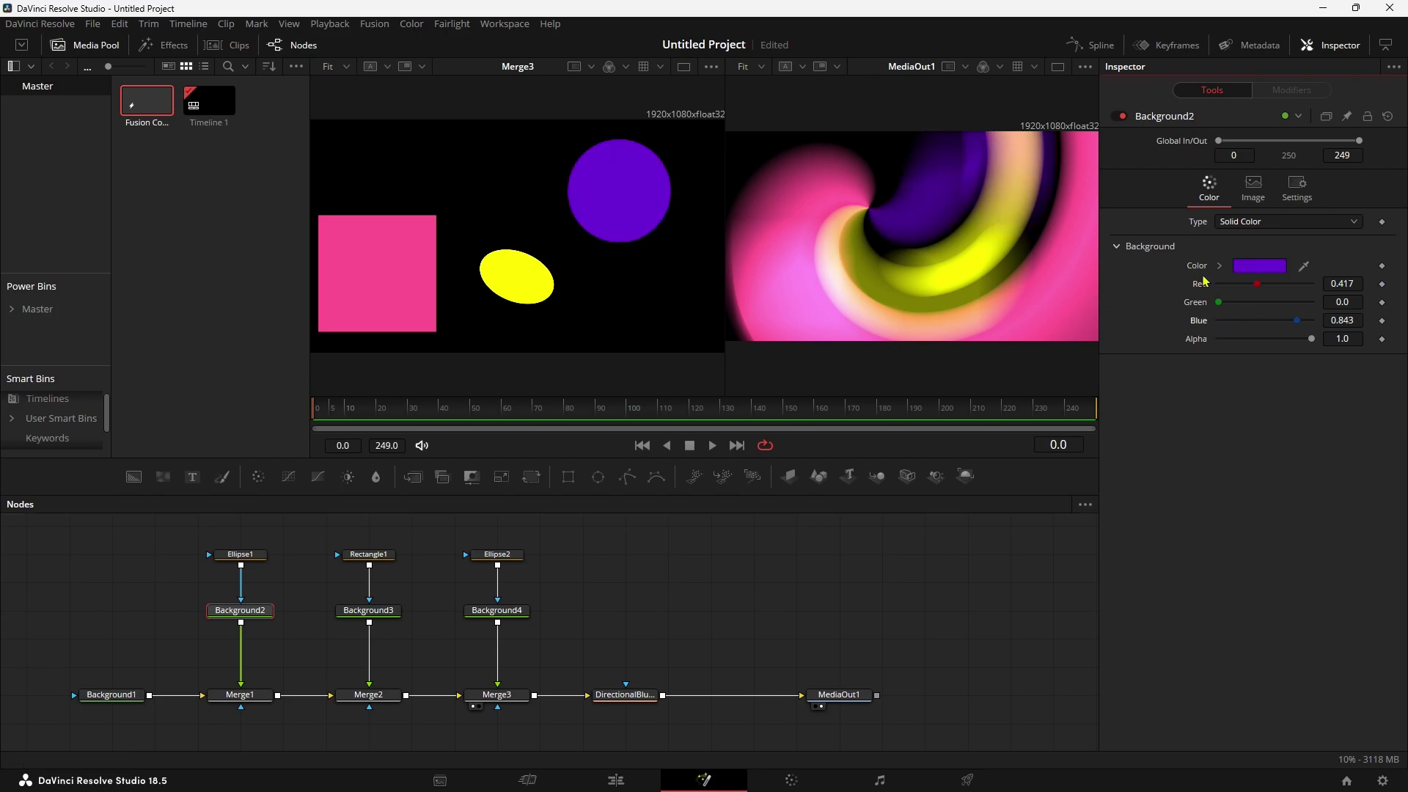
left_click(1219, 266)
left_click(1303, 298)
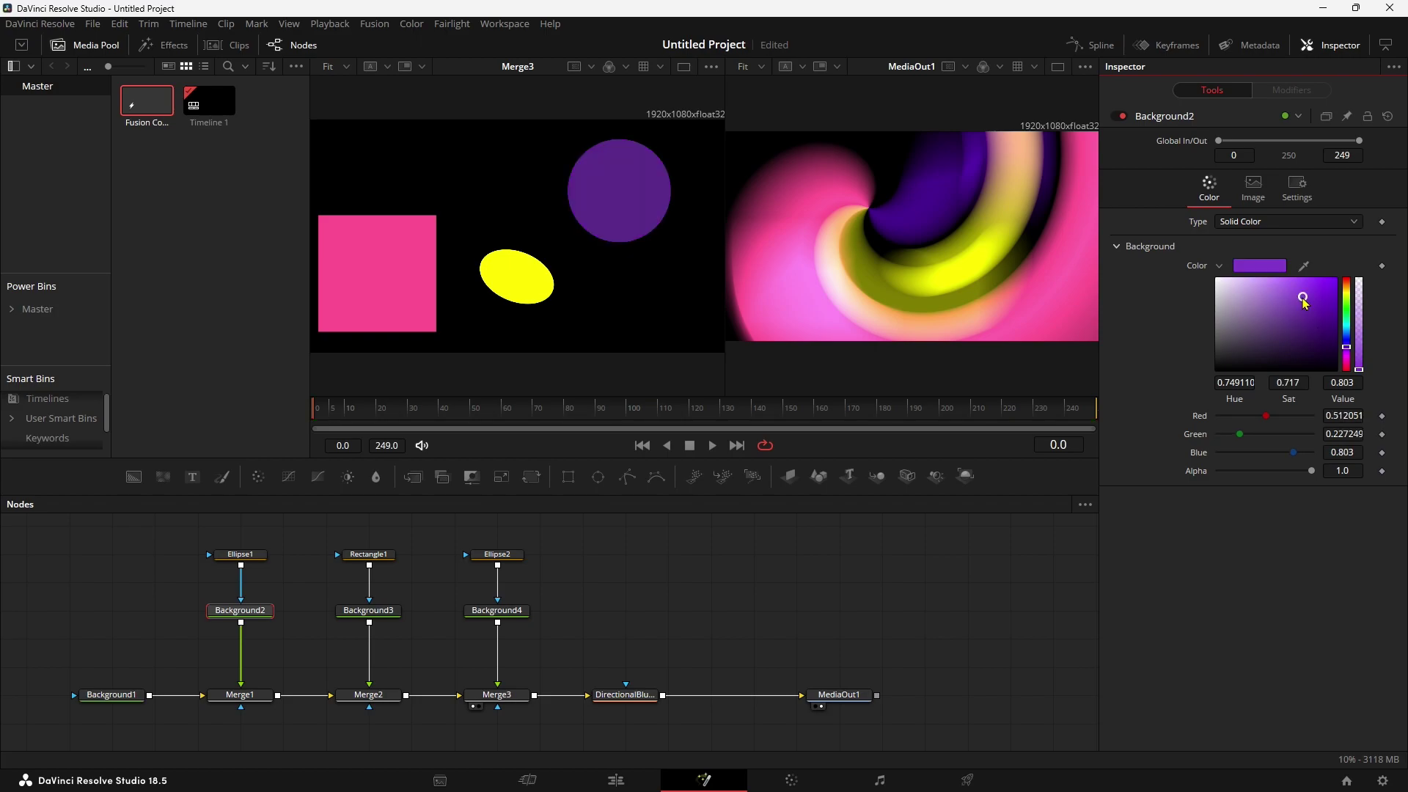
left_click(1347, 288)
left_click_drag(1304, 299, 1348, 303)
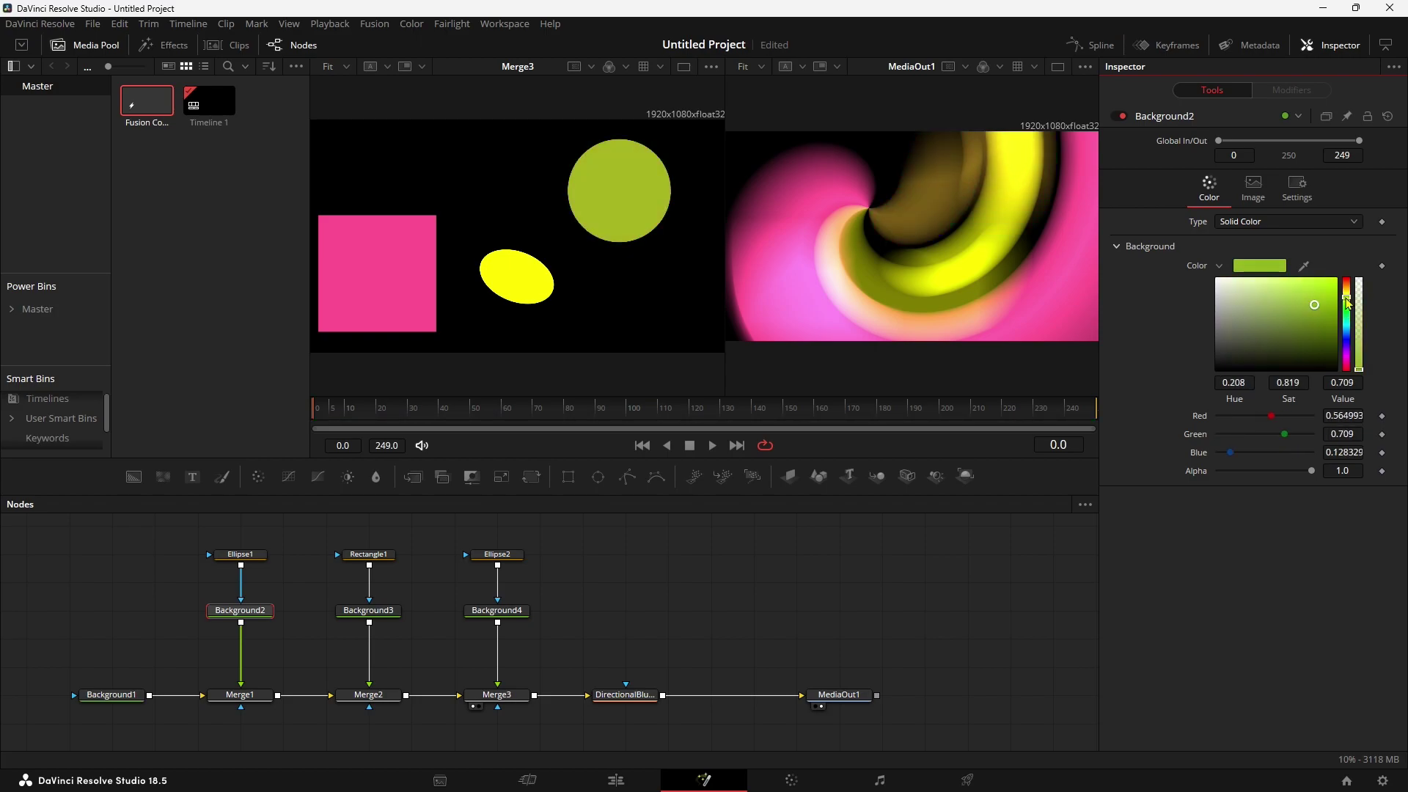
Twist DirectionalBlur1's Angle to 399.1 and move MediaOut1 farther right in the chain.
left_click(618, 697)
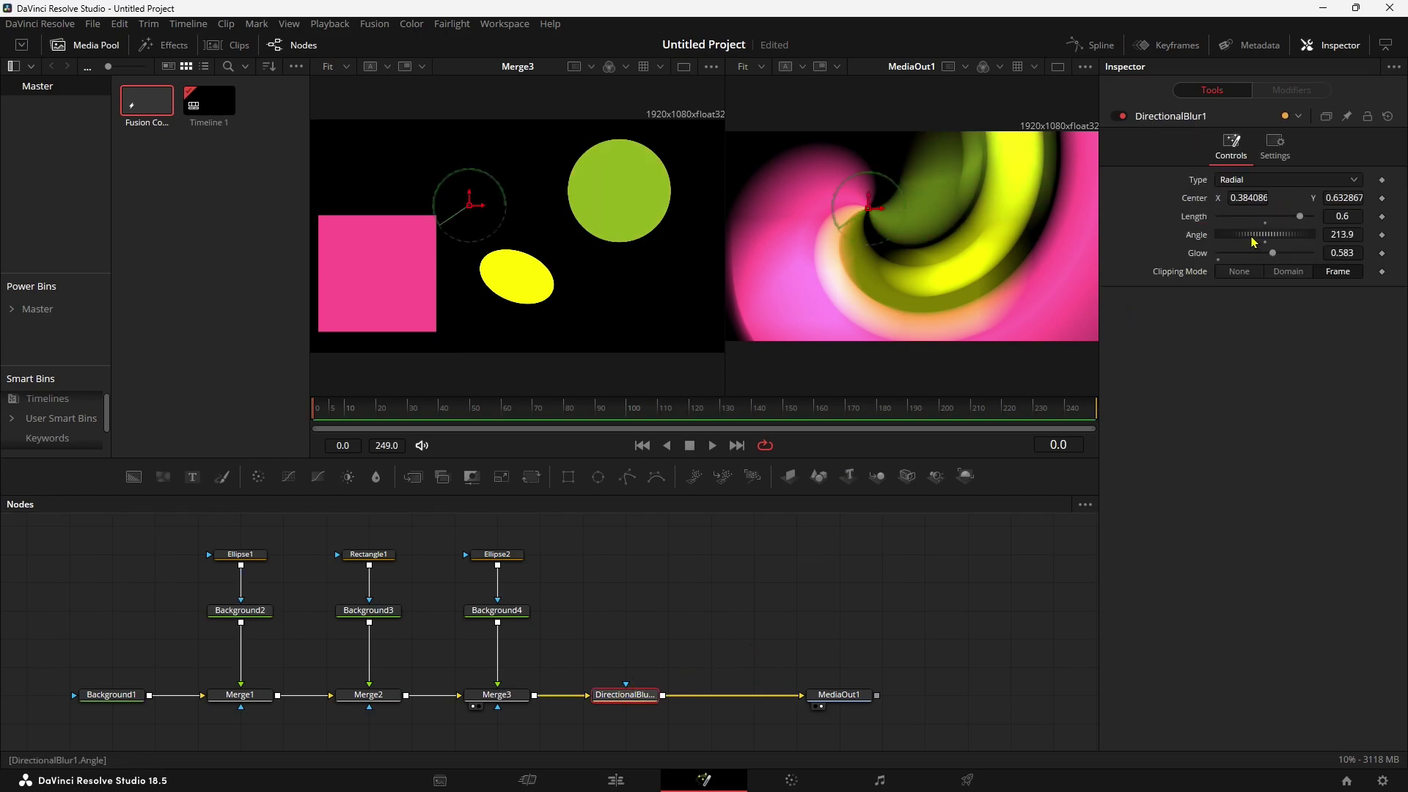
left_click_drag(1272, 233, 1304, 239)
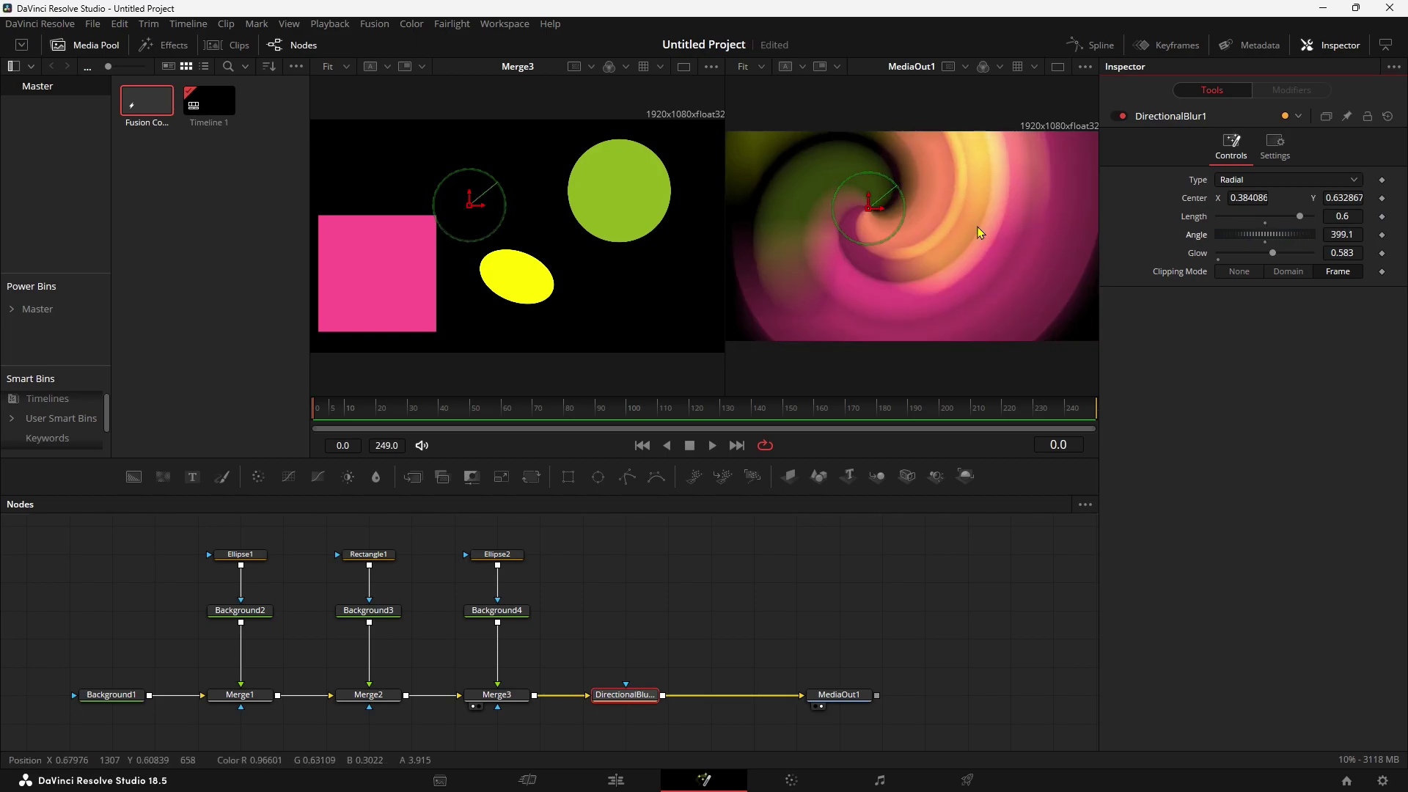
left_click_drag(840, 693, 968, 695)
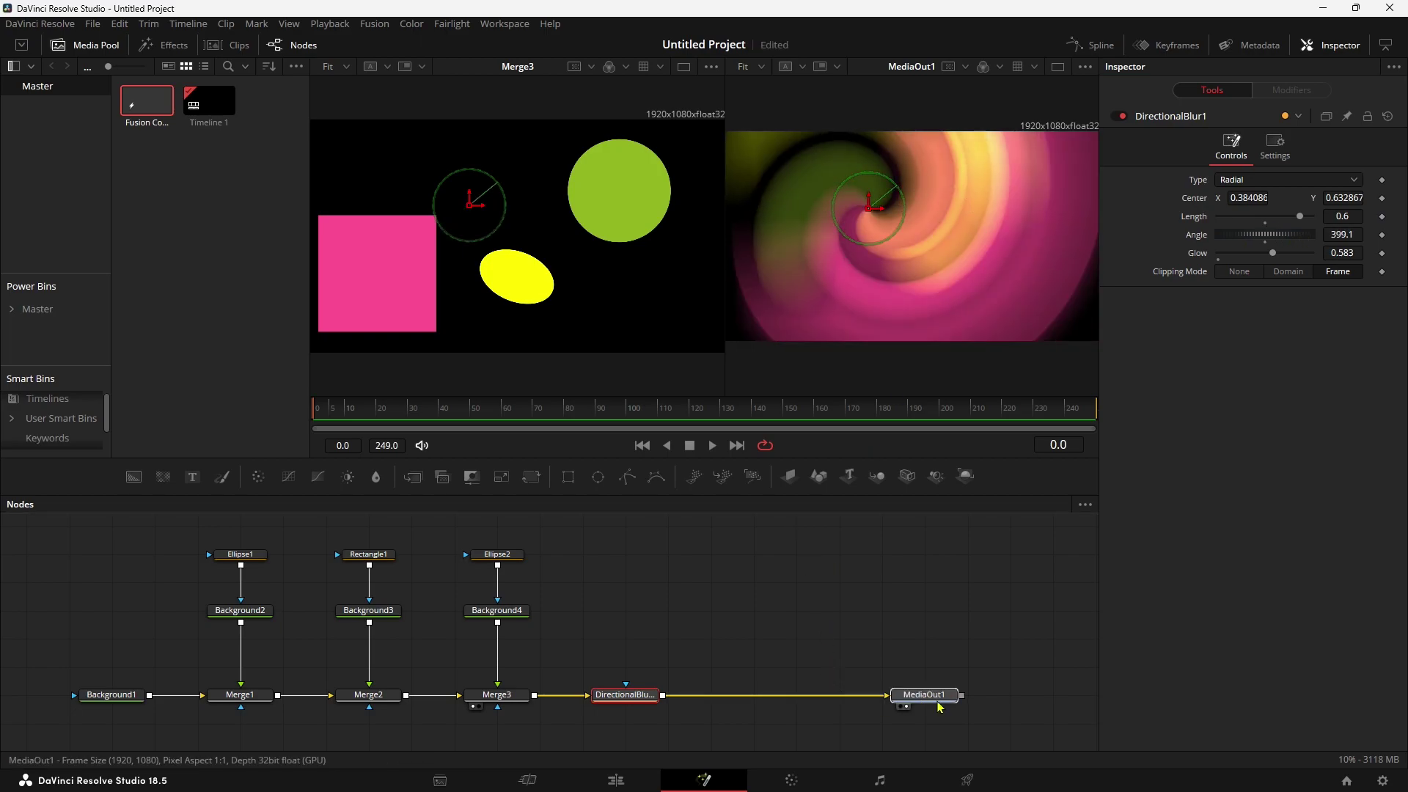
Insert a second Directional Blur after DirectionalBlur1 via the 'dire' tool search.
left_click(642, 701)
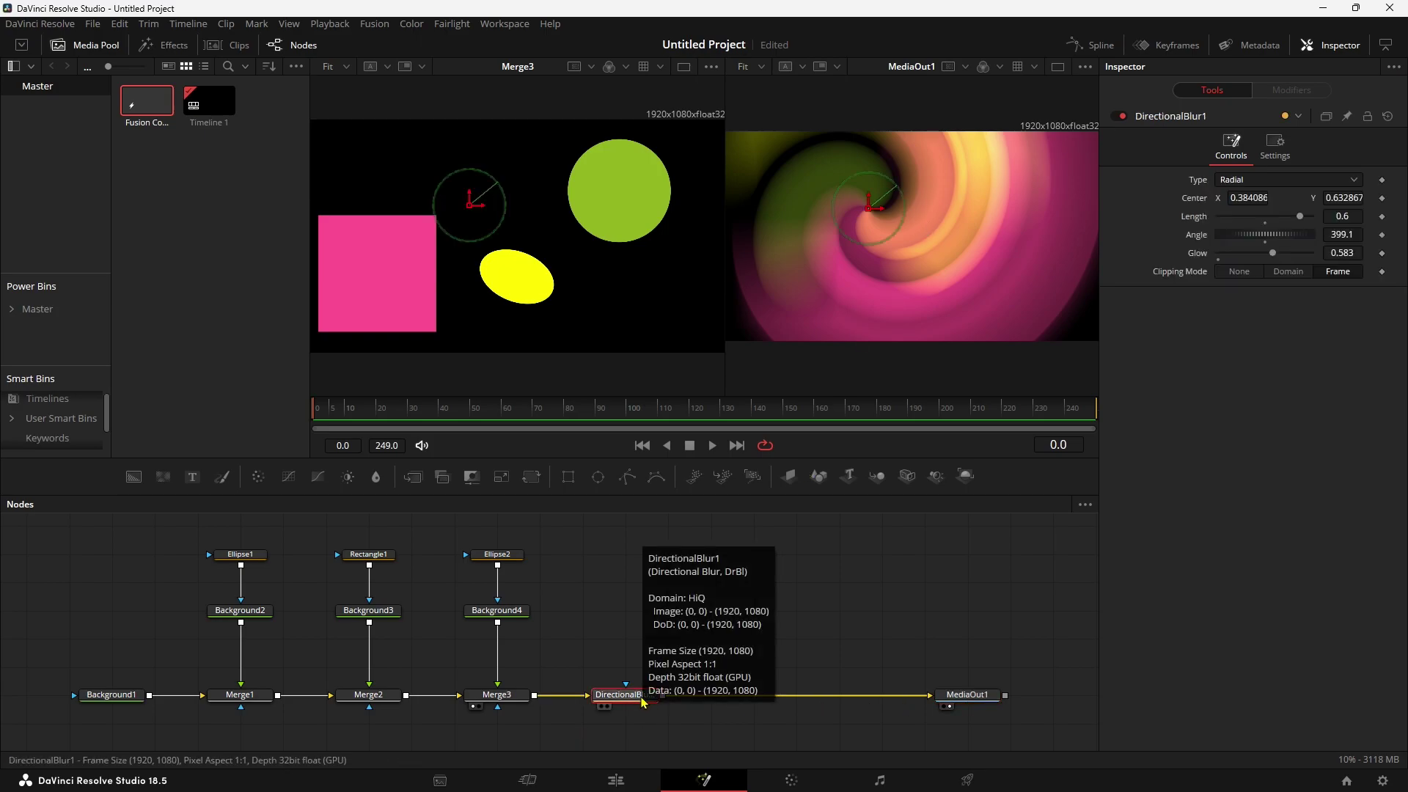
key("shift+space")
type("dire")
key("Return")
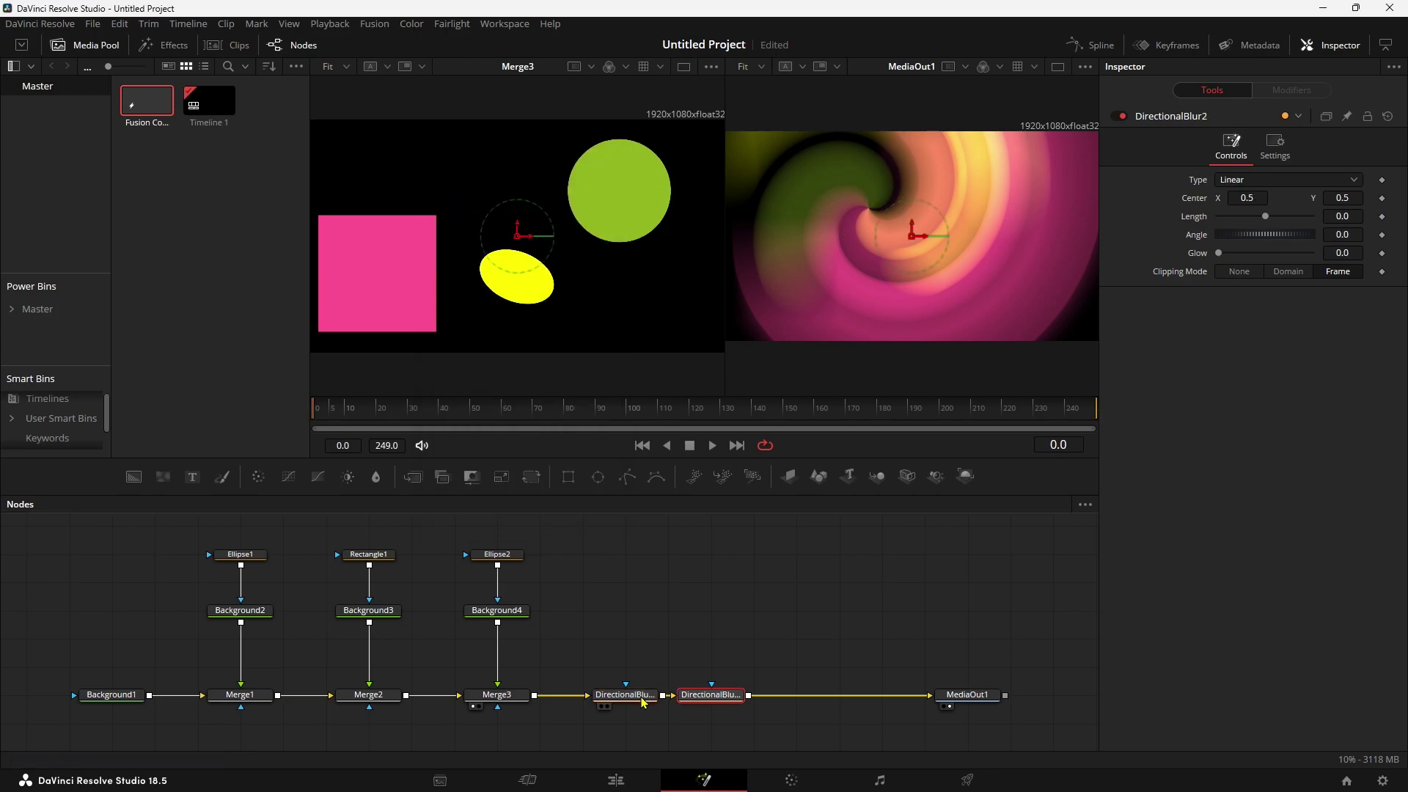
left_click_drag(716, 697, 762, 697)
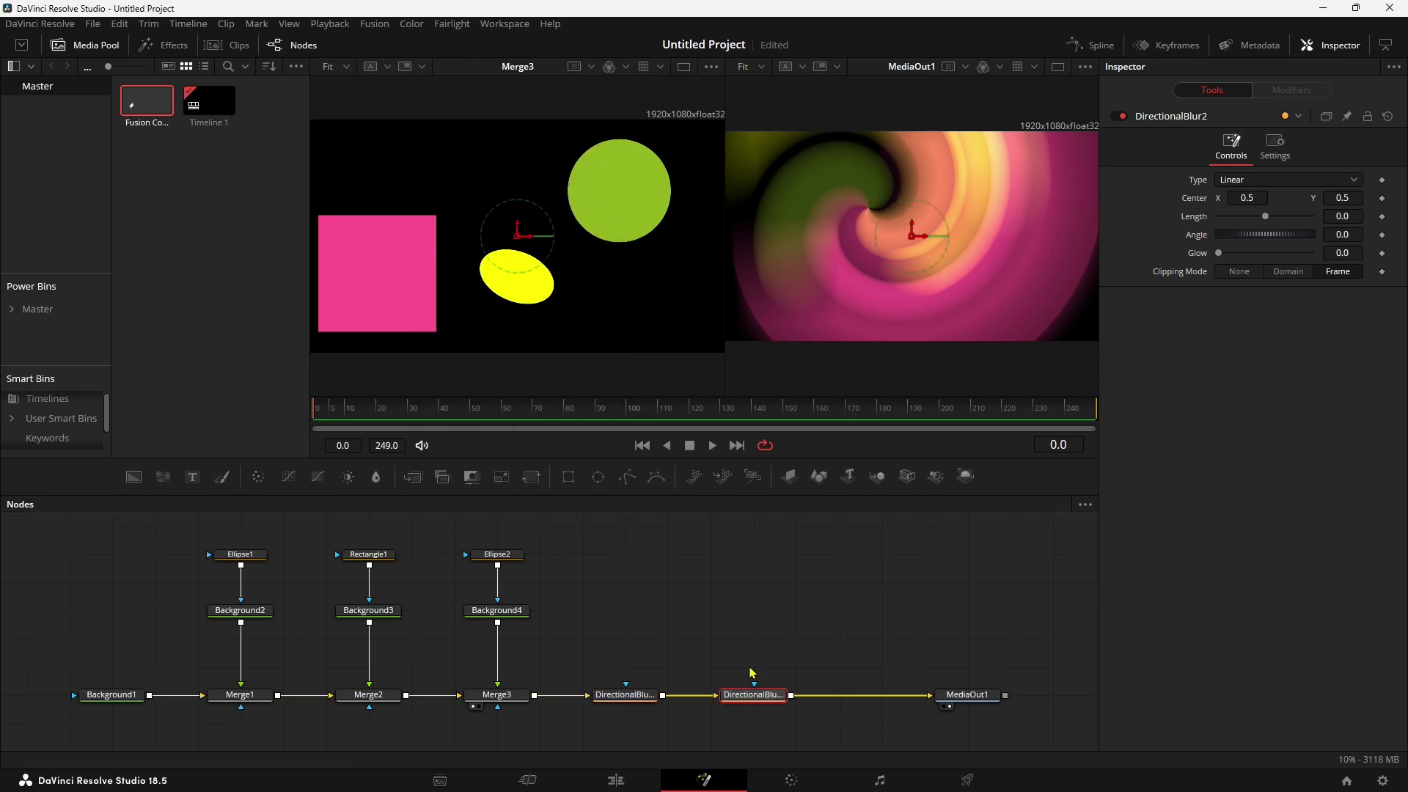
Make DirectionalBlur2 a Zoom blur with Length 0.51, Glow 0.276 and a repositioned centre.
left_click(1244, 182)
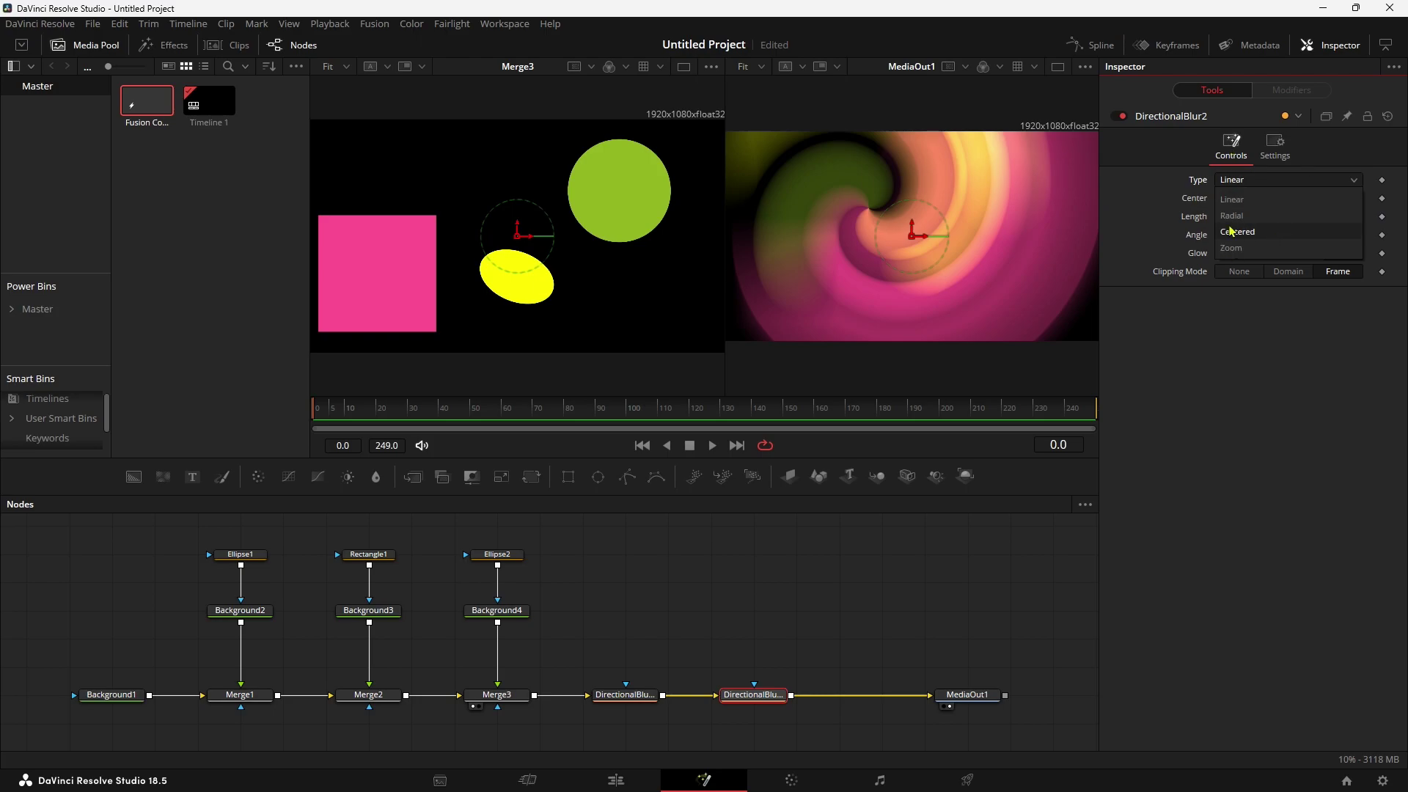
left_click(1230, 249)
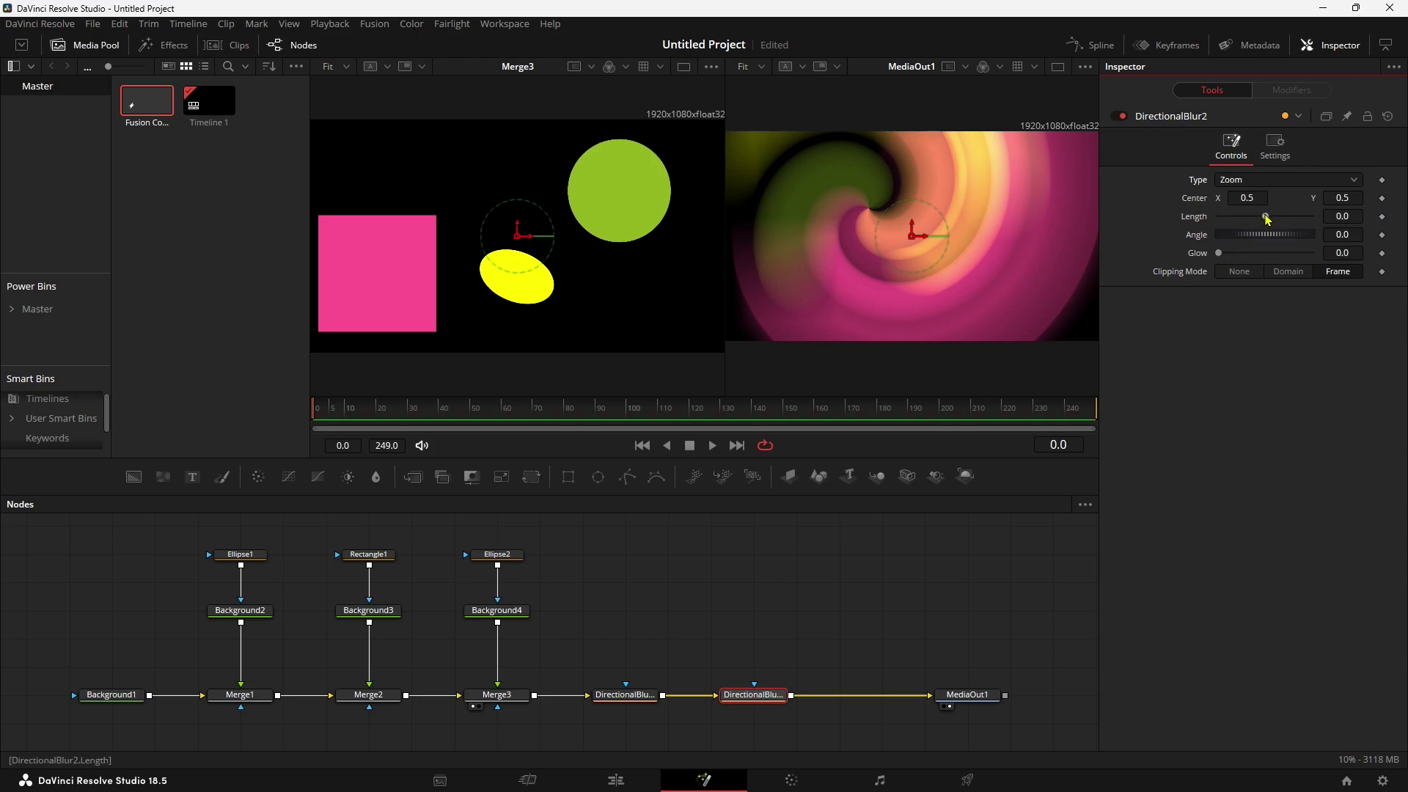
mouse_move(1267, 218)
left_mouse_down()
mouse_move(1303, 218)
mouse_move(1027, 233)
left_mouse_up()
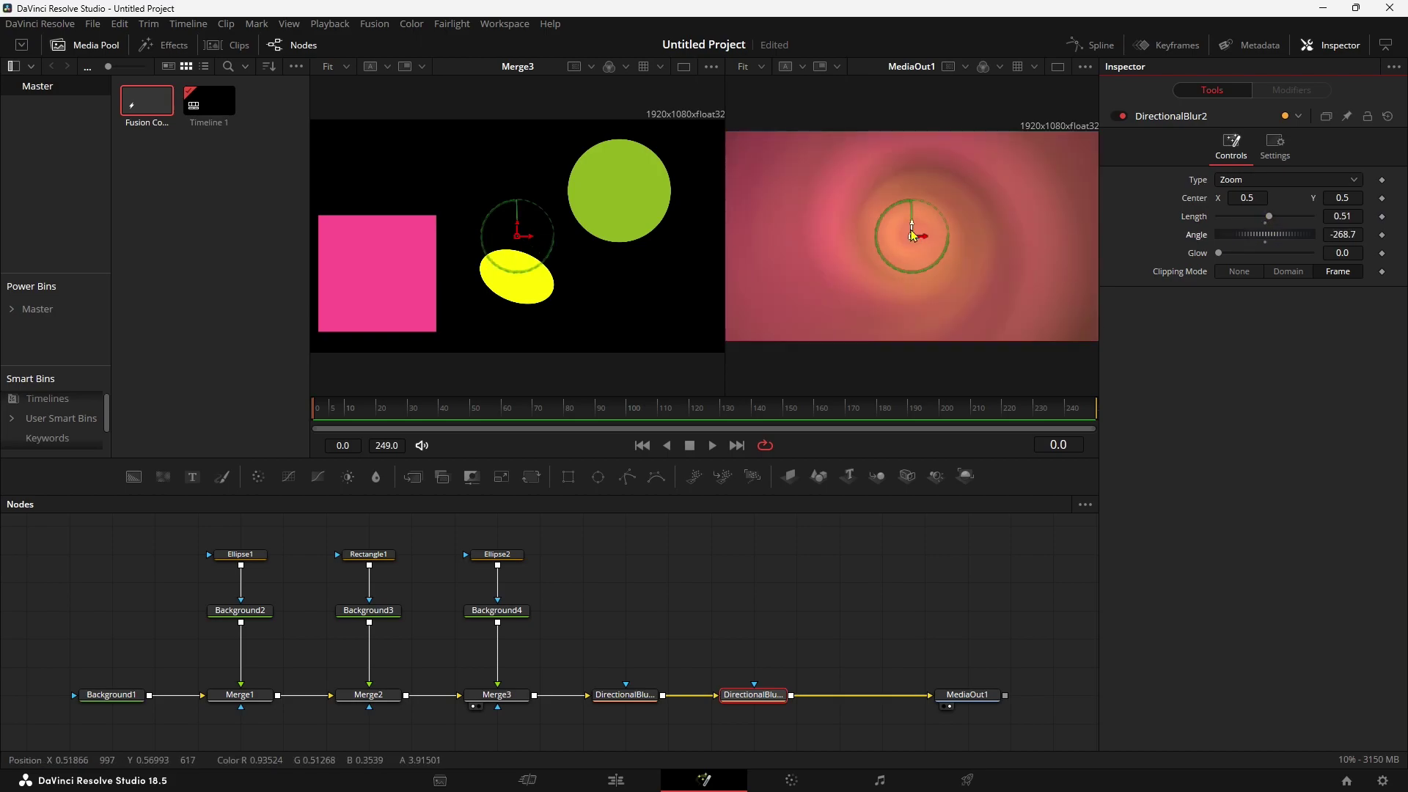
mouse_move(912, 234)
left_mouse_down()
mouse_move(834, 250)
mouse_move(1044, 195)
mouse_move(839, 265)
left_mouse_up()
mouse_move(1219, 253)
left_mouse_down()
mouse_move(1271, 256)
mouse_move(1247, 256)
left_mouse_up()
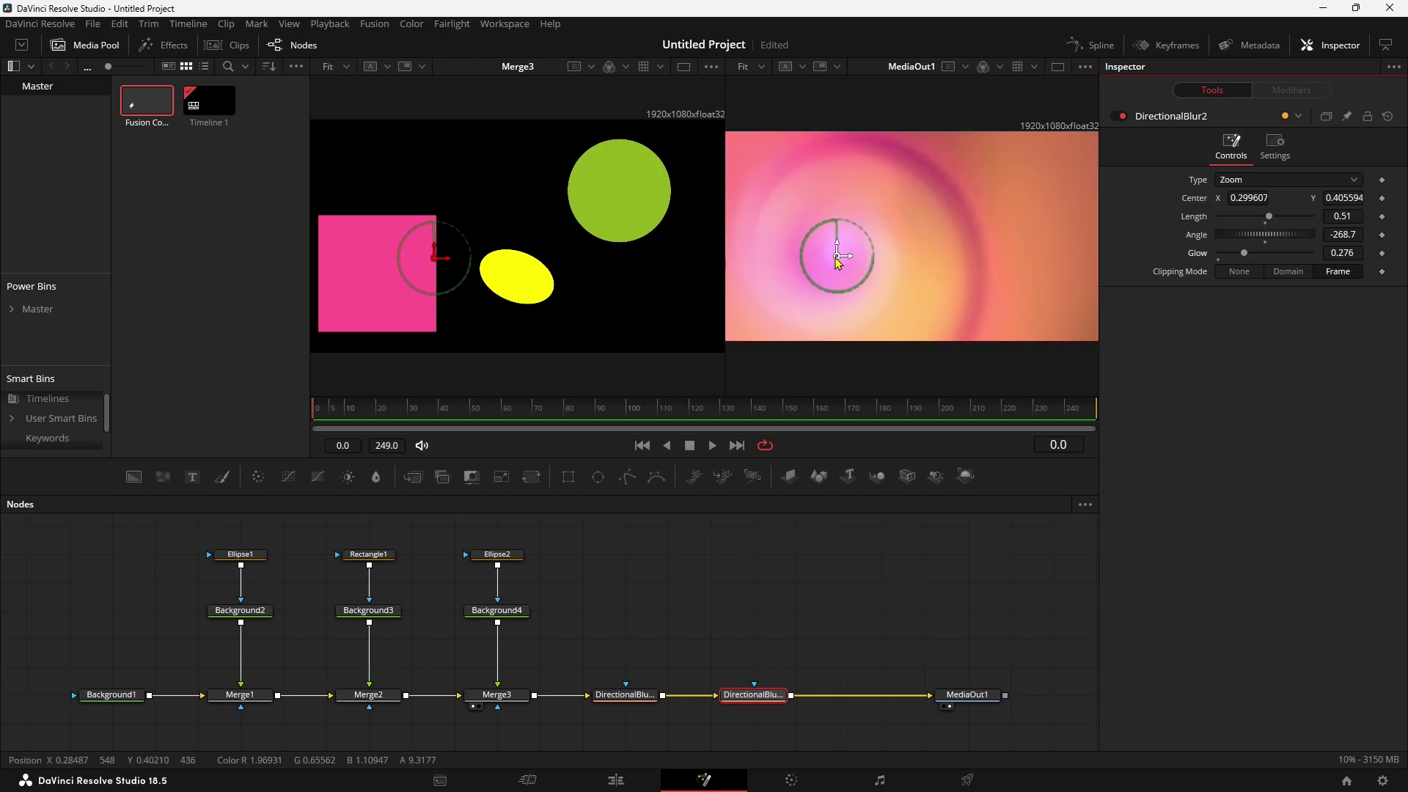
mouse_move(837, 255)
left_mouse_down()
mouse_move(1027, 213)
mouse_move(836, 254)
mouse_move(800, 216)
mouse_move(827, 251)
left_mouse_up()
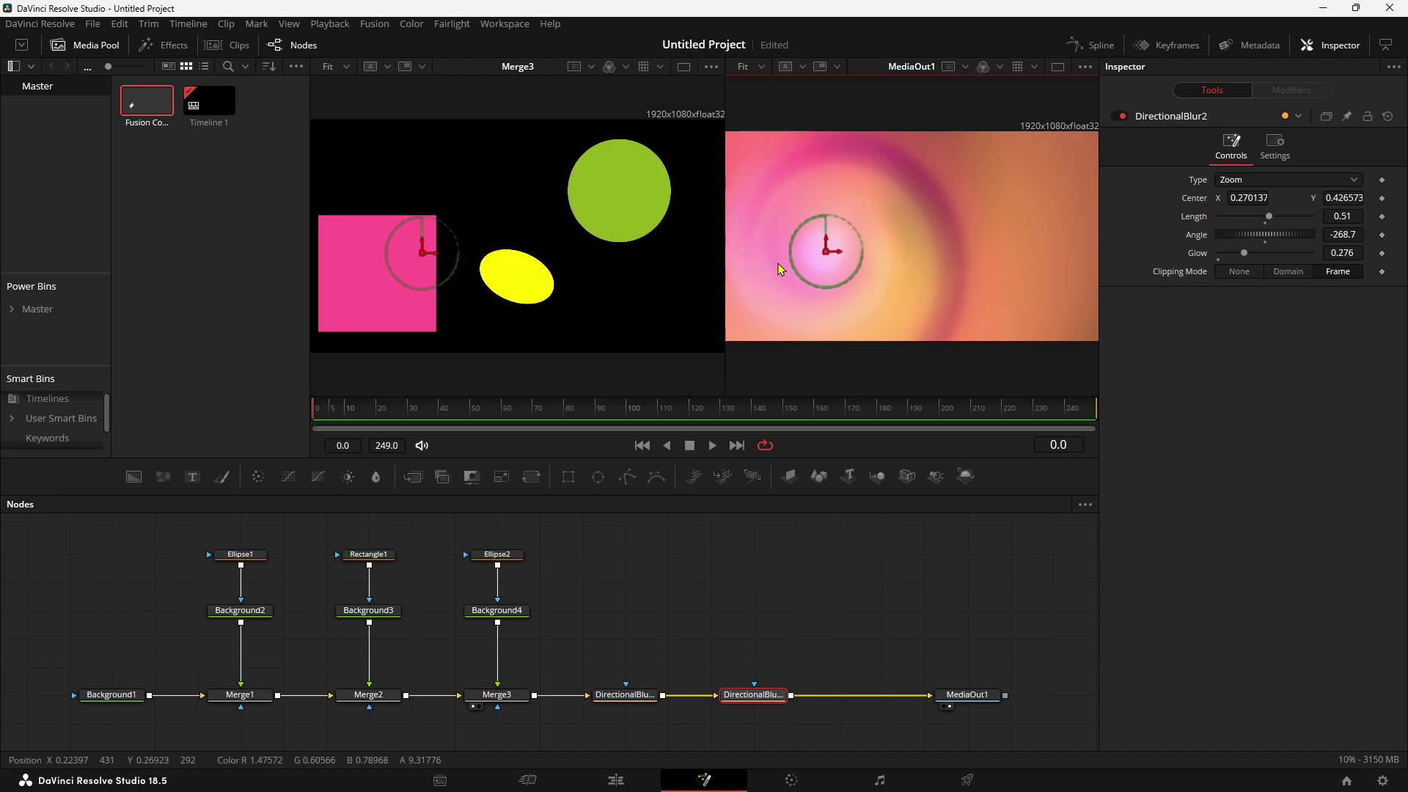
left_click(627, 698)
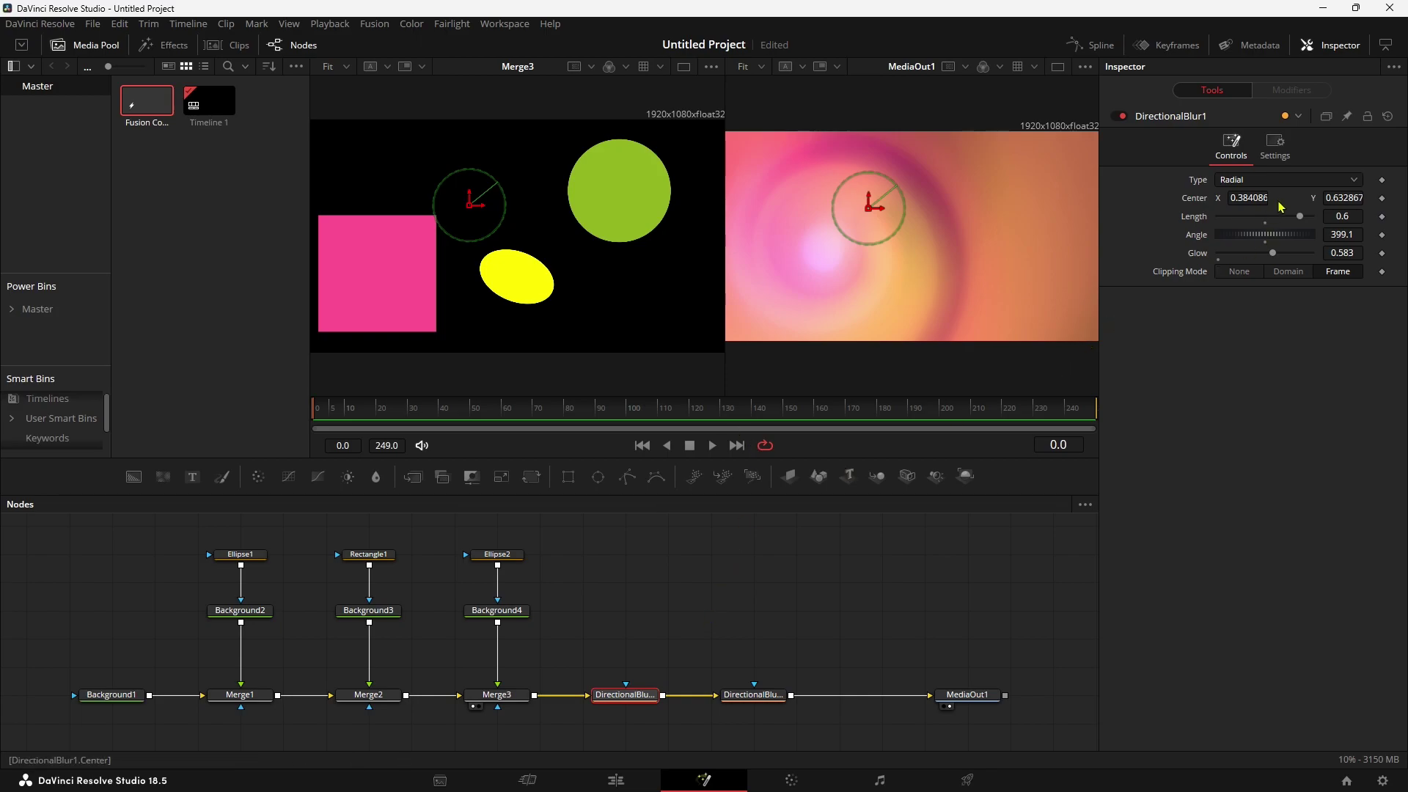
Move the red BSpline-masked Background5 nodes up and insert Transform1 below Background5.
left_click(741, 696)
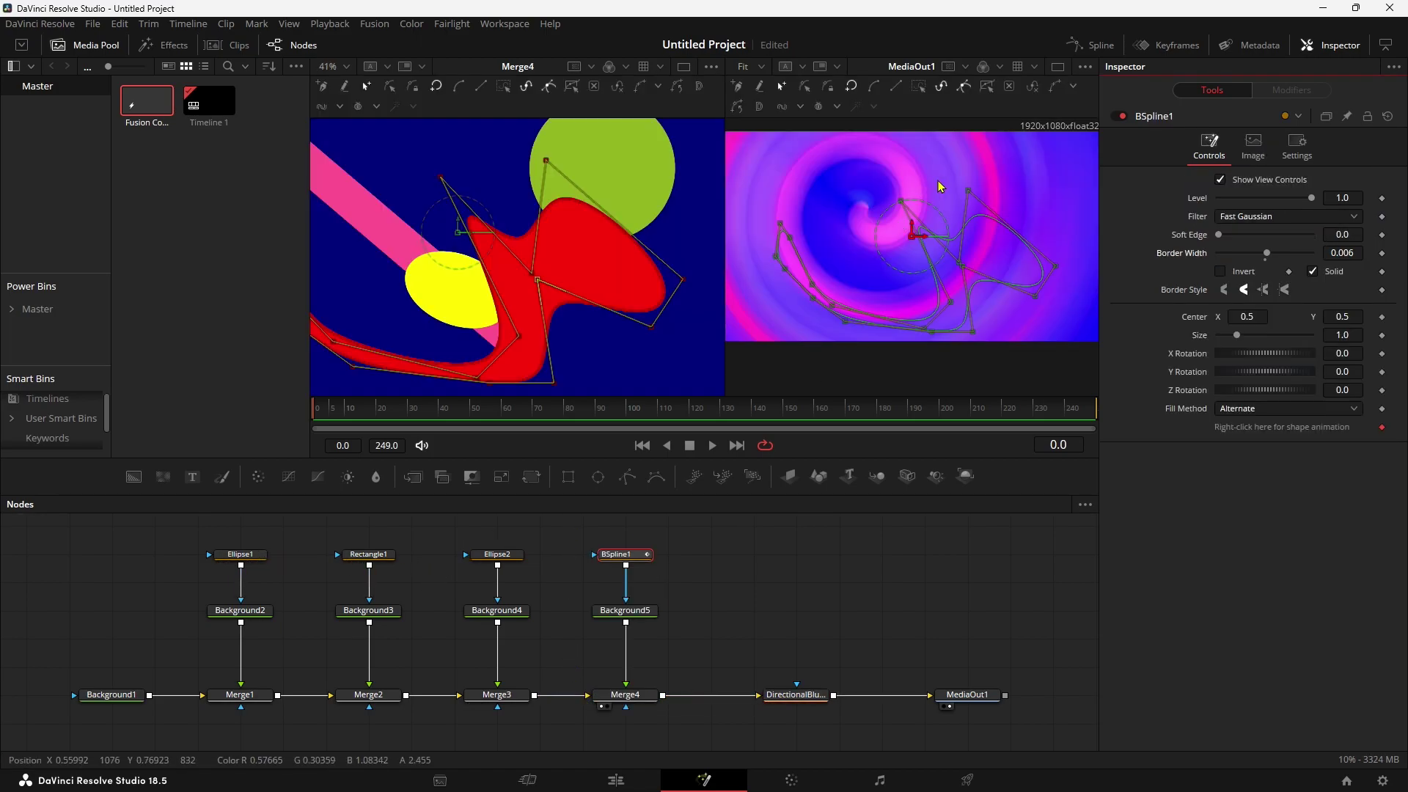
left_click_drag(760, 606, 761, 646)
mouse_move(586, 565)
left_mouse_down()
mouse_move(656, 638)
mouse_move(644, 616)
left_mouse_up()
left_click(628, 594)
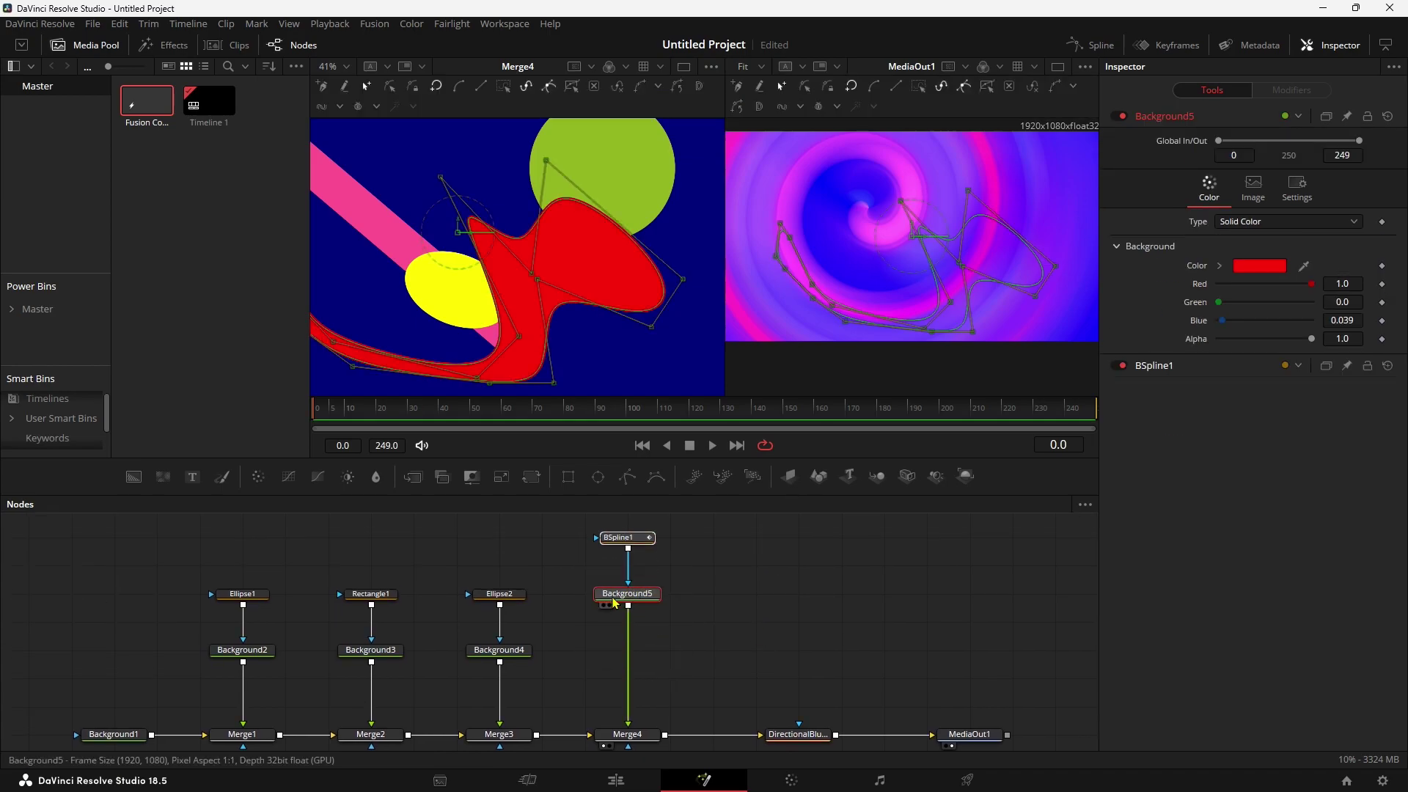
left_click(531, 477)
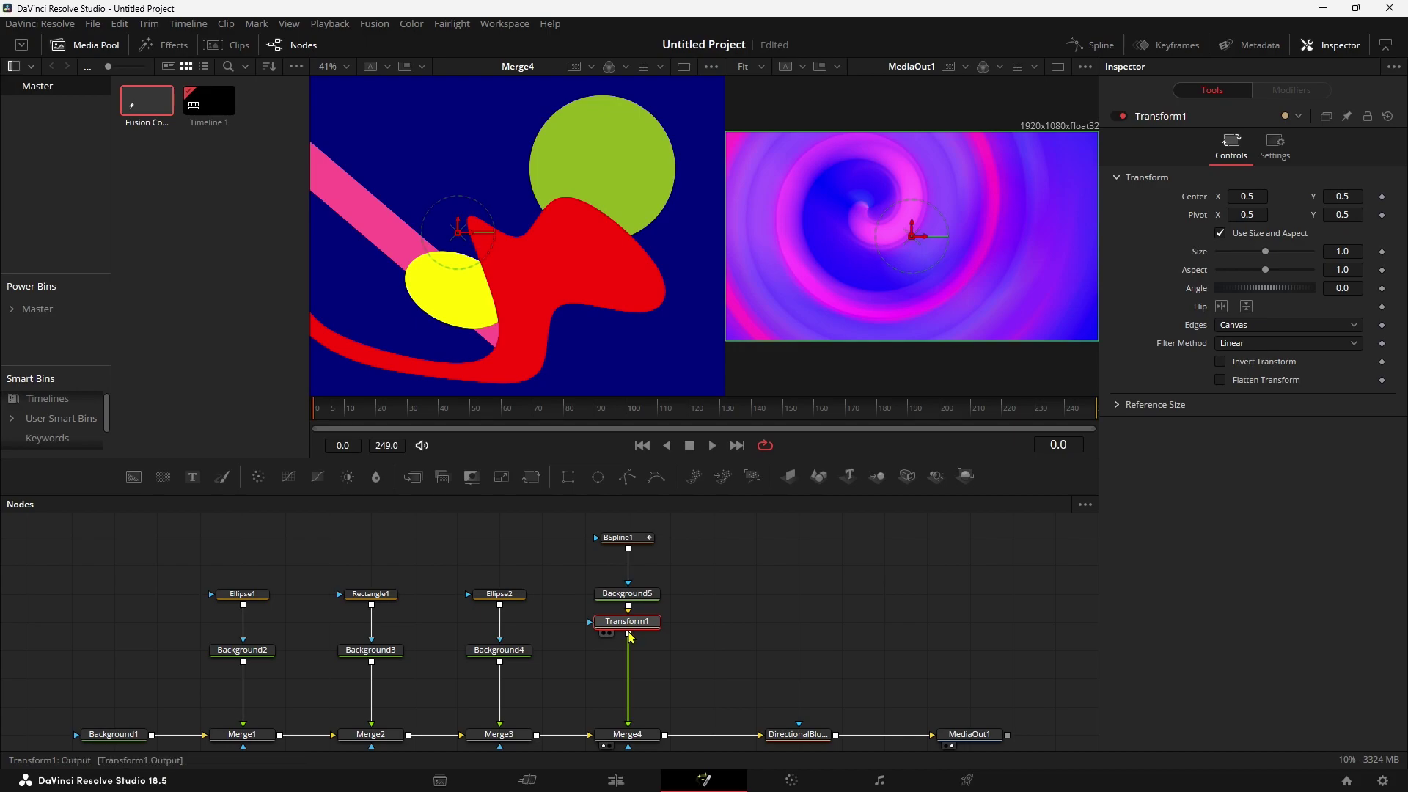
Rotate the red spline shape to Transform1 Angle 326.1, then switch to the Edit page.
mouse_move(1250, 288)
left_mouse_down()
mouse_move(1284, 291)
mouse_move(1247, 256)
mouse_move(1273, 292)
mouse_move(1302, 279)
left_mouse_up()
key("shift+4")
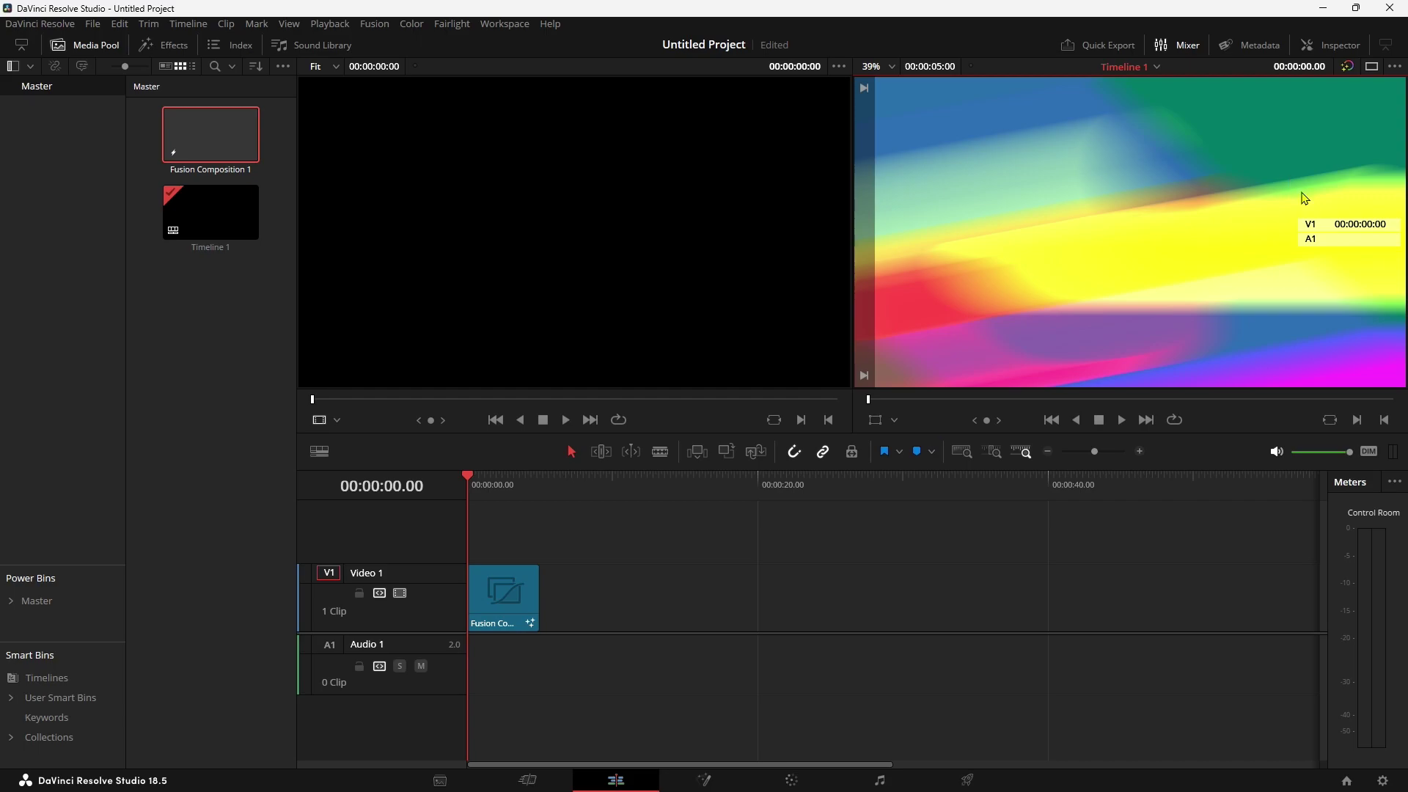
Place a 'TITOLO' Text+ title on Video 2, then return to the Fusion page.
left_click(163, 45)
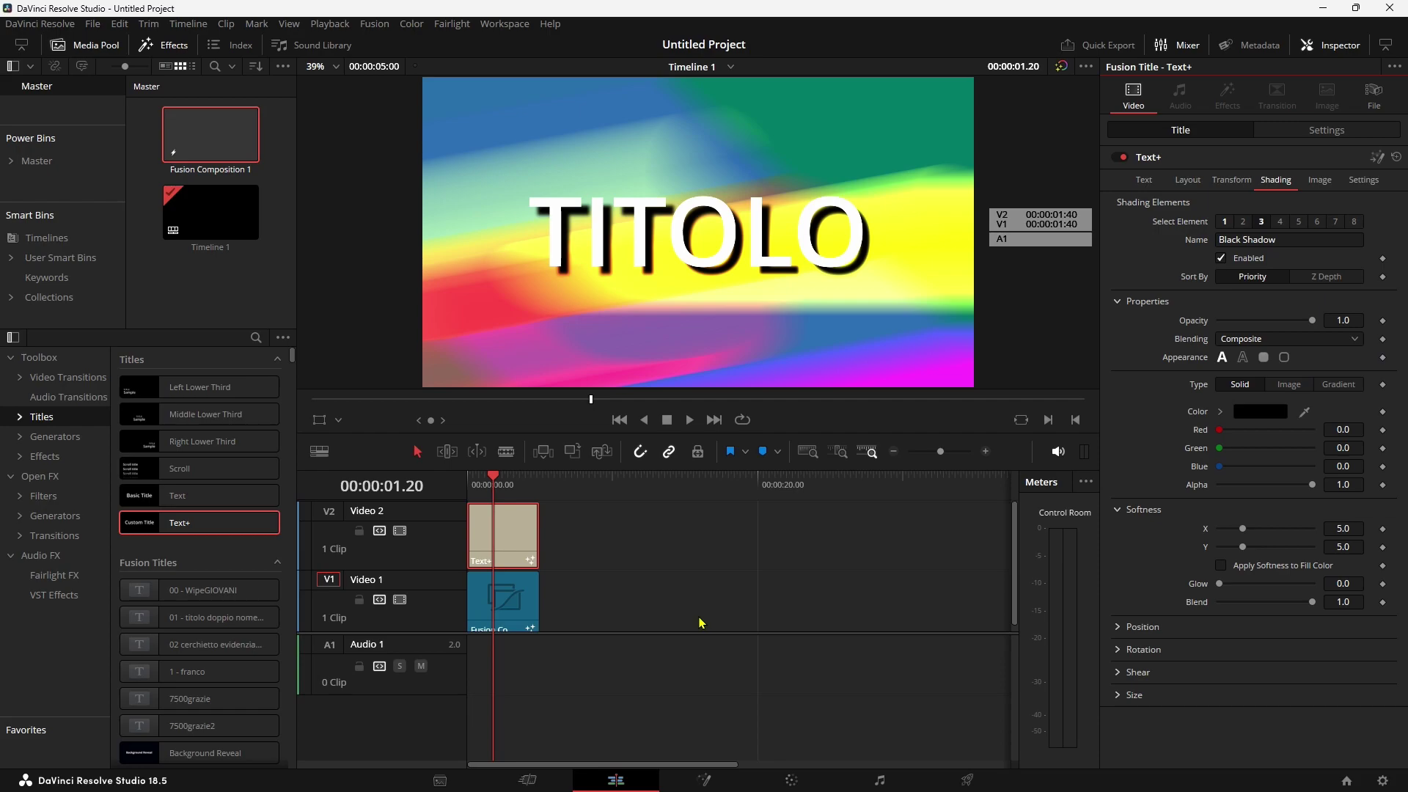
left_click(704, 780)
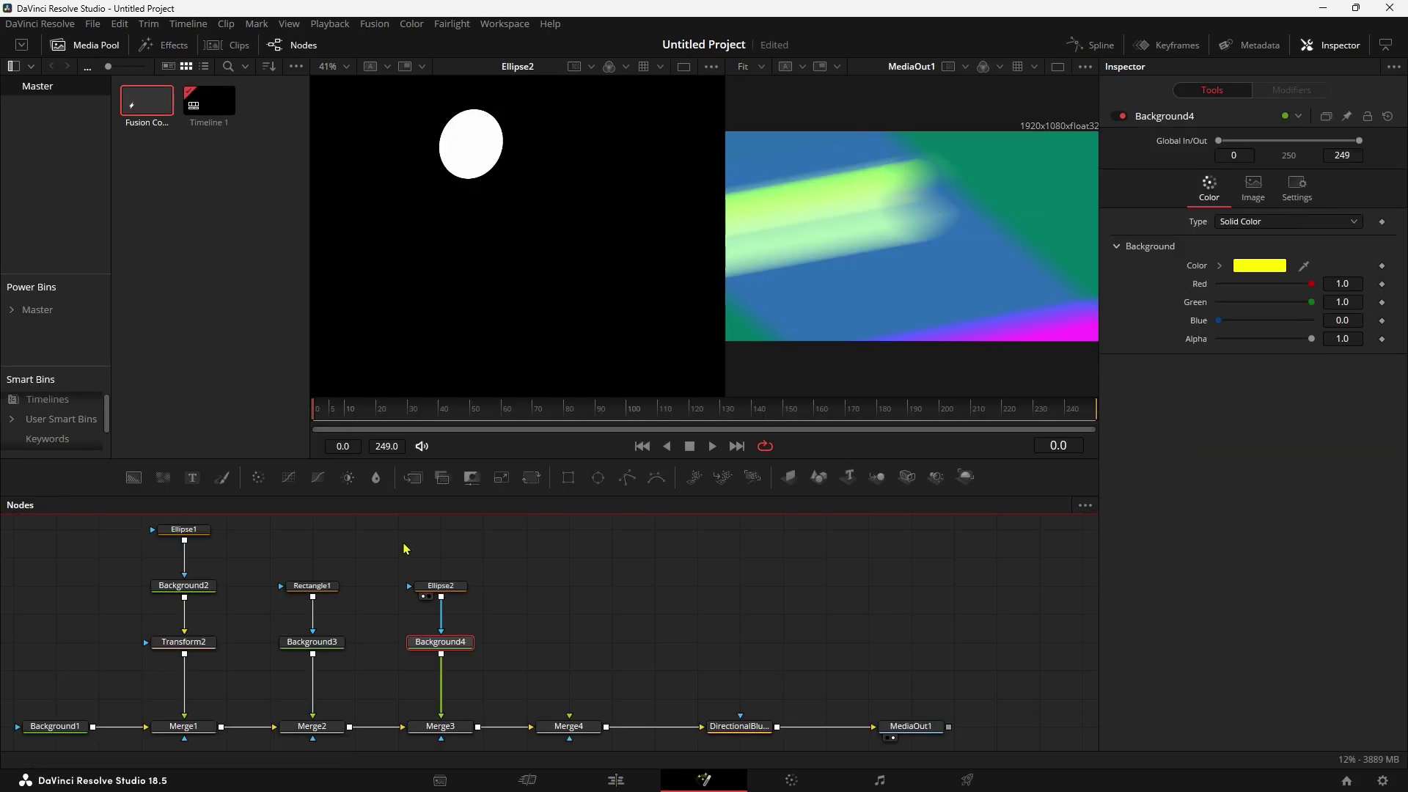
Add a Duplicate node after Background4 with 7.64 copies and Center Y 0.3.
left_click_drag(464, 645, 465, 590)
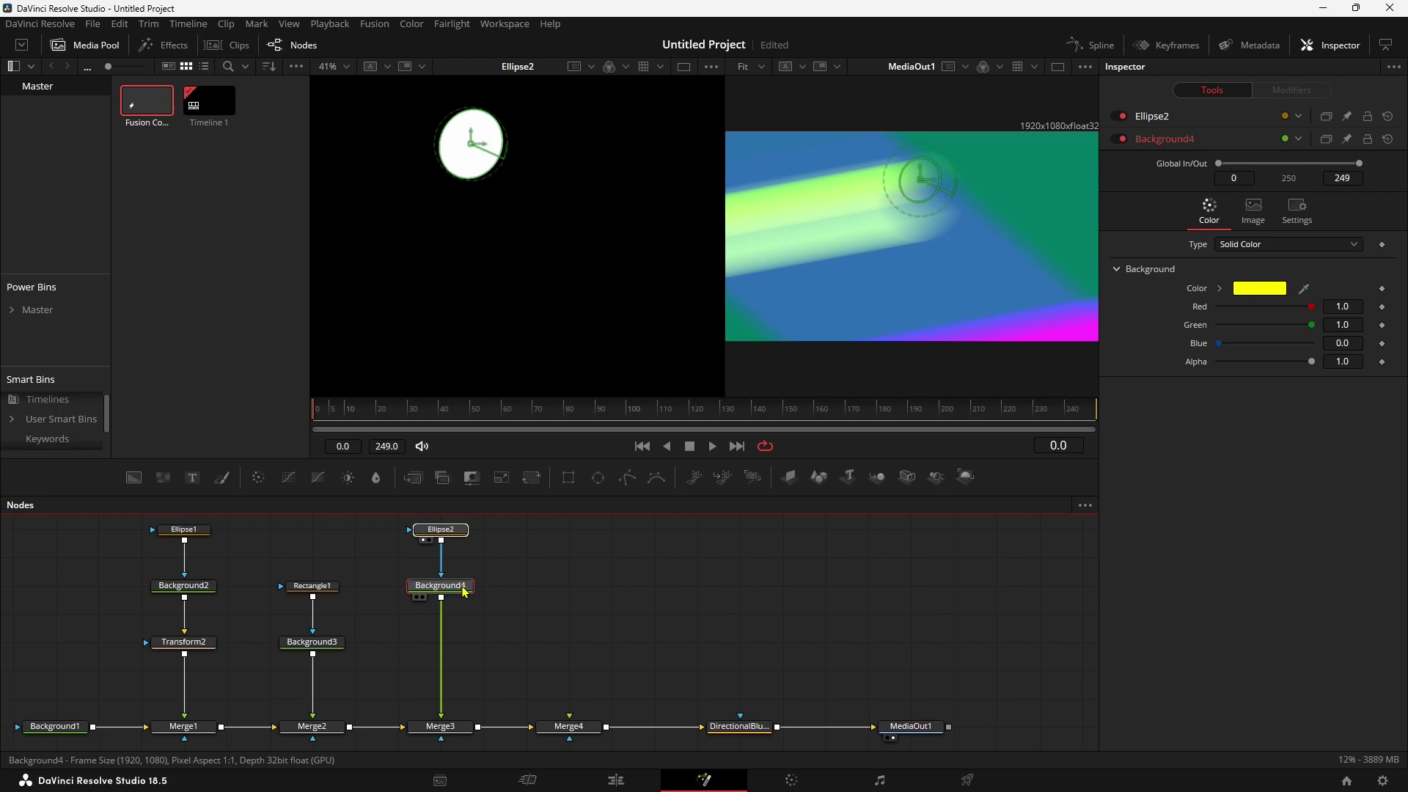
key("shift+space")
type("dupli")
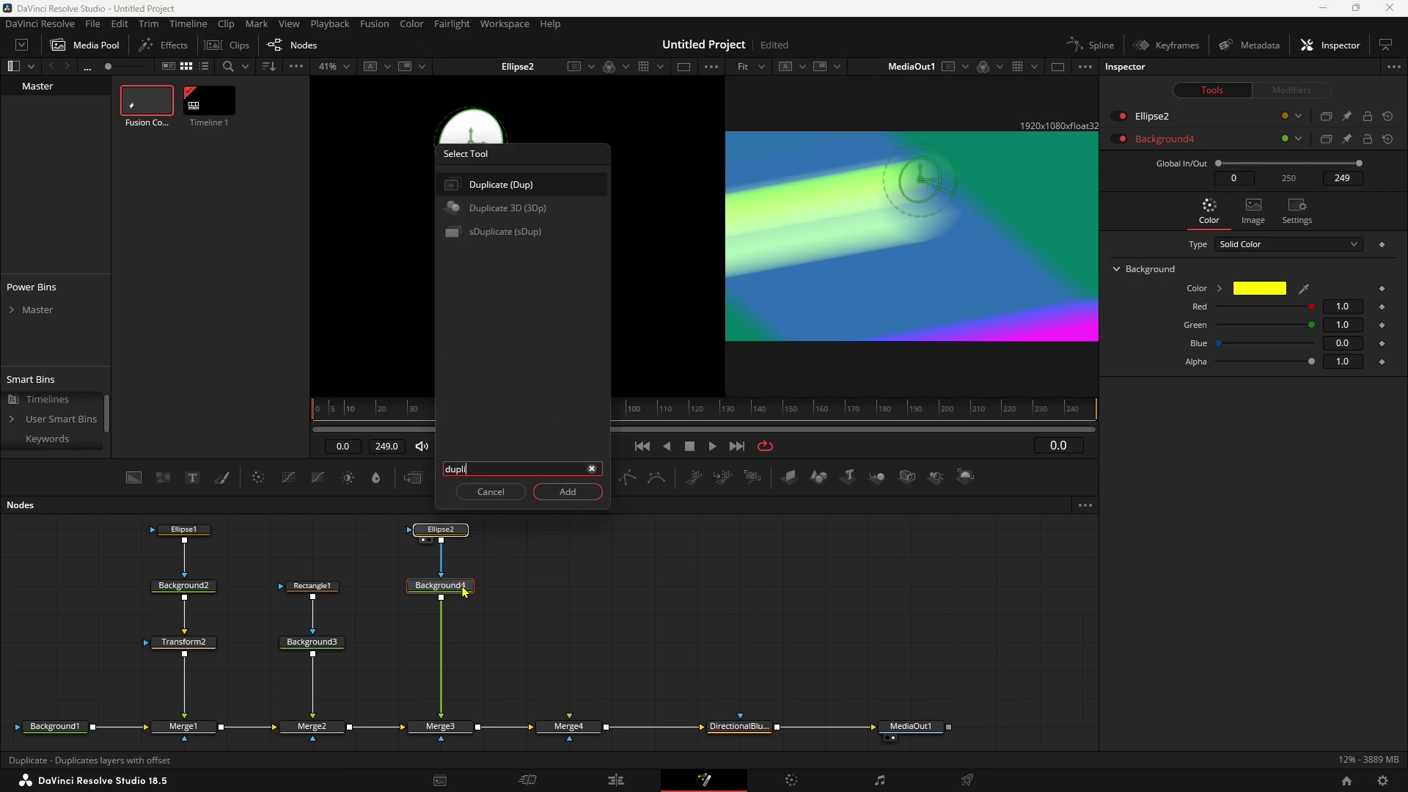
key("Return")
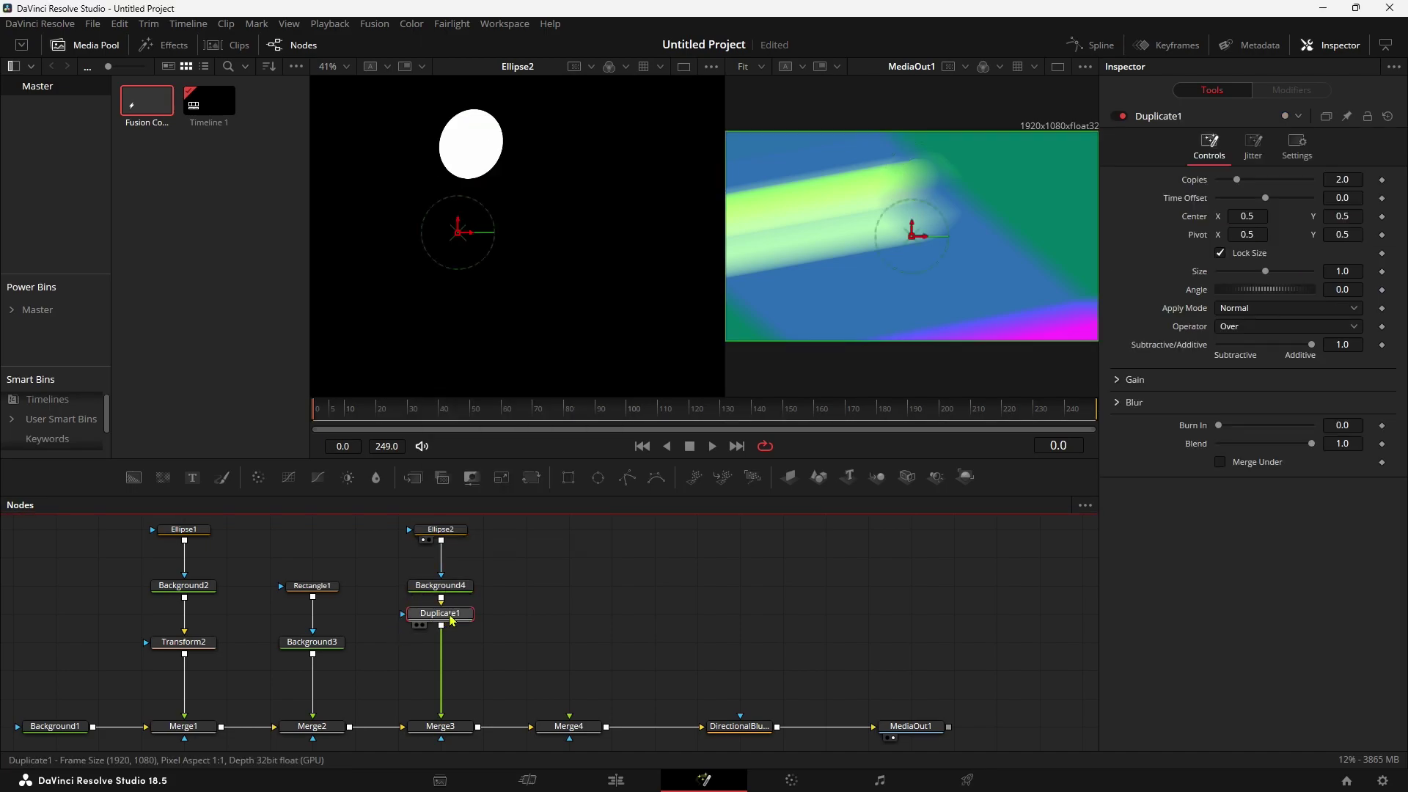
mouse_move(1238, 182)
left_mouse_down()
mouse_move(1290, 182)
mouse_move(1247, 213)
left_mouse_up()
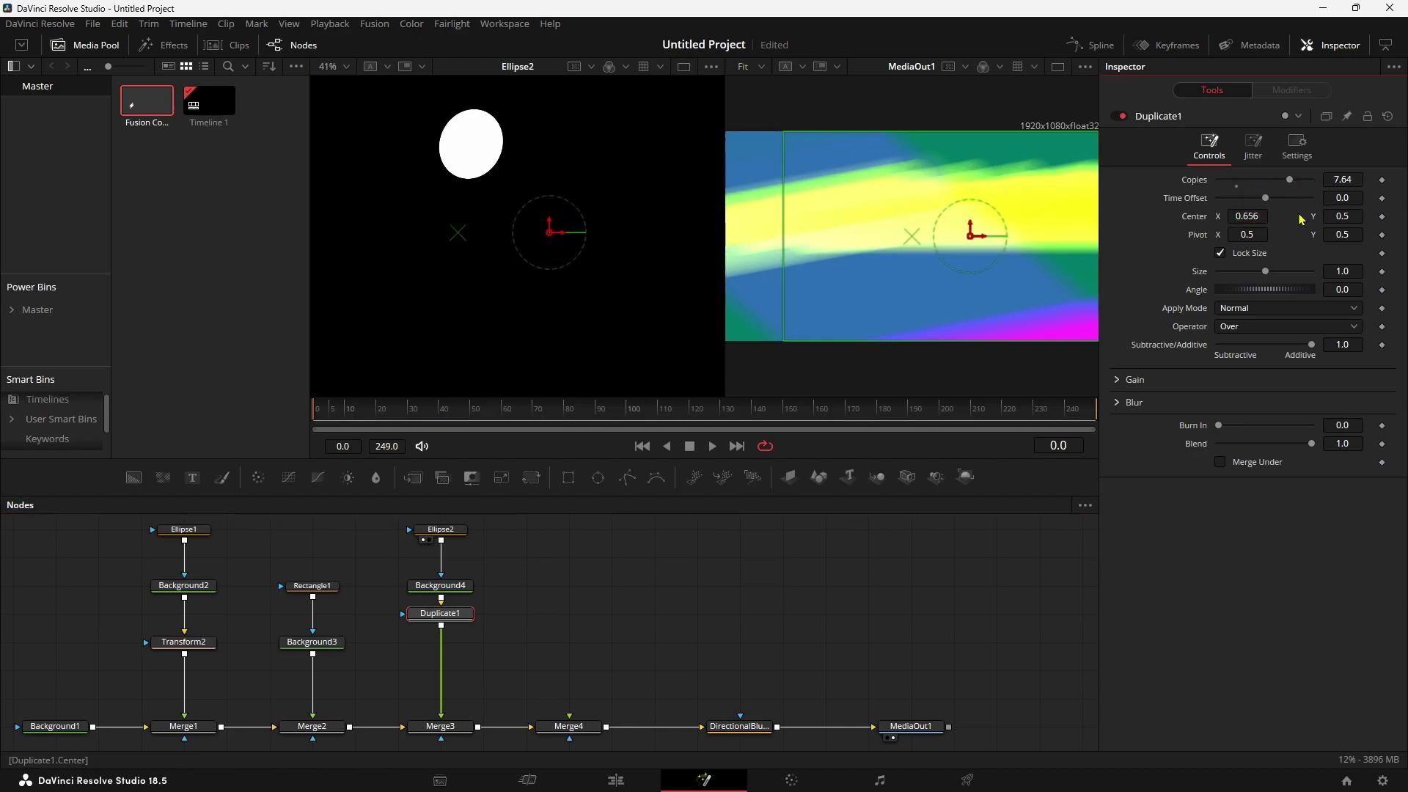
double_click(1342, 216)
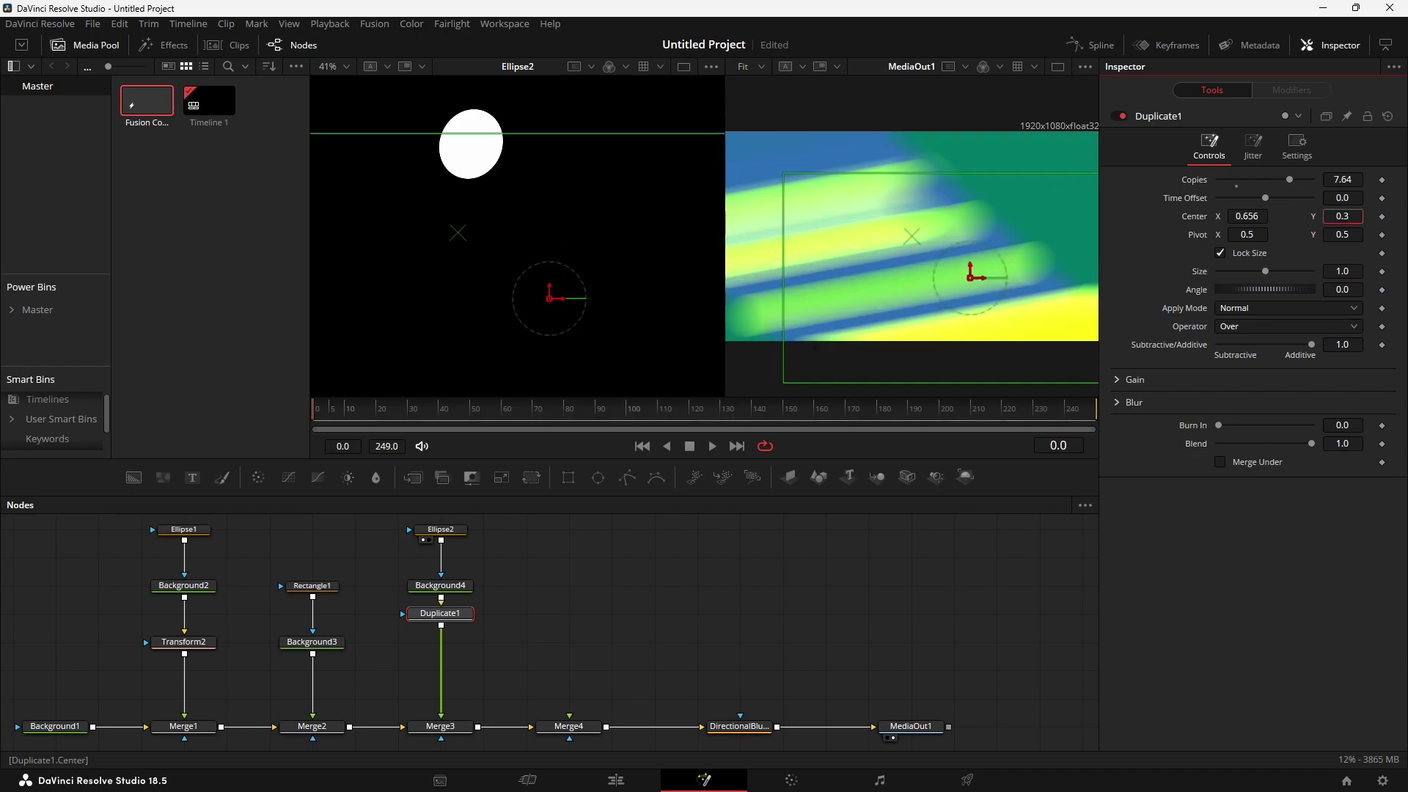
type("0.3")
key("Return")
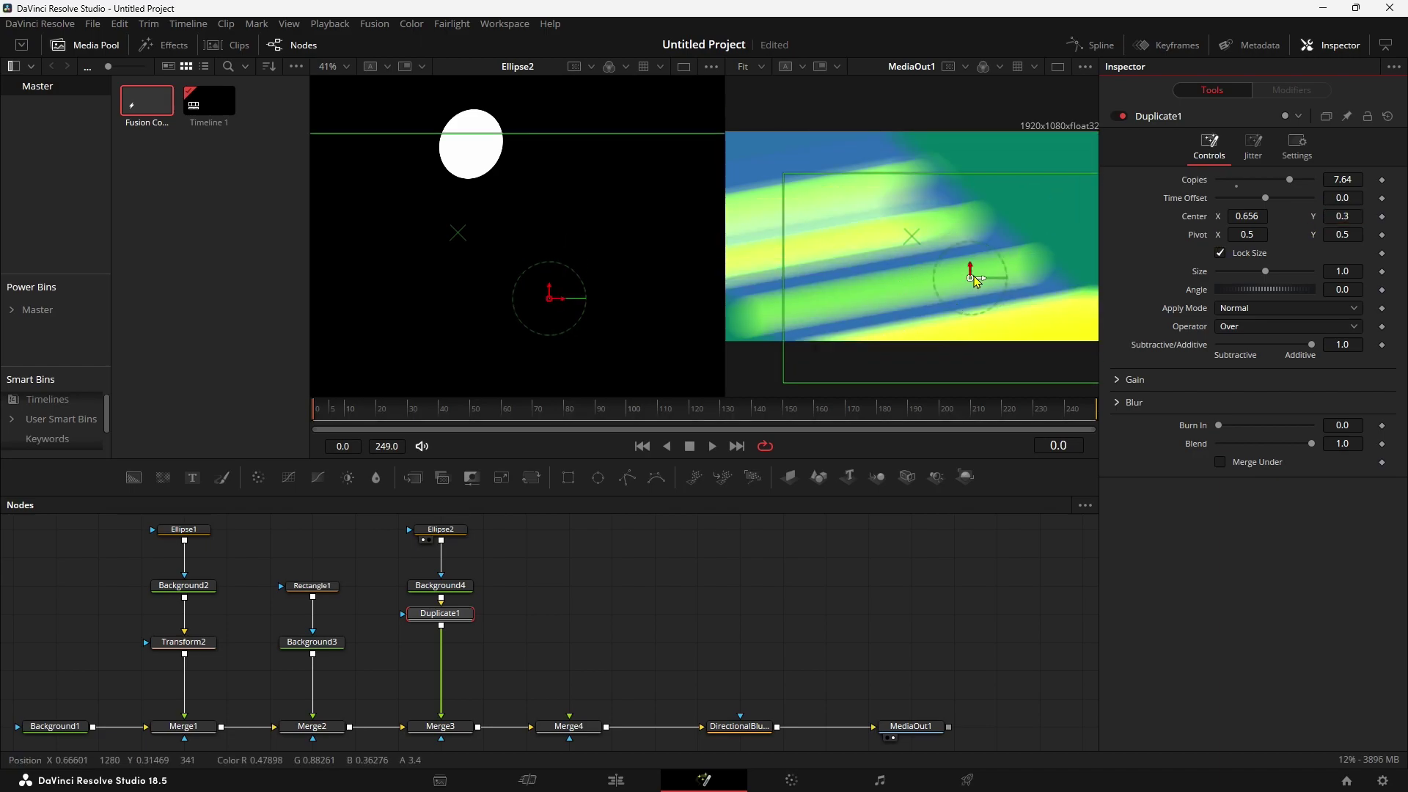
type("mosa")
Add a Mosaic Blur after DirectionalBlur1 with lower Pixel Frequency and Hexagon cells.
key("Return")
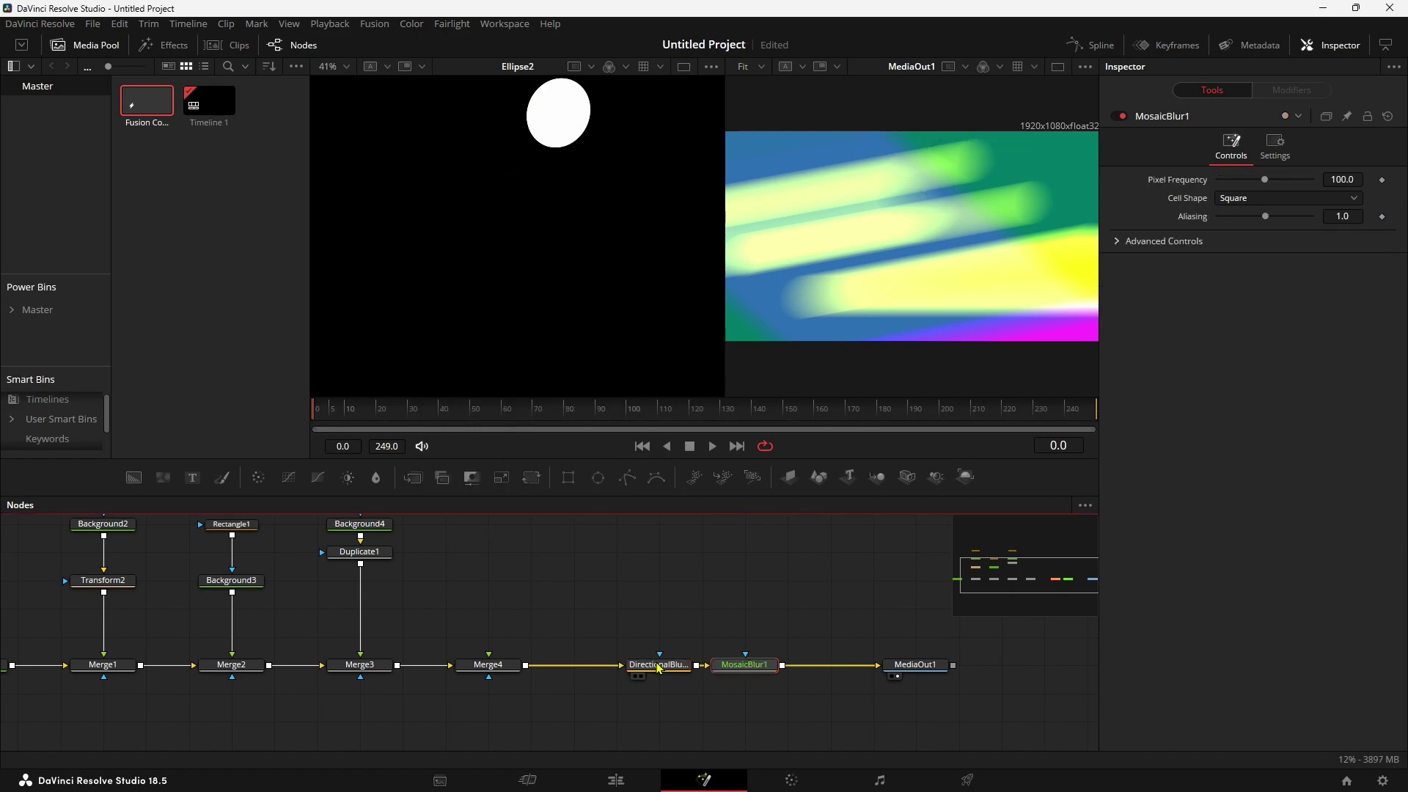
left_click_drag(757, 667, 799, 667)
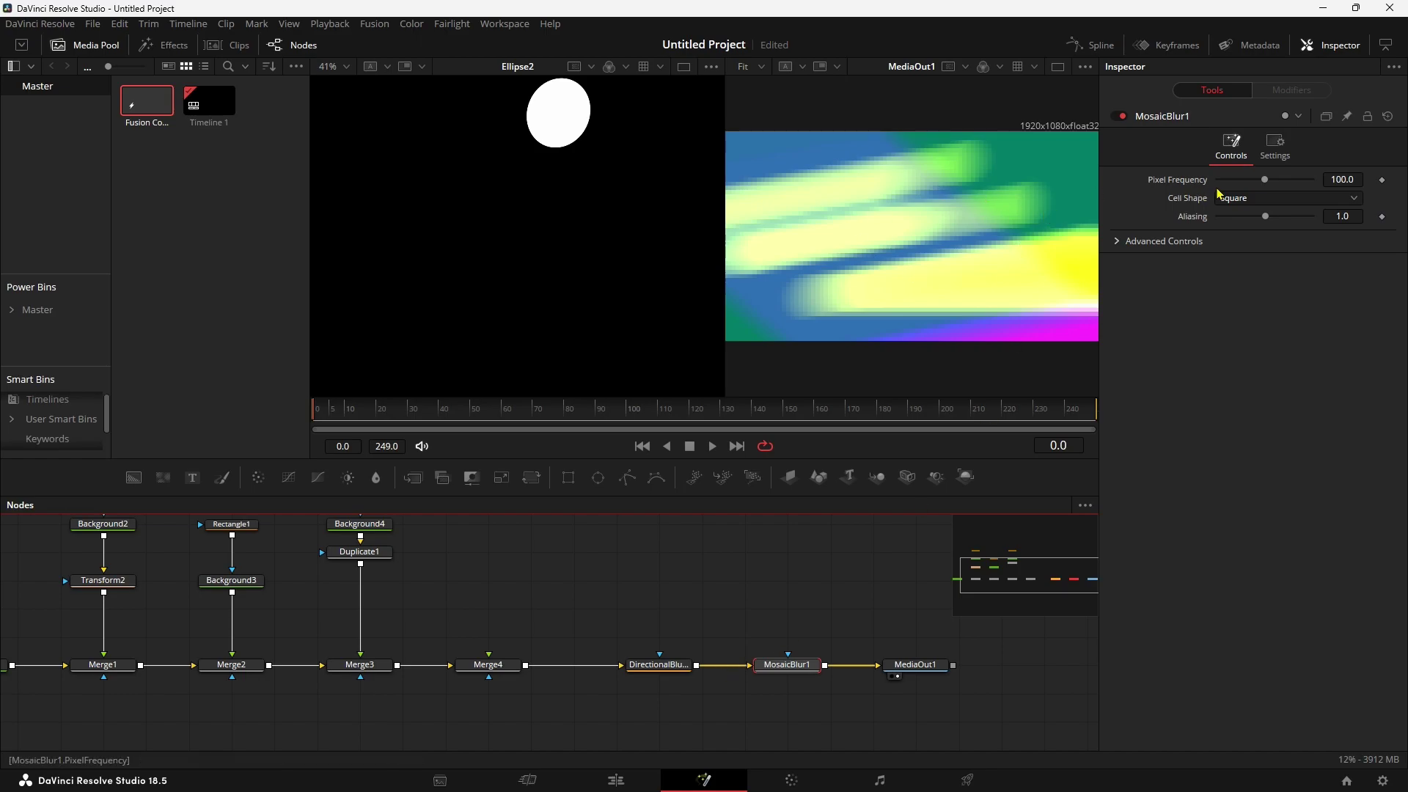
left_click_drag(1269, 182, 1244, 186)
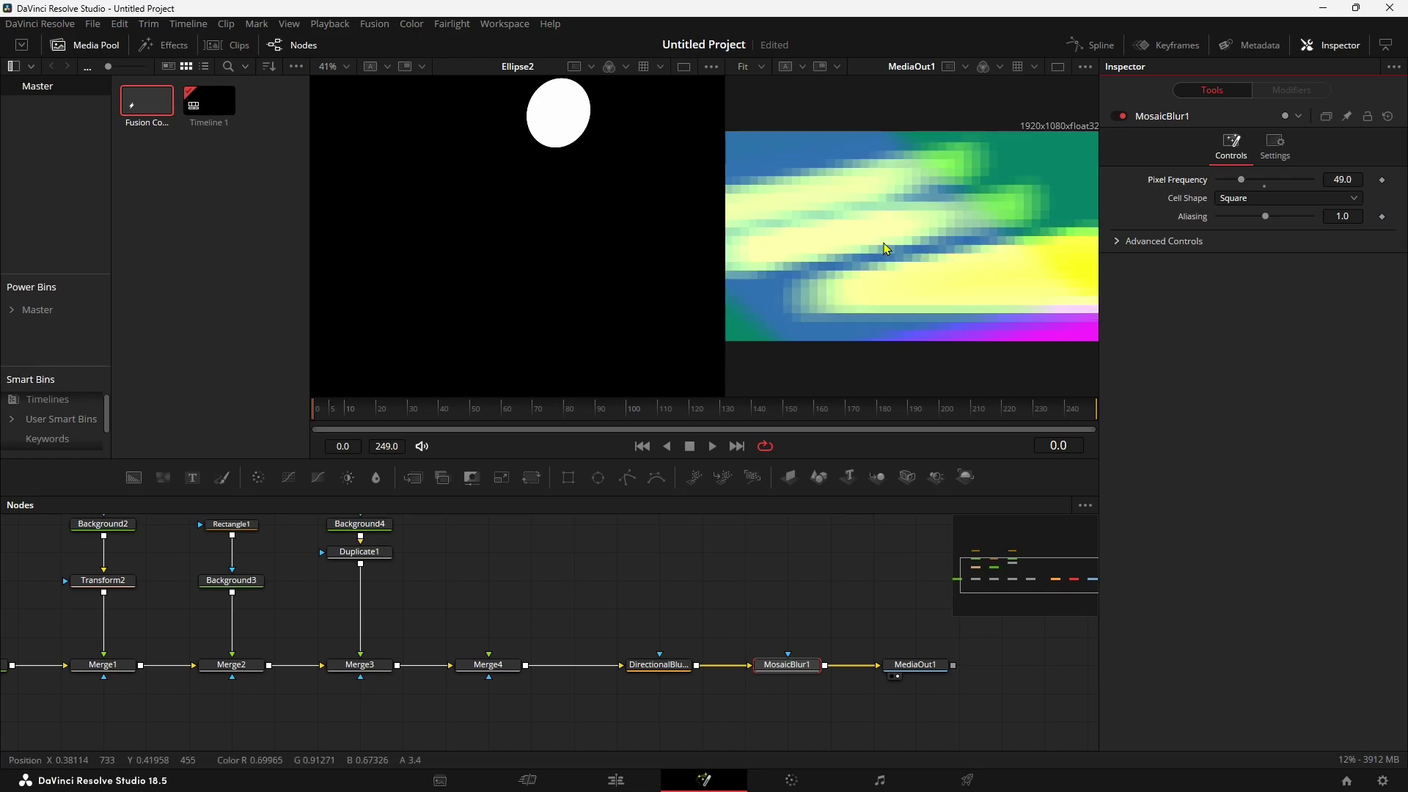
left_click(1258, 199)
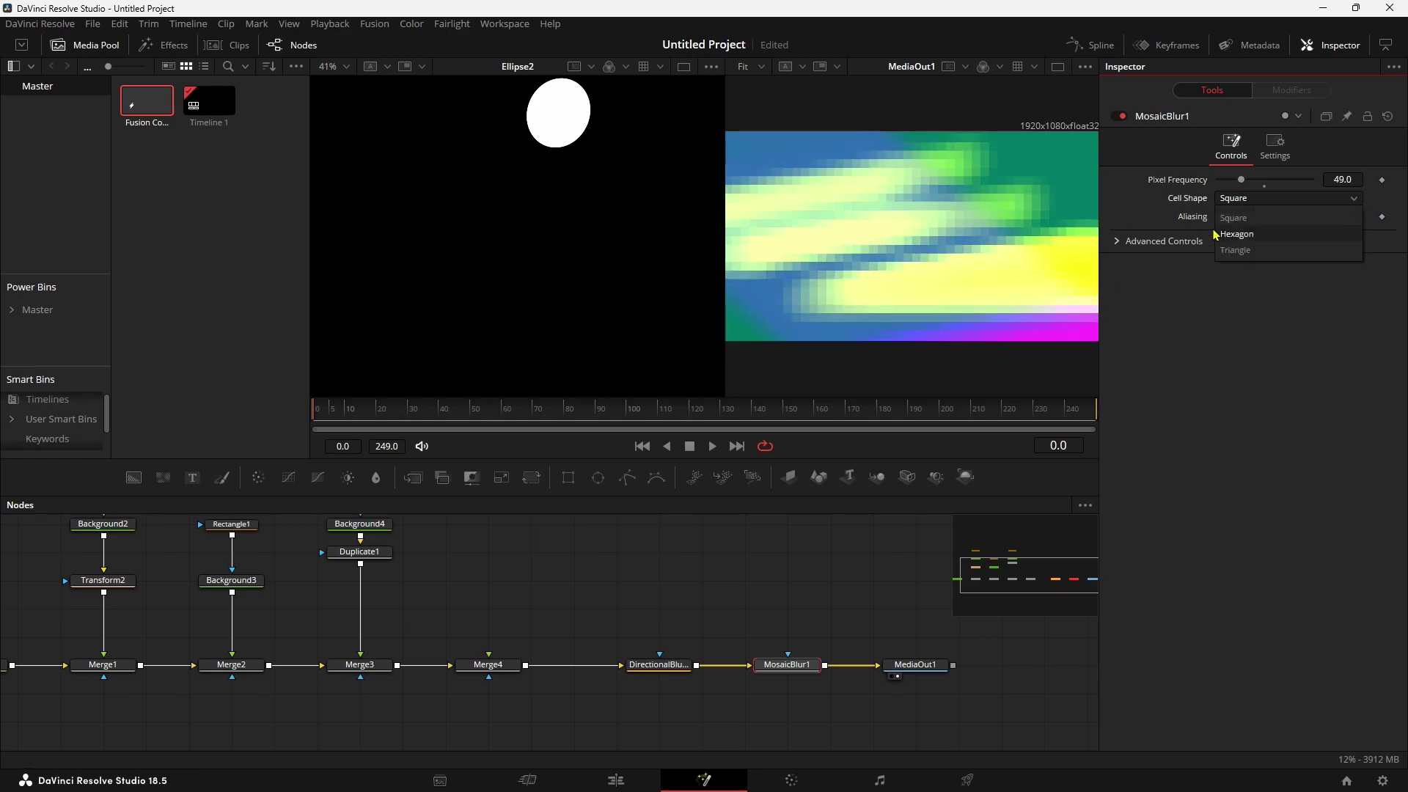
left_click(1239, 234)
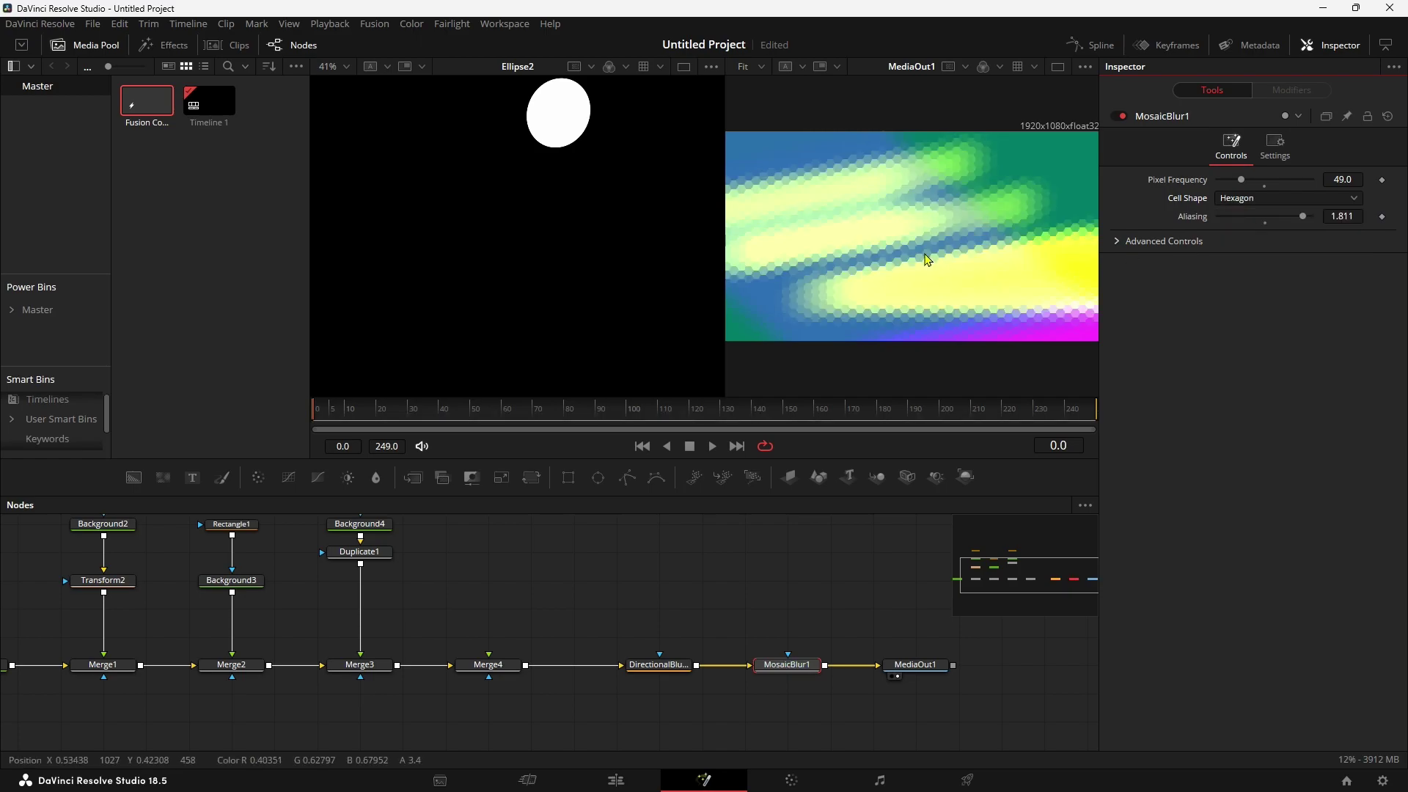
left_click_drag(1241, 181, 1240, 181)
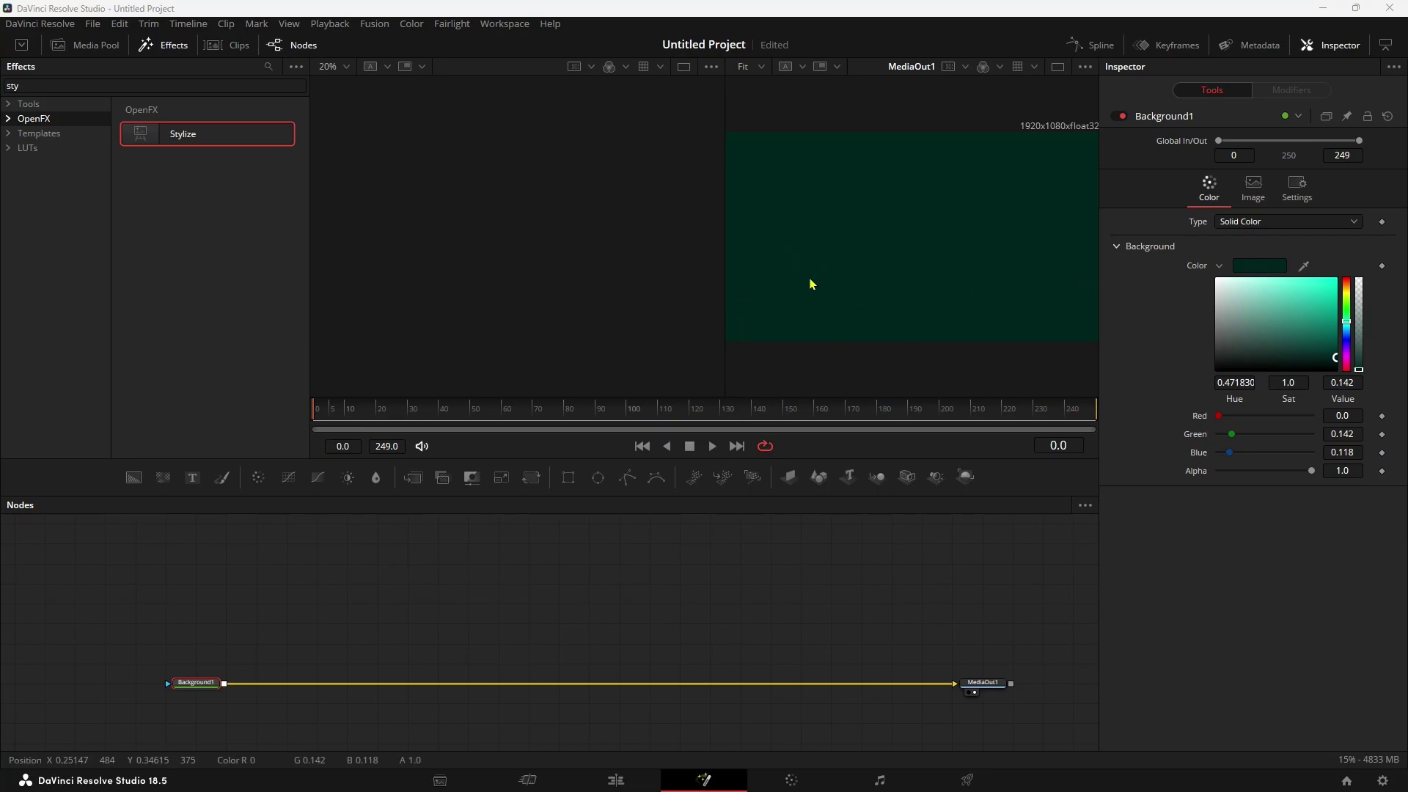
Add Background2 and Background3 nodes and merge Background3 over Background2.
mouse_move(134, 477)
left_mouse_down()
mouse_move(456, 606)
mouse_move(467, 582)
left_mouse_up()
key("1")
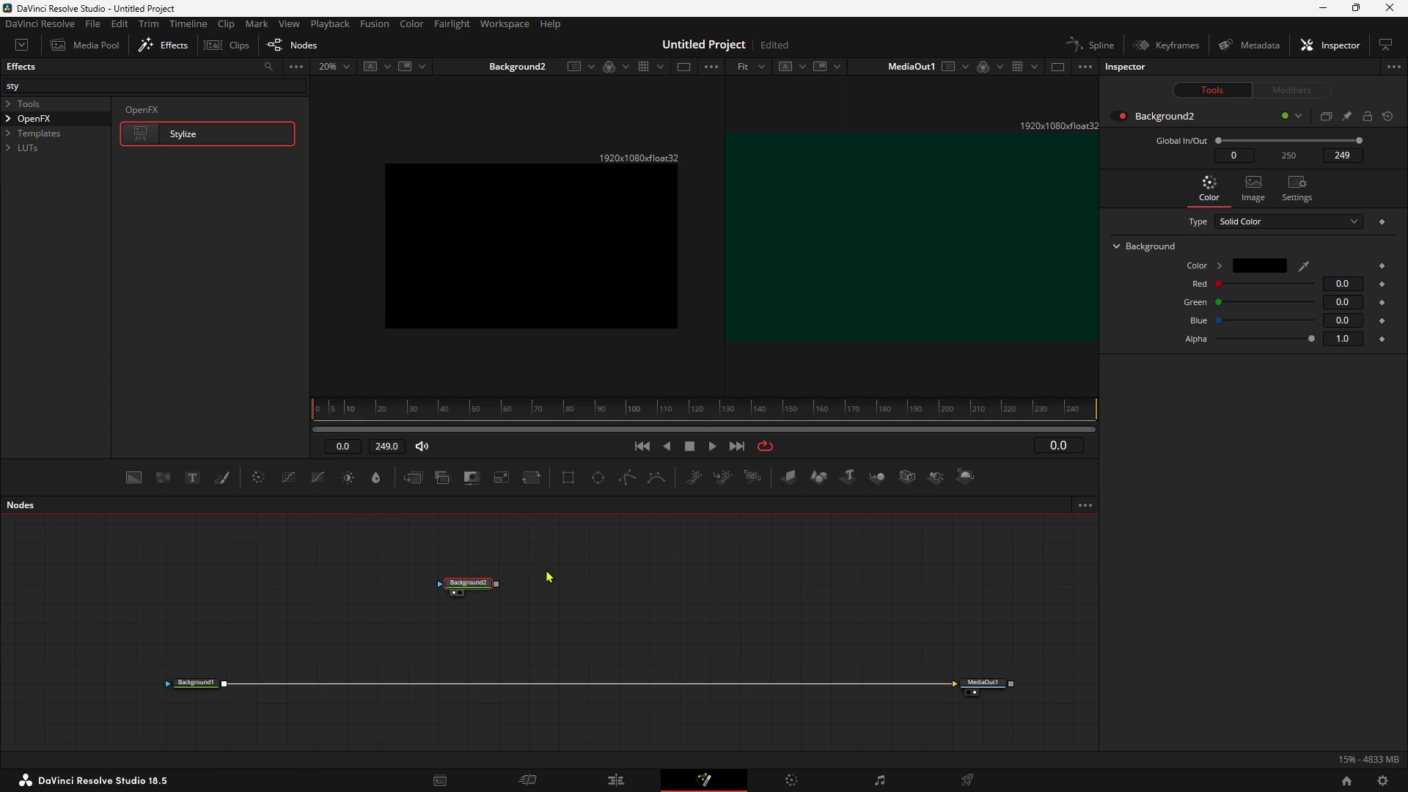
left_click_drag(500, 578, 429, 611)
left_click_drag(456, 549, 457, 550)
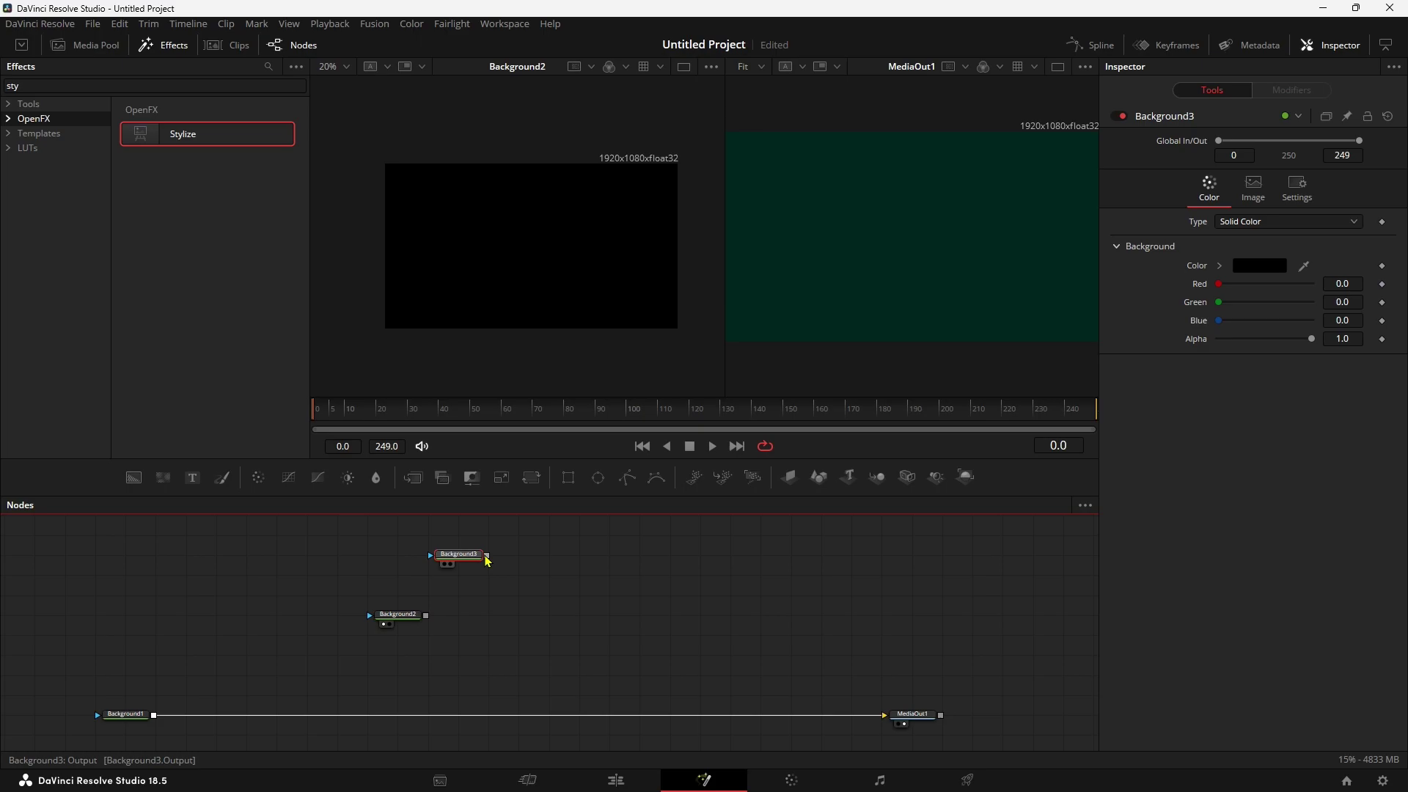
left_click_drag(426, 621, 426, 622)
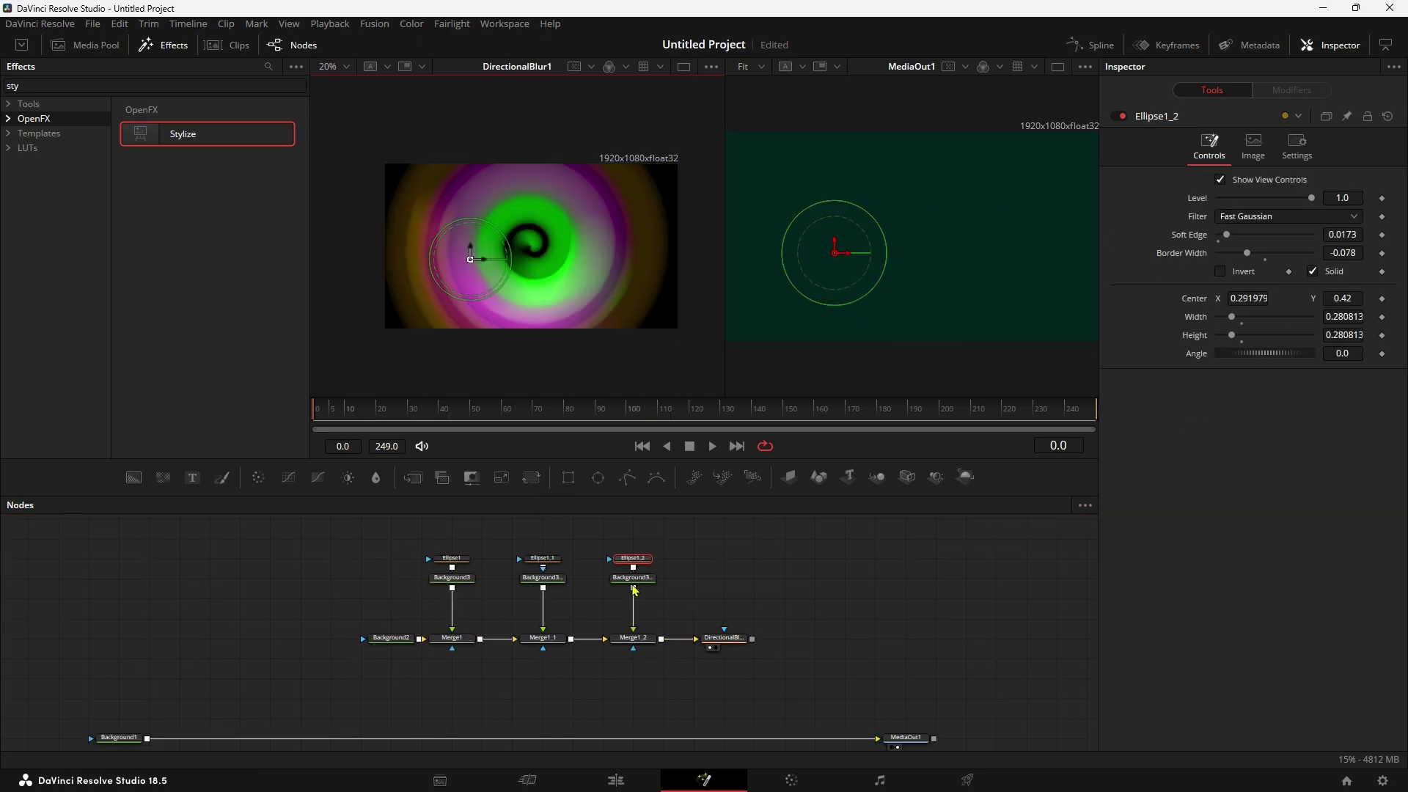
left_click_drag(782, 632, 675, 633)
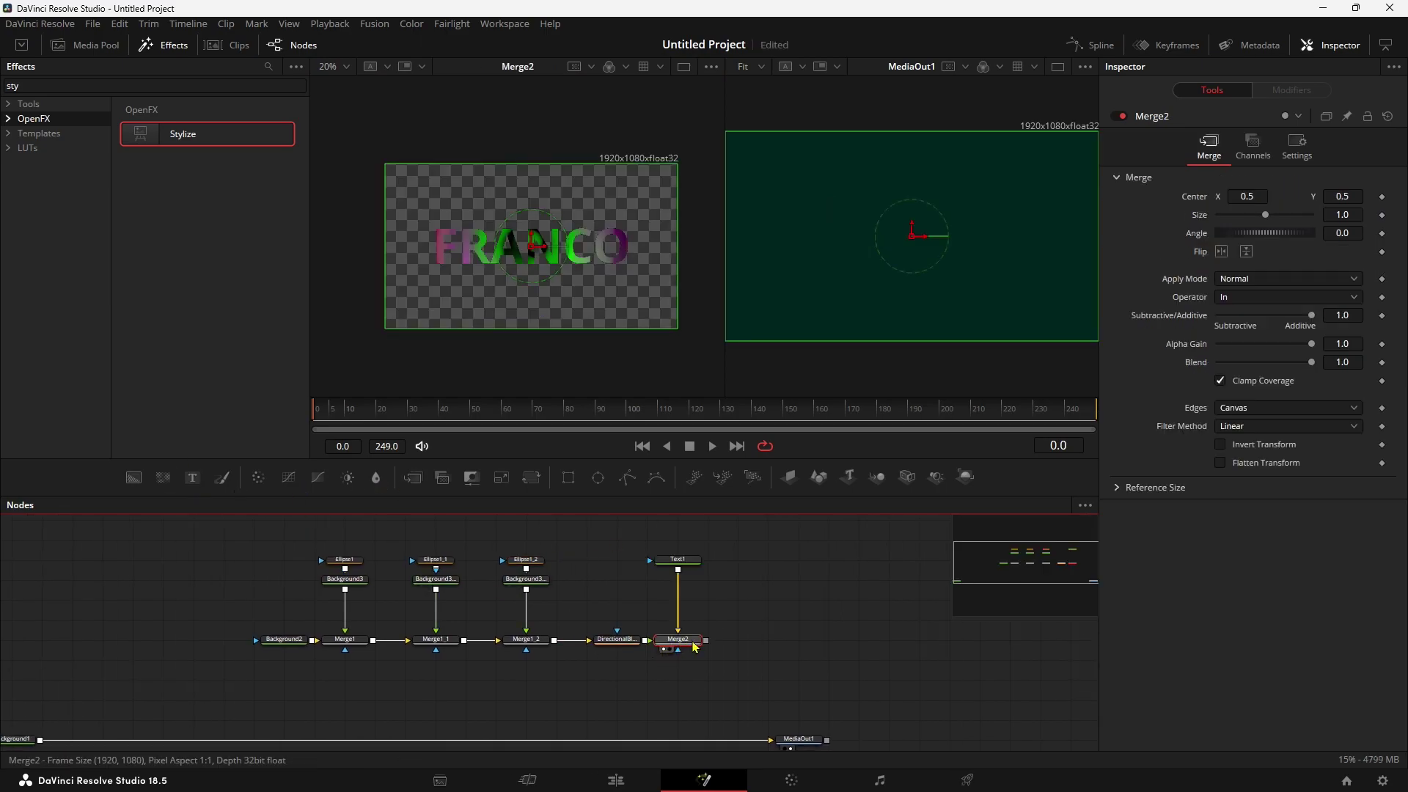
Review the text, merge, ellipse and blur nodes, then merge Merge2 over Background1 before MediaOut1.
left_click(709, 564)
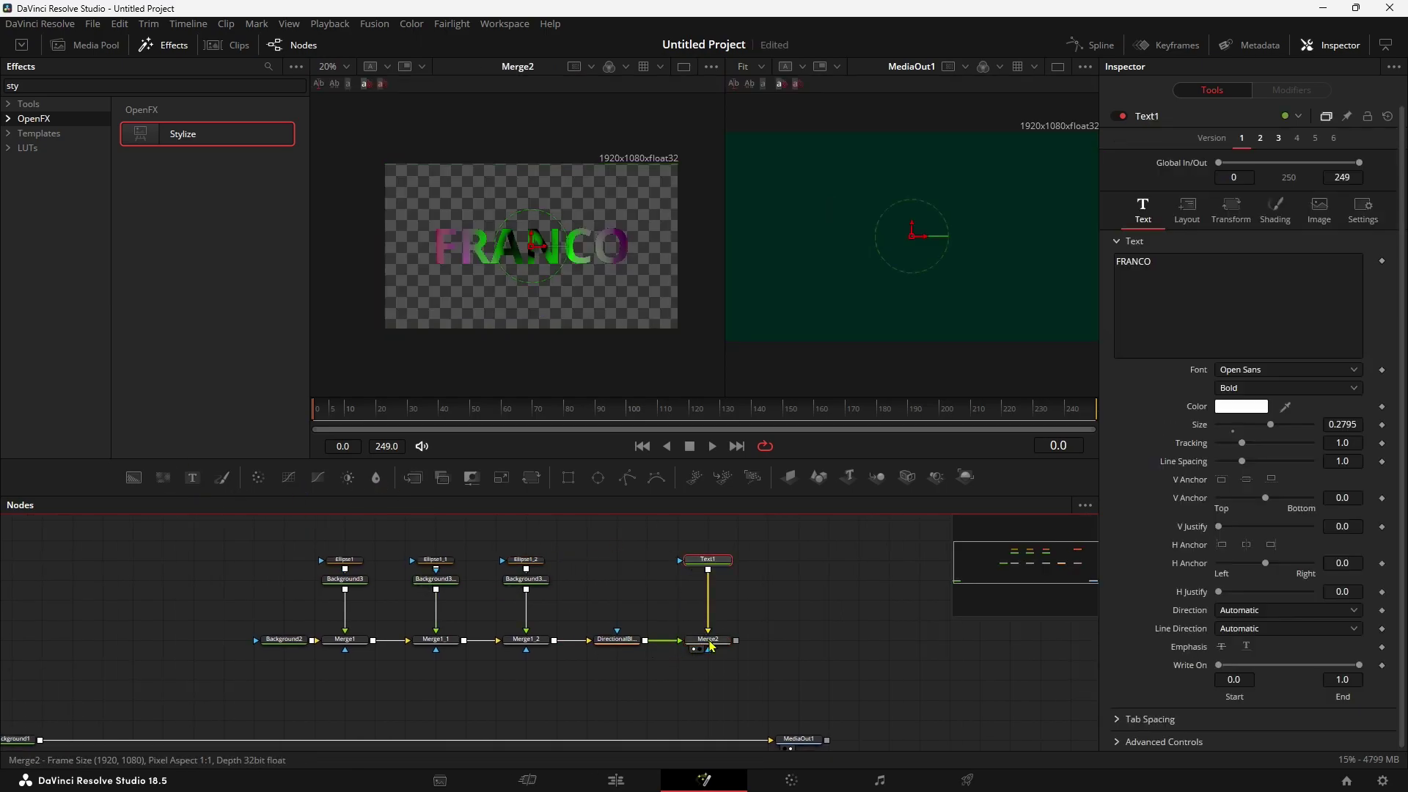
left_click(711, 643)
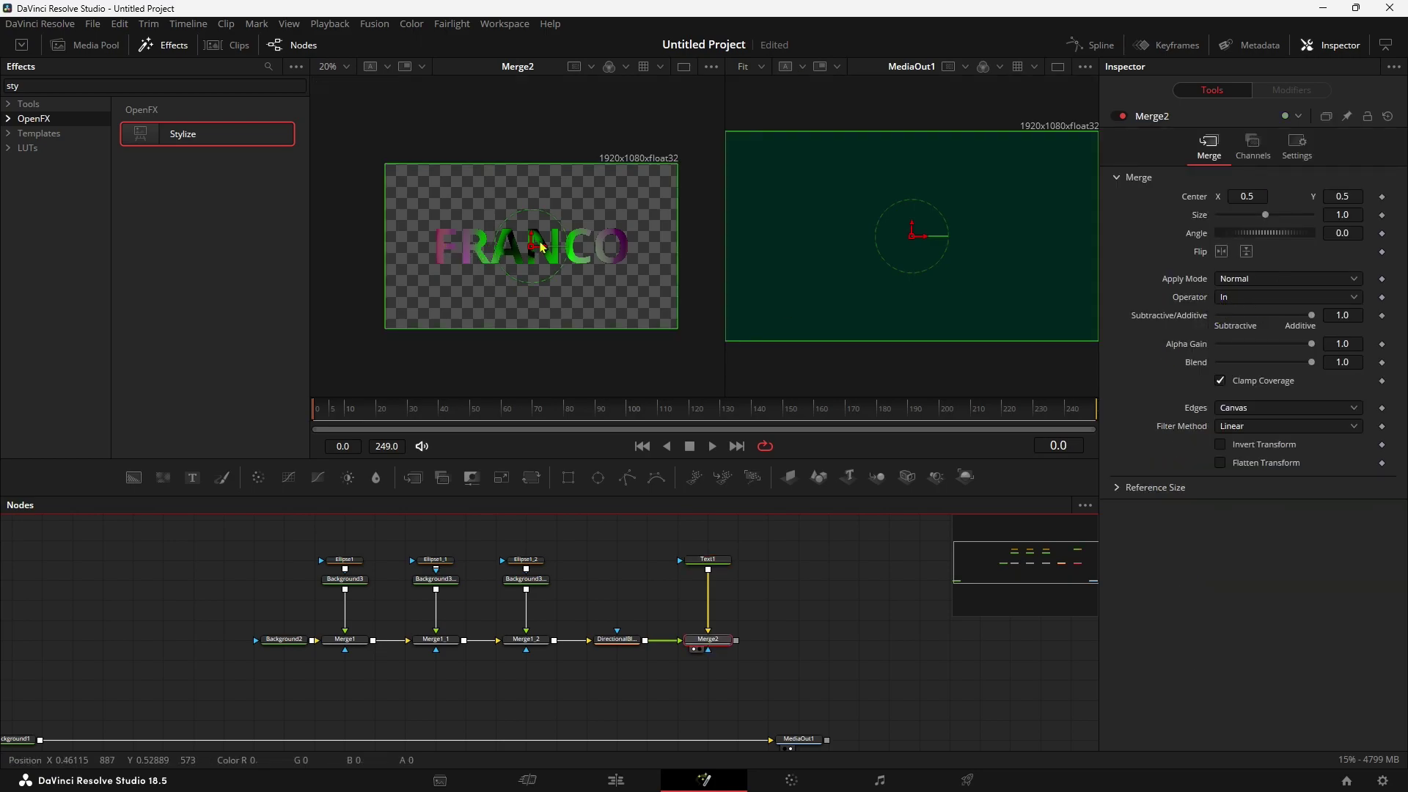
left_click(526, 561)
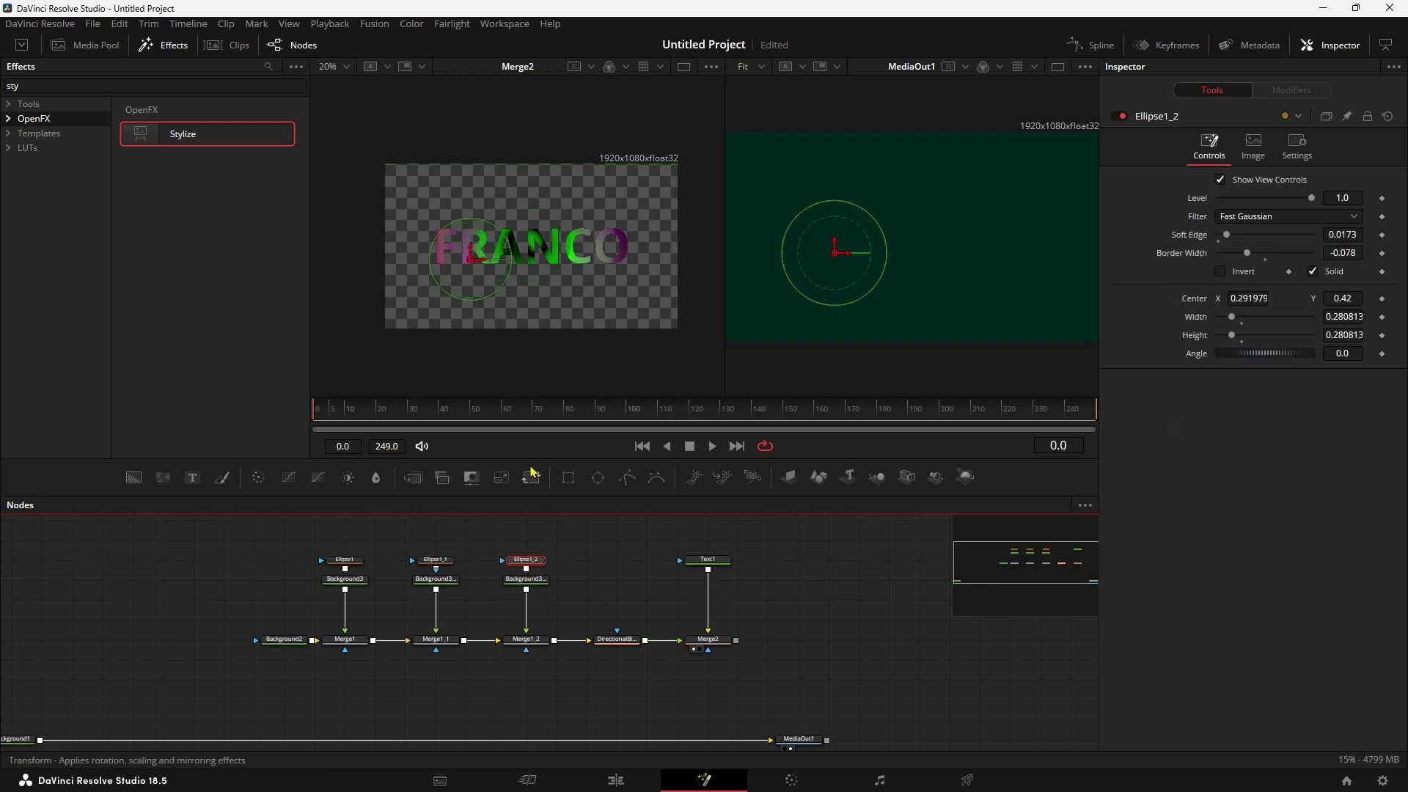
left_click(617, 641)
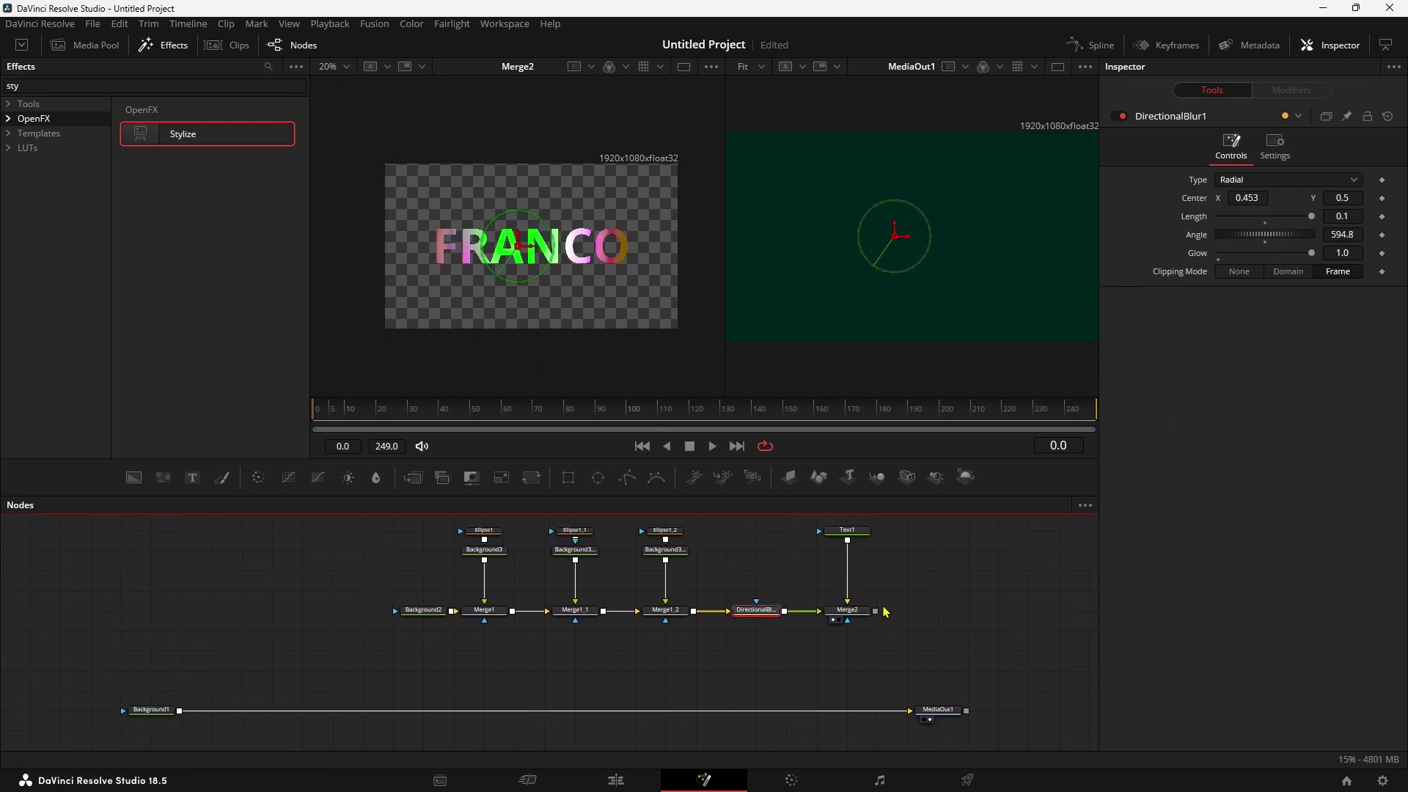
left_click_drag(876, 611, 333, 717)
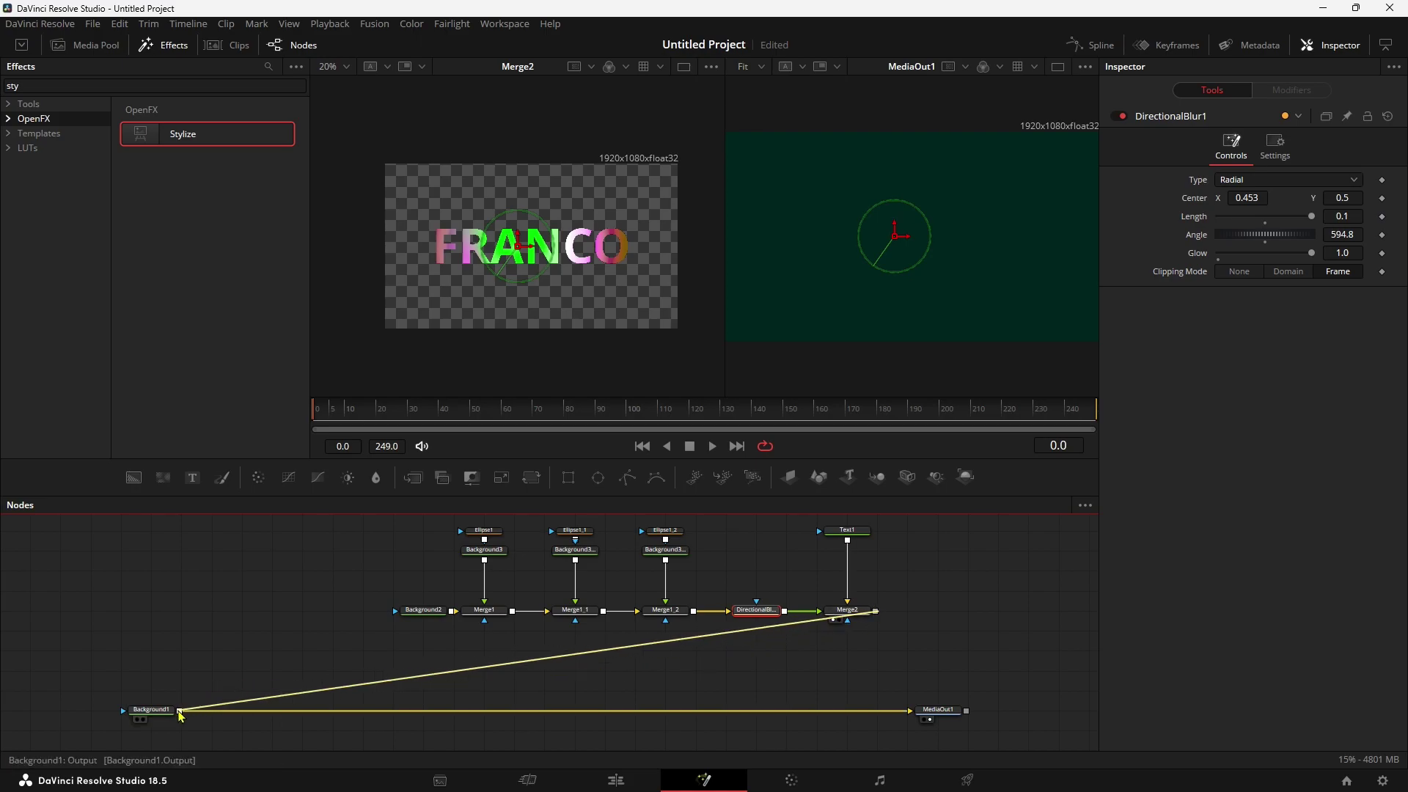